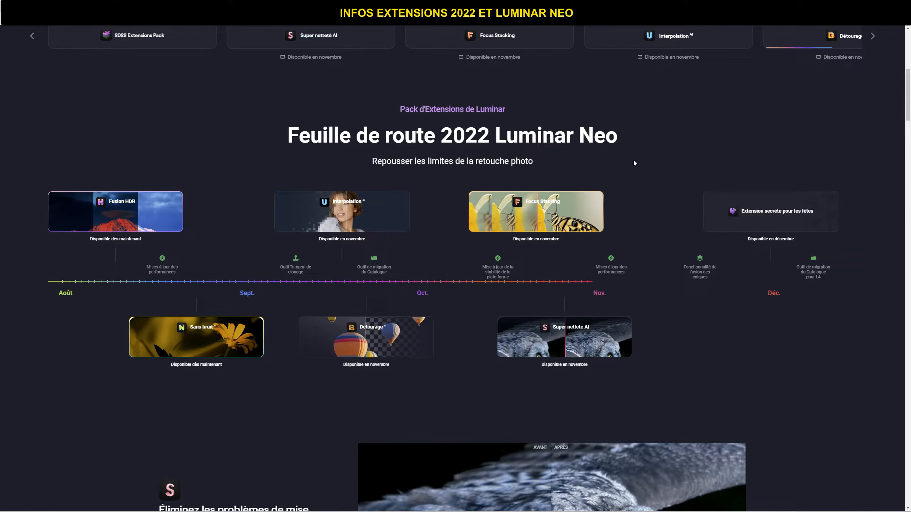
# Step: Examine the Luminar Neo 2022 extensions roadmap and compare the Super Netteté AI owl photo before and after
pyautogui.click(630, 161)
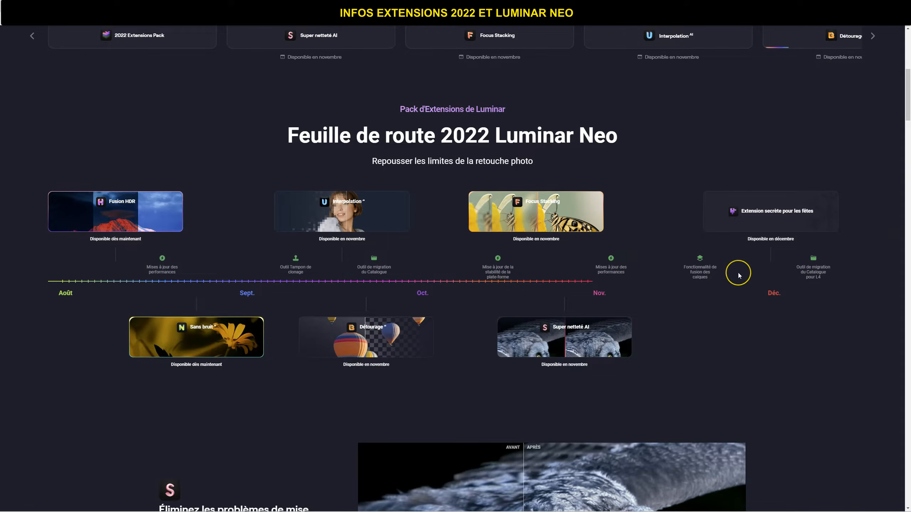
pyautogui.scroll(-5, 738, 273)
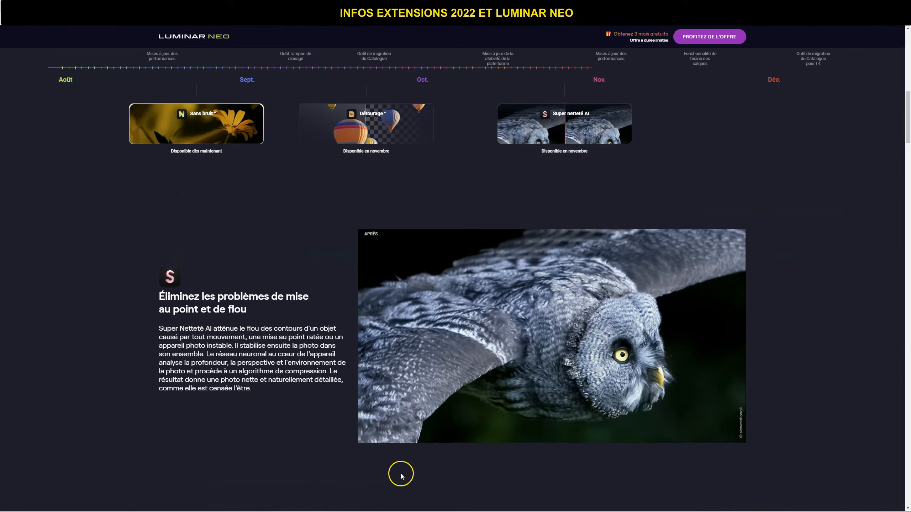
pyautogui.moveTo(361, 344); pyautogui.dragTo(712, 212)
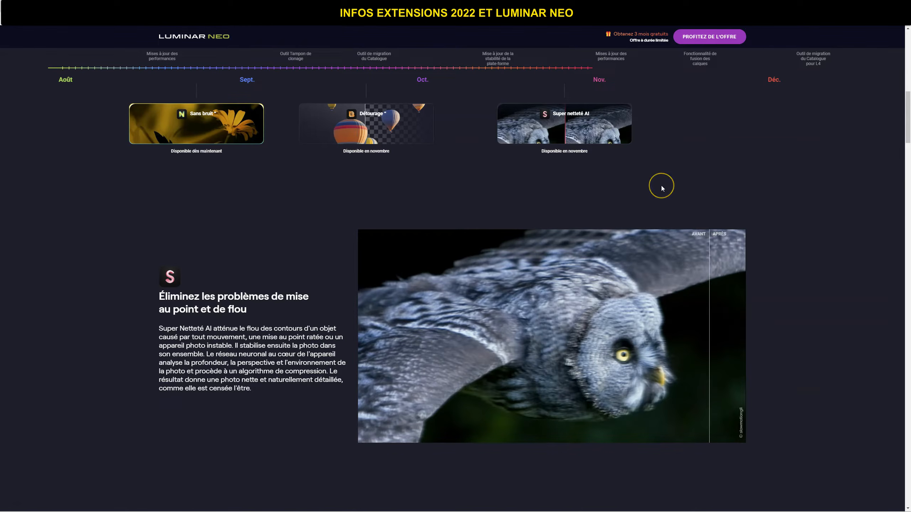
pyautogui.scroll(3, 661, 187)
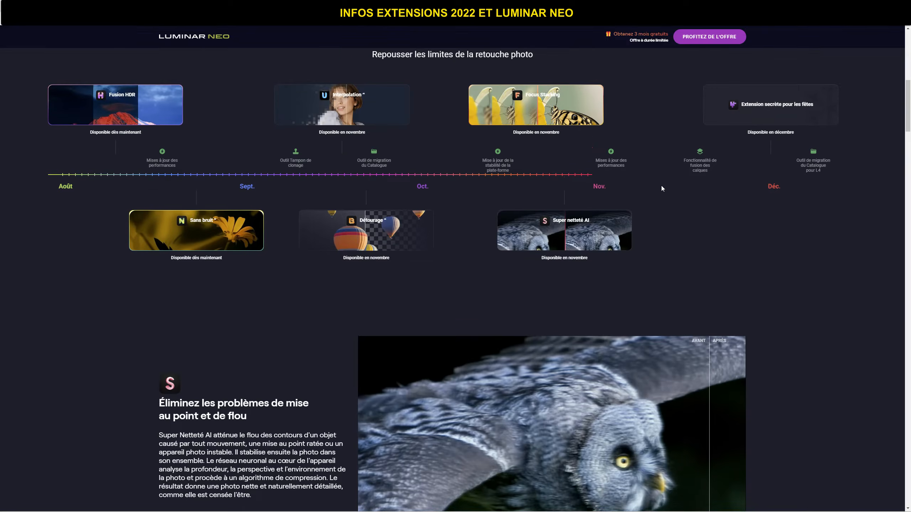
pyautogui.click(423, 158)
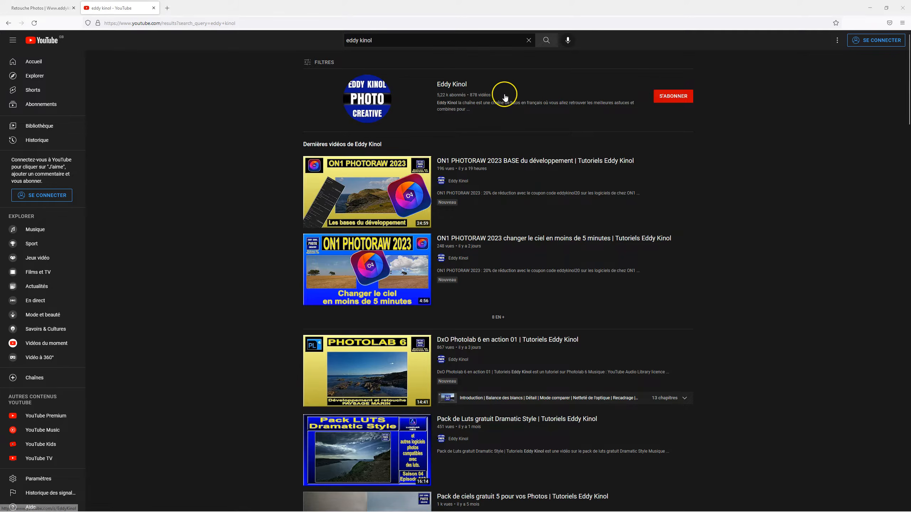
# Step: Open the photo tutorial channel from the YouTube results and look through its home page playlists and recent uploads
pyautogui.click(461, 86)
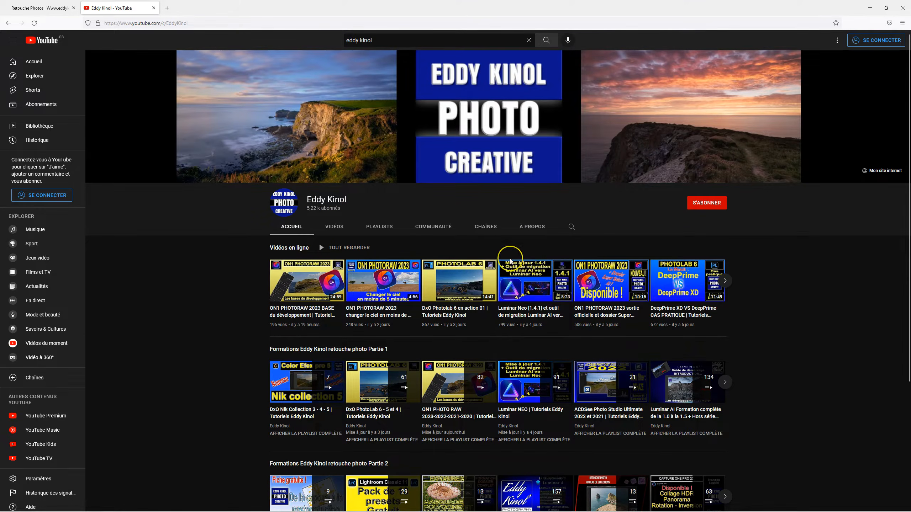
pyautogui.scroll(-3, 510, 261)
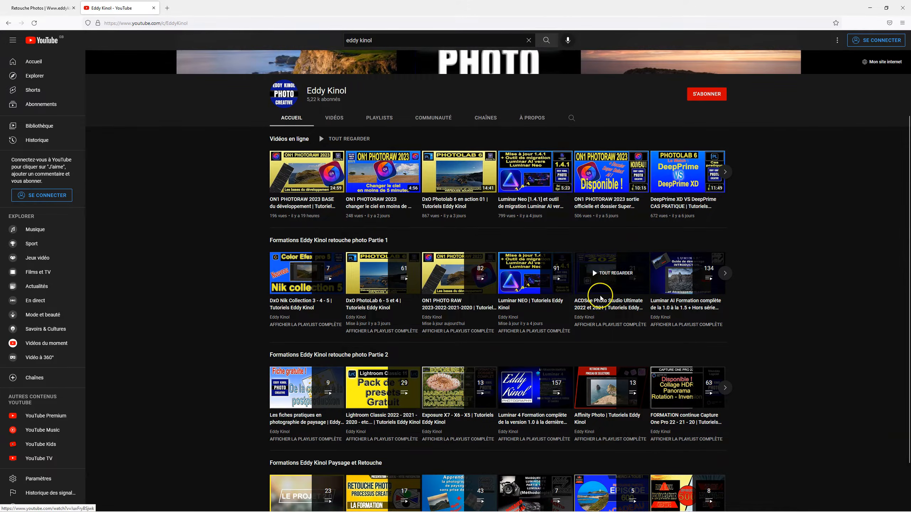
pyautogui.scroll(-2, 305, 406)
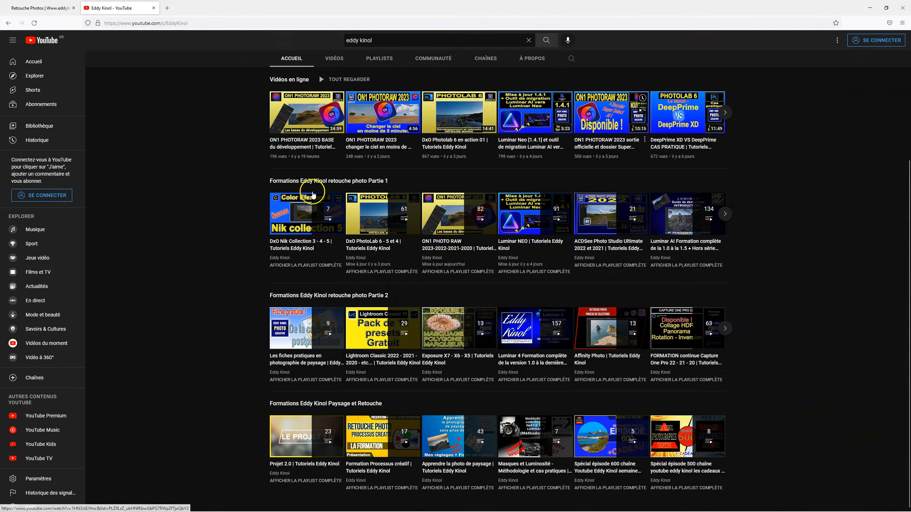
pyautogui.scroll(5, 661, 337)
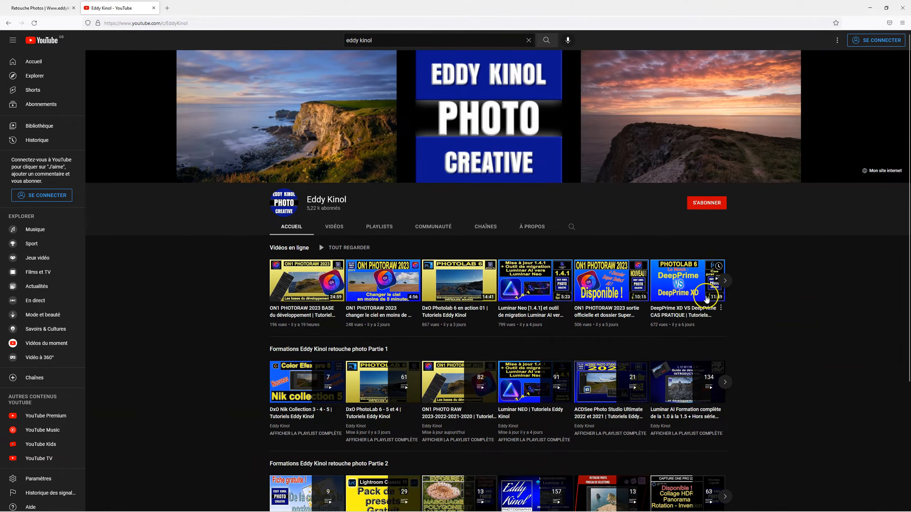
pyautogui.click(725, 281)
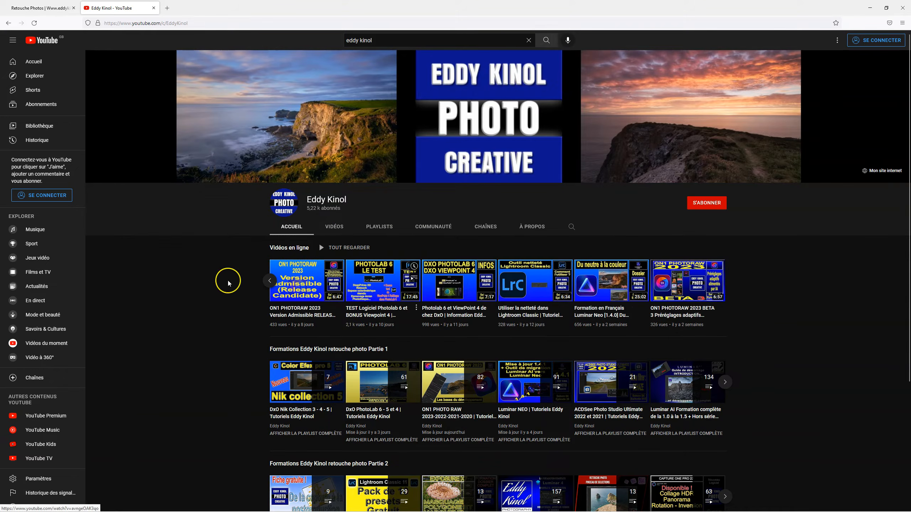
# Step: Look through the channel's full list of uploaded videos down to the oldest ones and return to the newest
pyautogui.click(331, 227)
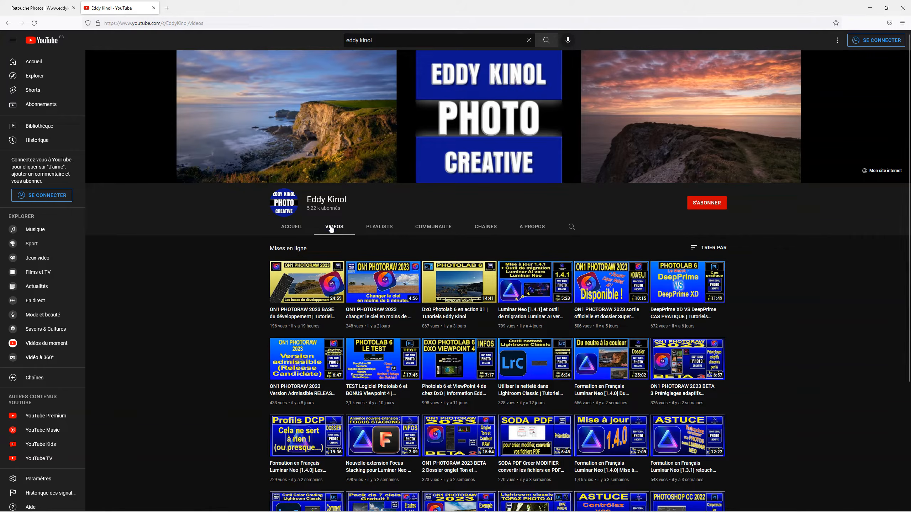
pyautogui.scroll(-10, 801, 274)
pyautogui.scroll(-15, 802, 276)
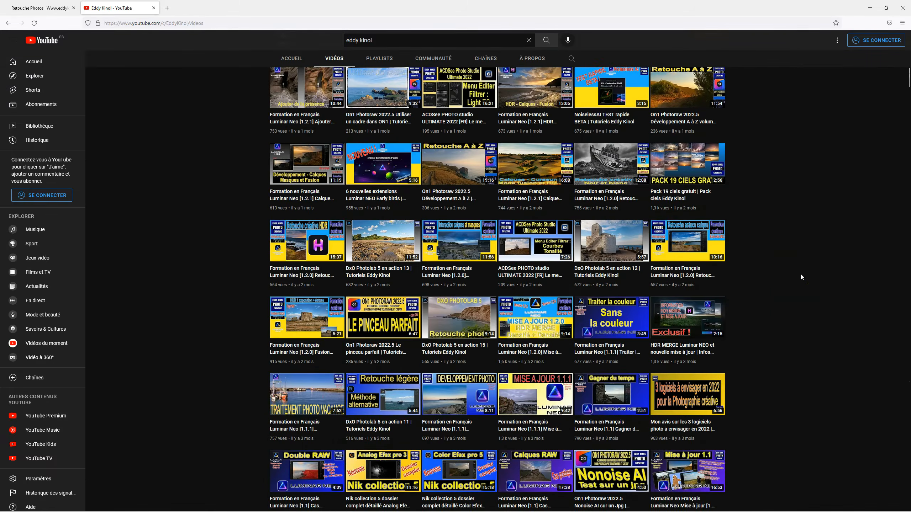
pyautogui.scroll(-15, 802, 277)
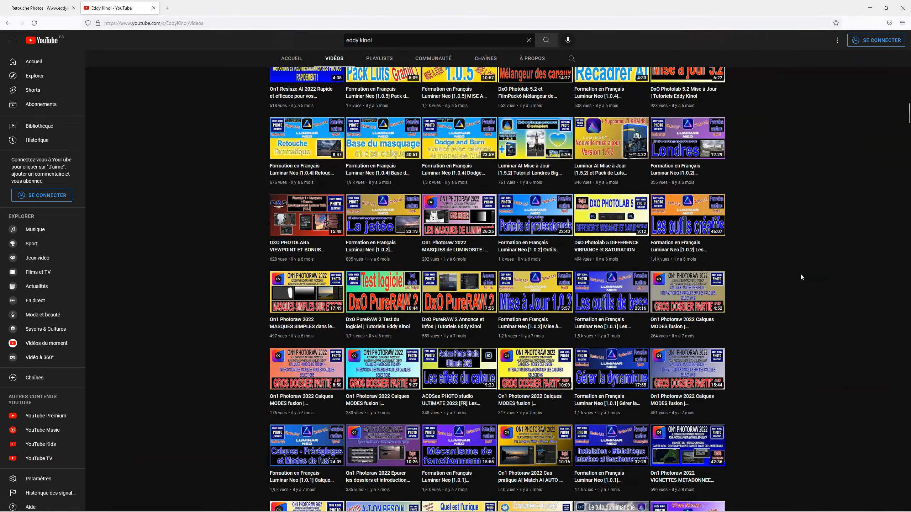
pyautogui.scroll(-15, 802, 277)
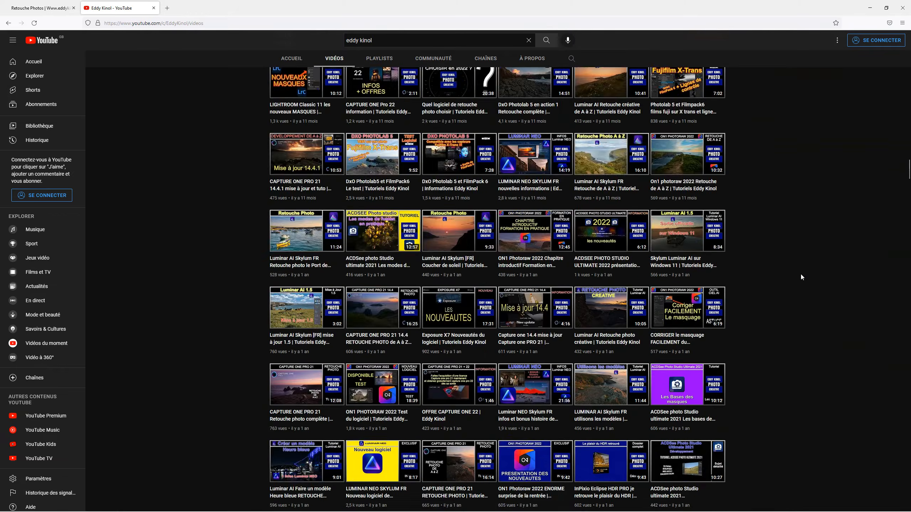
pyautogui.scroll(-15, 802, 278)
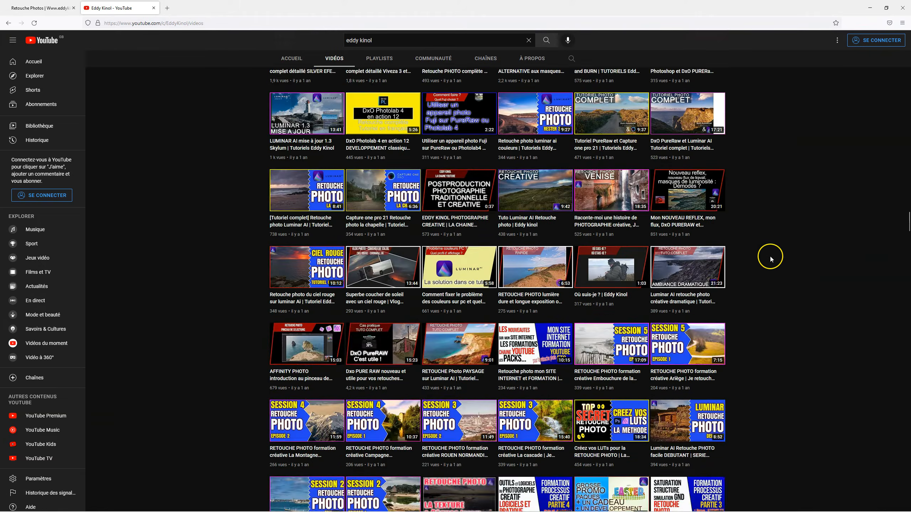
pyautogui.scroll(5, 771, 258)
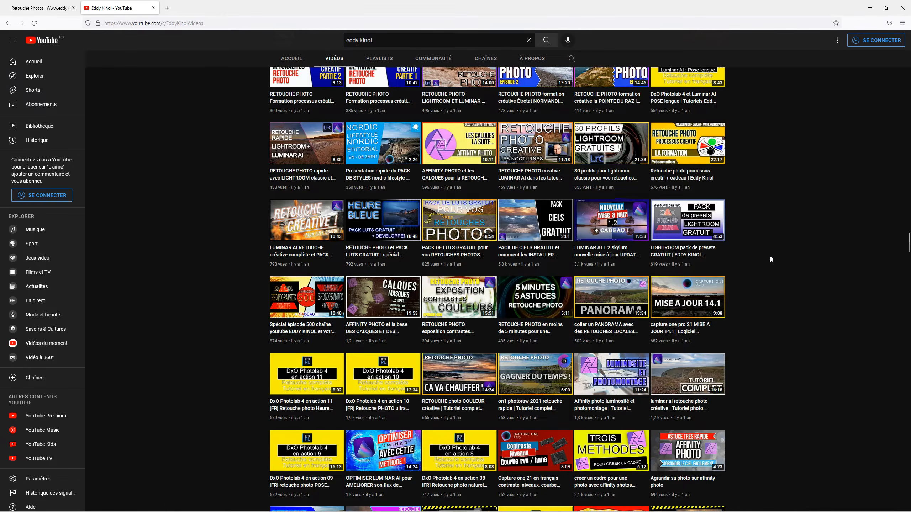
pyautogui.scroll(-15, 768, 227)
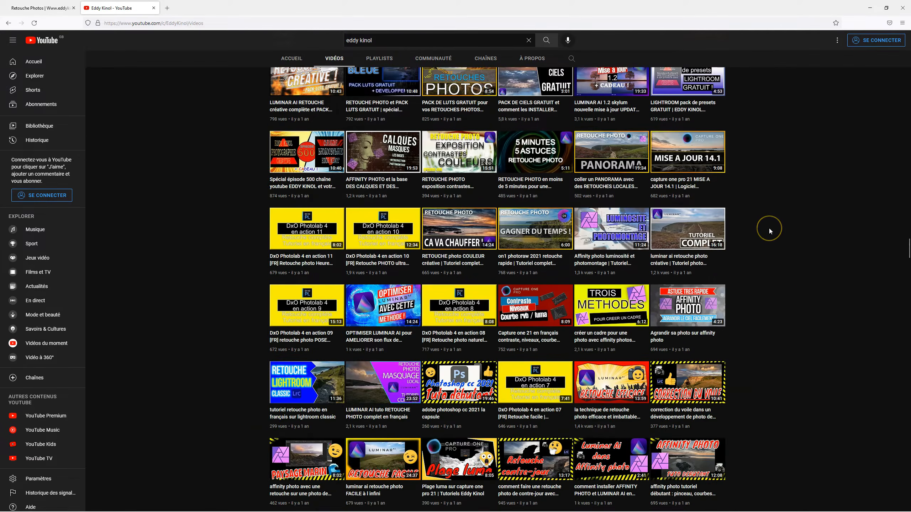
pyautogui.scroll(-20, 770, 230)
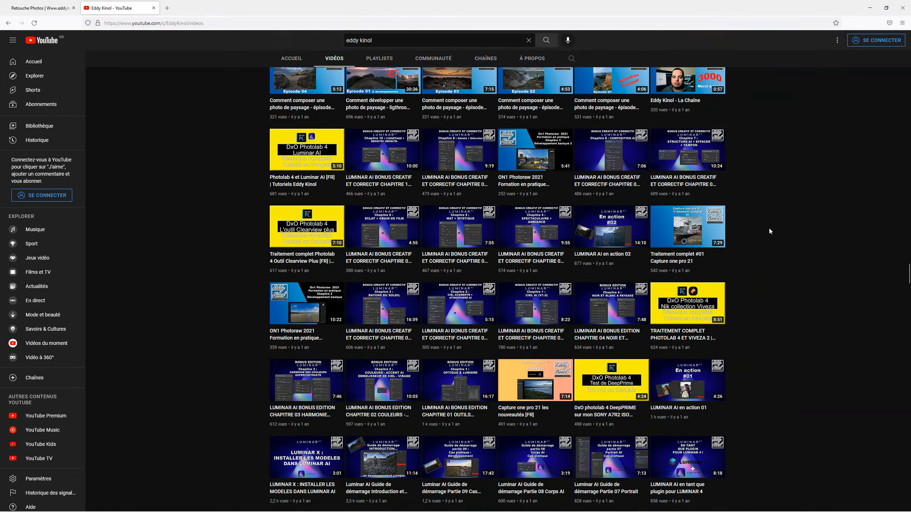
pyautogui.scroll(-20, 770, 231)
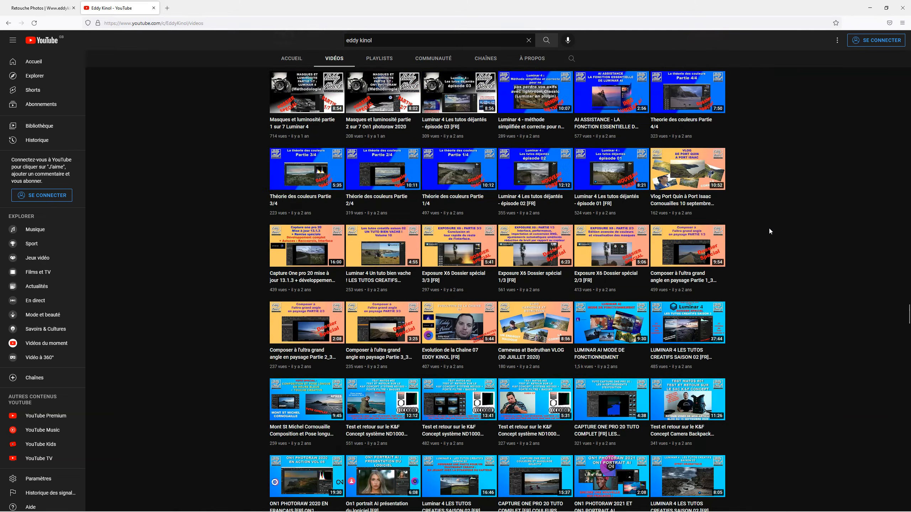
pyautogui.scroll(-20, 768, 231)
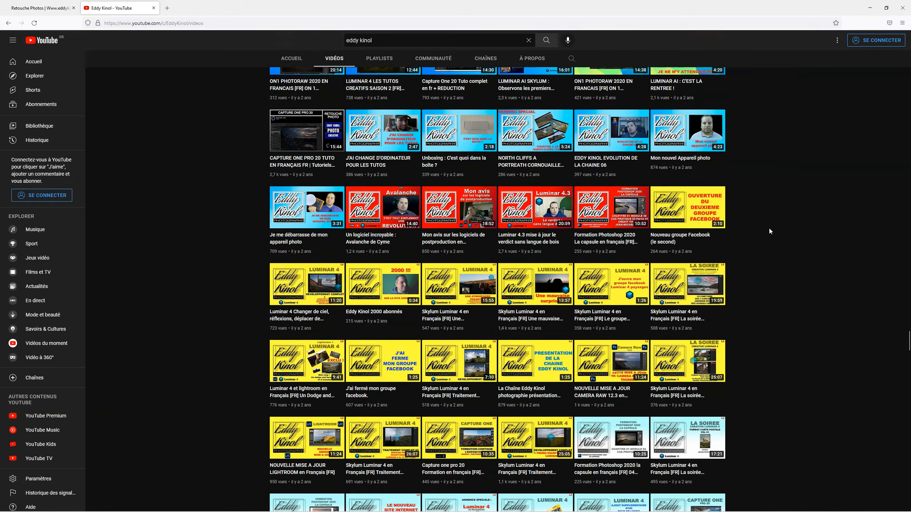
pyautogui.scroll(-20, 768, 231)
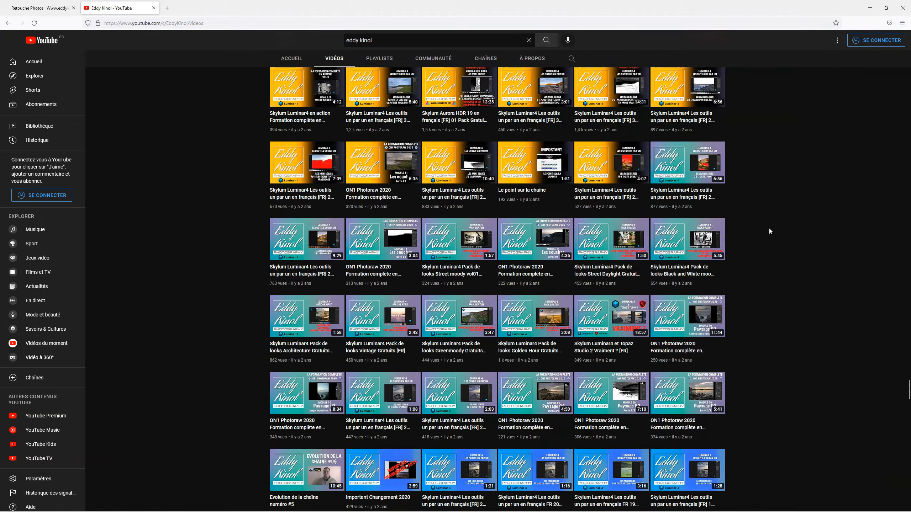
pyautogui.scroll(-20, 769, 231)
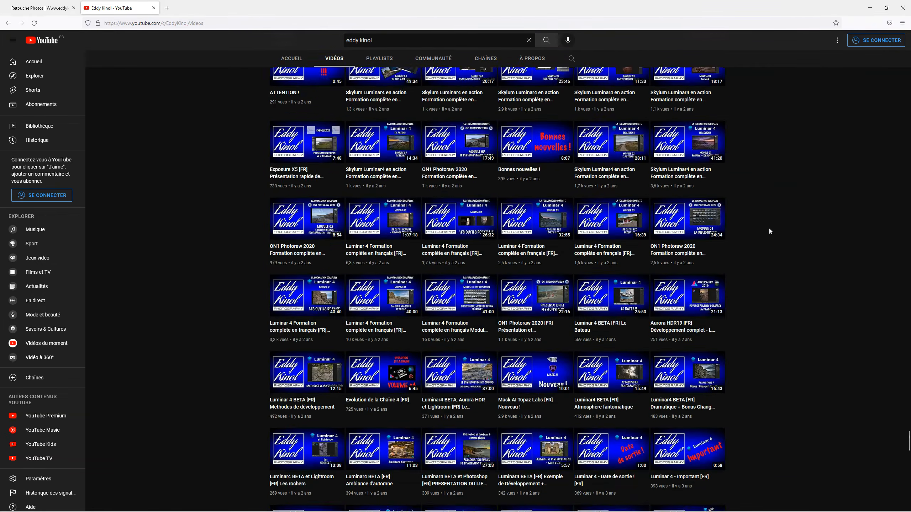
pyautogui.scroll(-15, 768, 227)
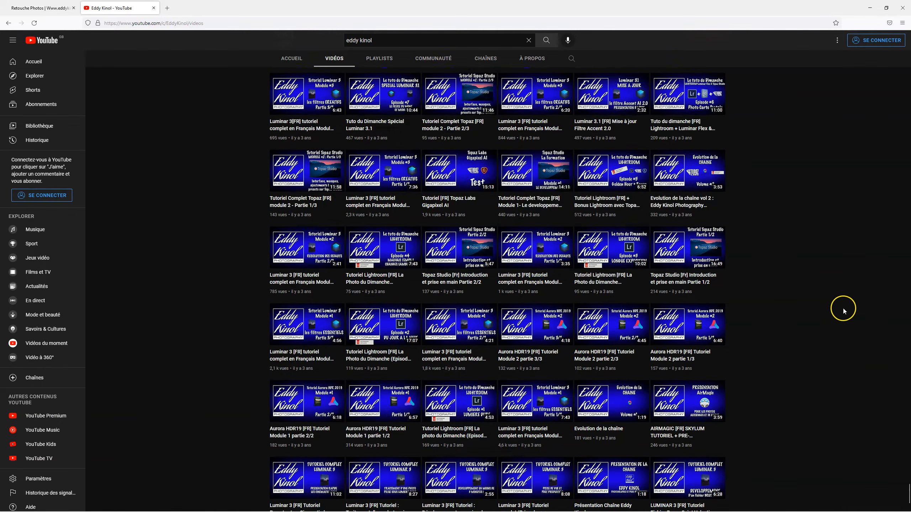
pyautogui.moveTo(908, 497); pyautogui.dragTo(898, 18)
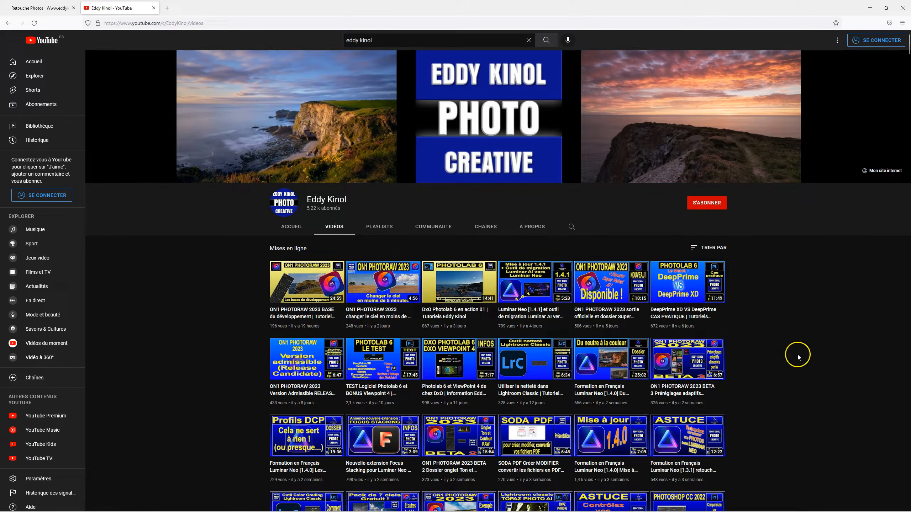
# Step: Look through the channel's playlists and its community posts
pyautogui.click(572, 227)
pyautogui.click(379, 228)
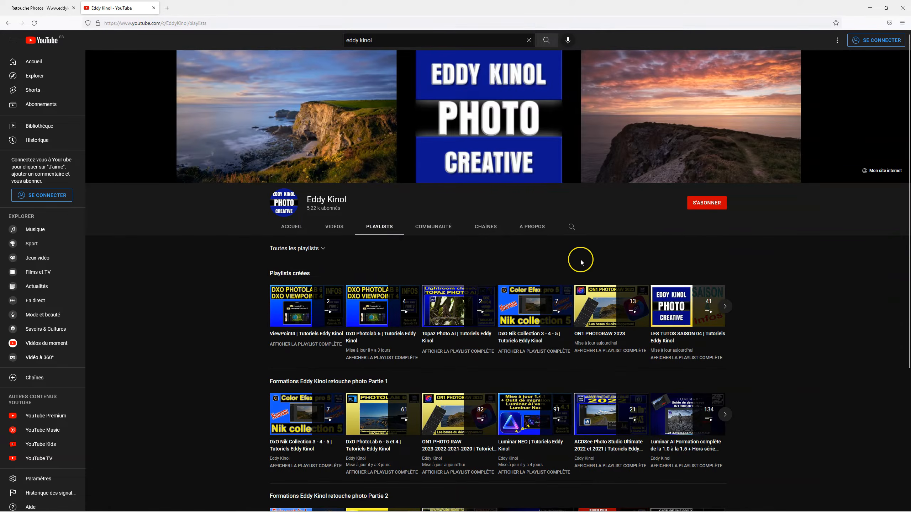
pyautogui.scroll(-5, 789, 336)
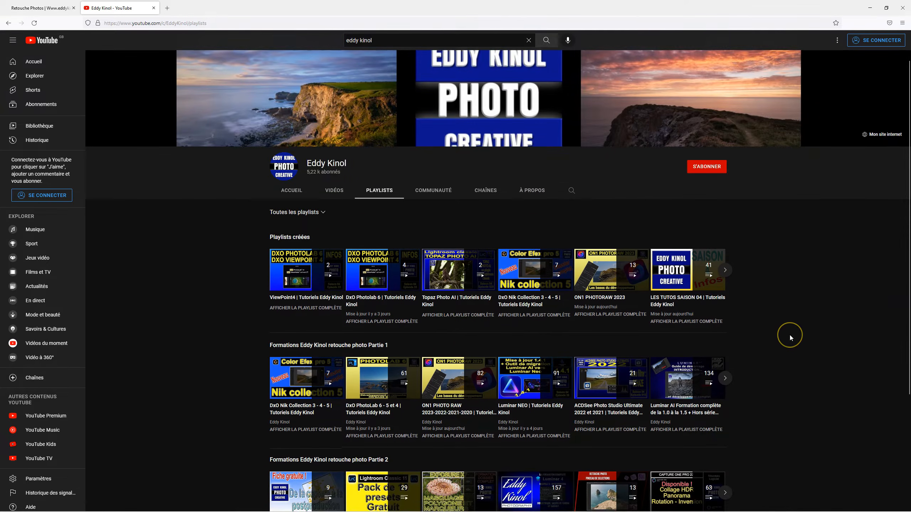
pyautogui.scroll(5, 789, 334)
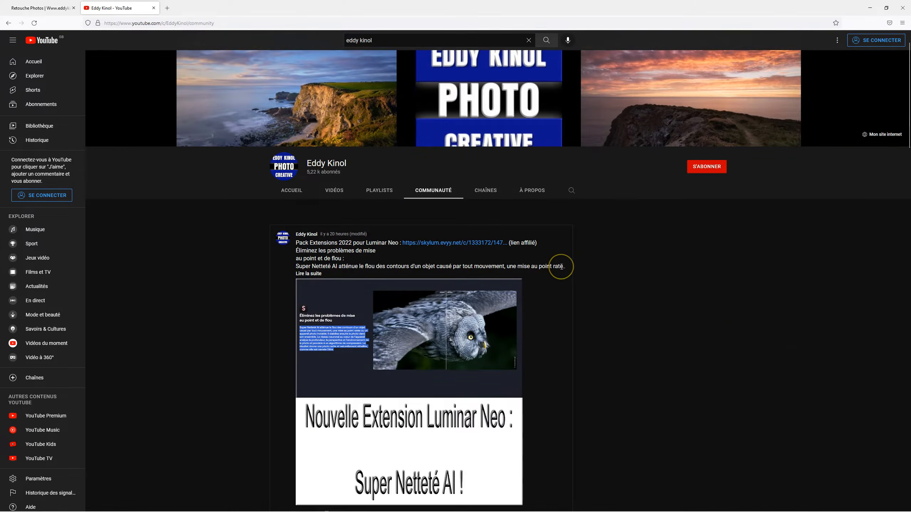
pyautogui.scroll(-15, 561, 267)
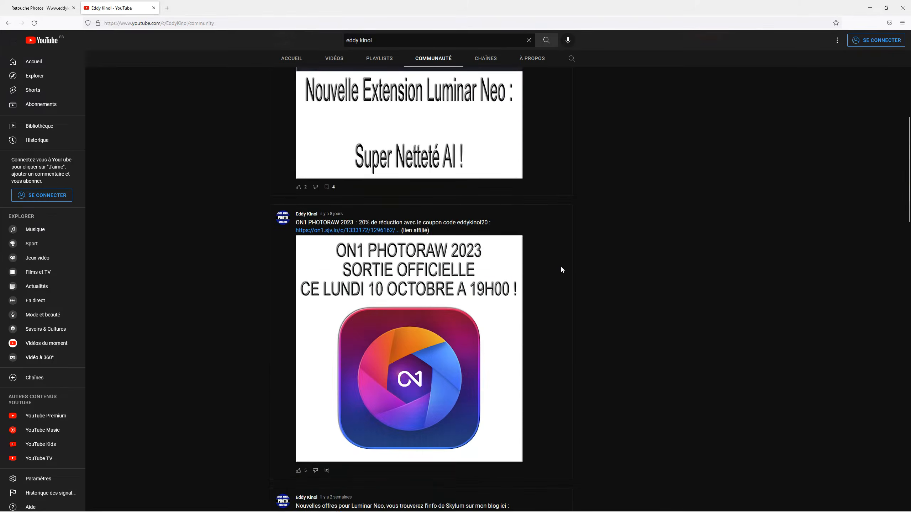
pyautogui.scroll(15, 562, 269)
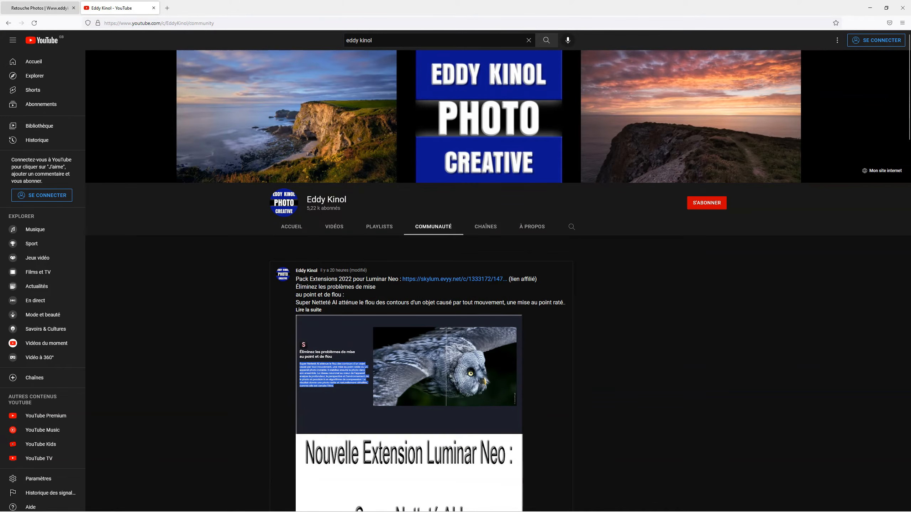
# Step: Switch to the photographer's website, open the Packs page, look through the free packs down the page, and return to its beginning
pyautogui.click(36, 9)
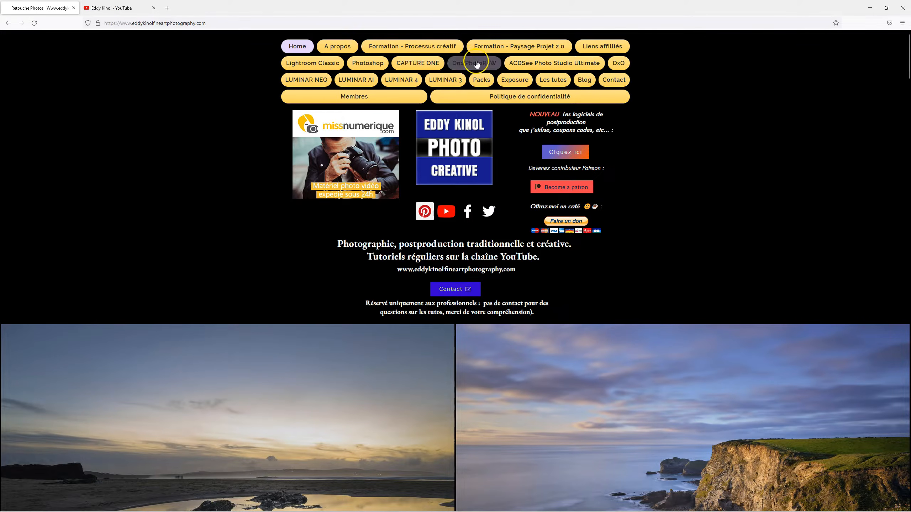
pyautogui.click(481, 79)
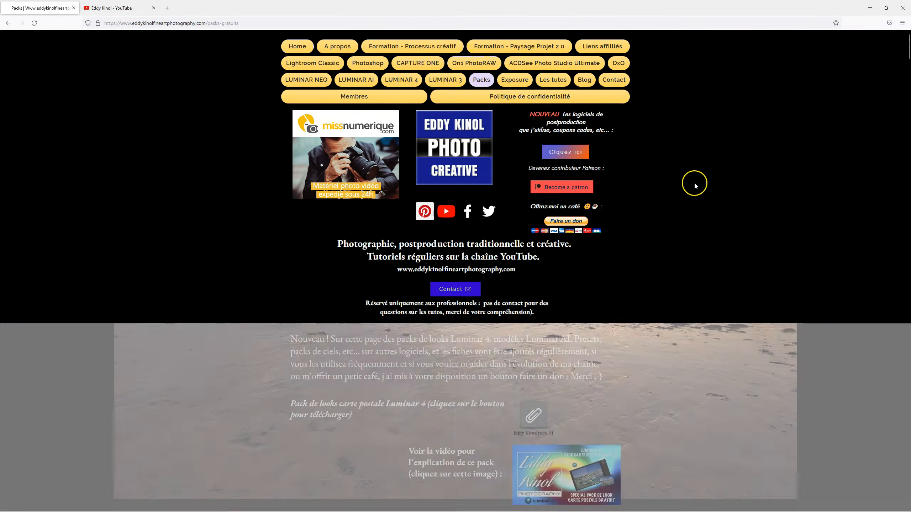
pyautogui.scroll(-10, 688, 172)
pyautogui.scroll(-15, 685, 199)
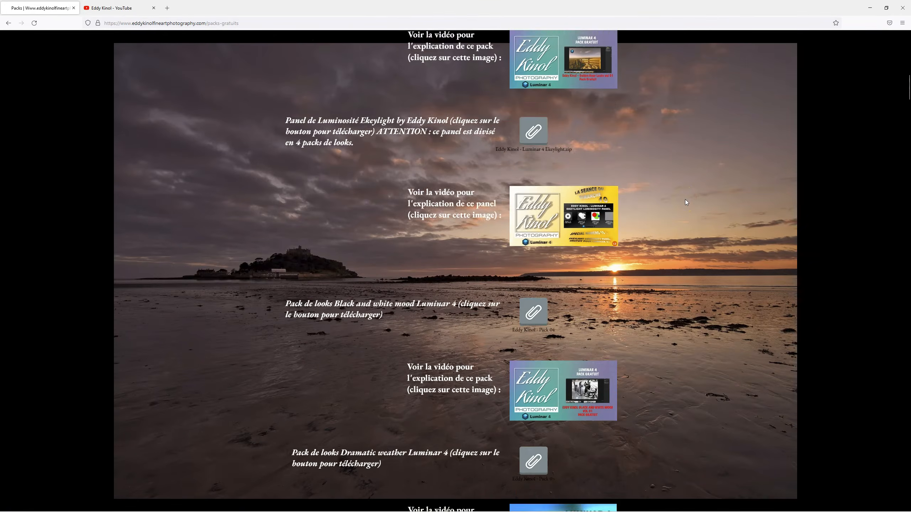
pyautogui.scroll(-15, 684, 199)
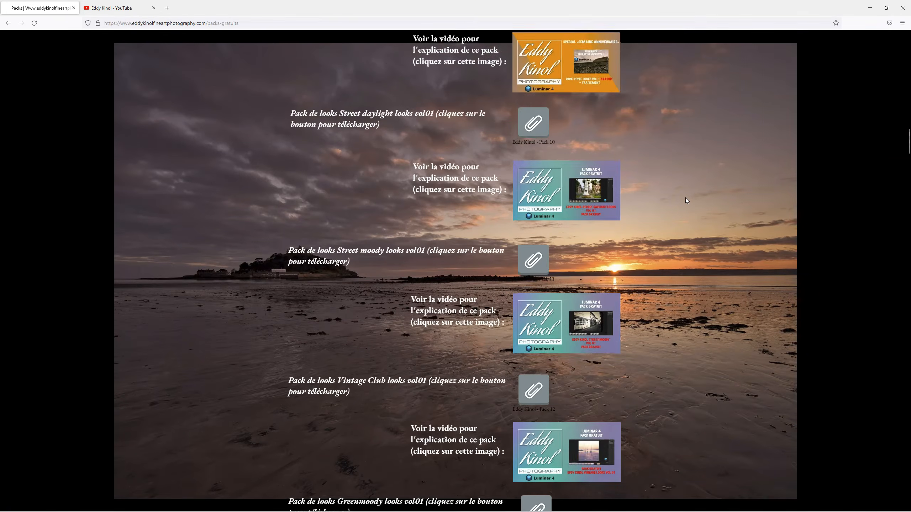
pyautogui.scroll(-6, 685, 199)
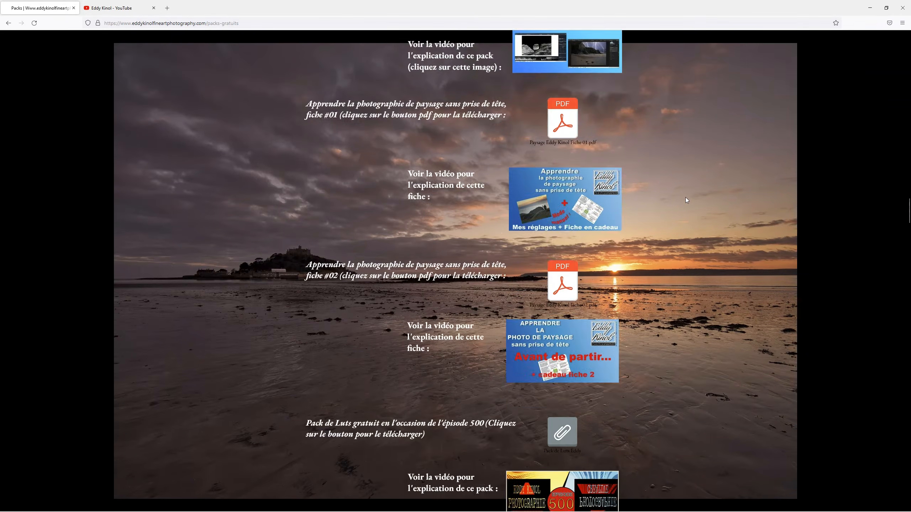
pyautogui.scroll(-14, 685, 200)
pyautogui.scroll(-15, 686, 197)
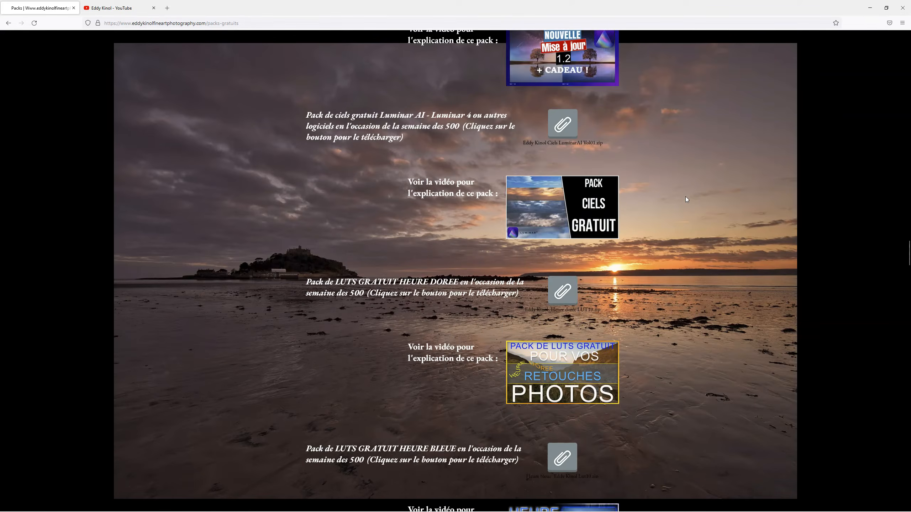
pyautogui.scroll(-10, 685, 195)
pyautogui.scroll(-17, 686, 197)
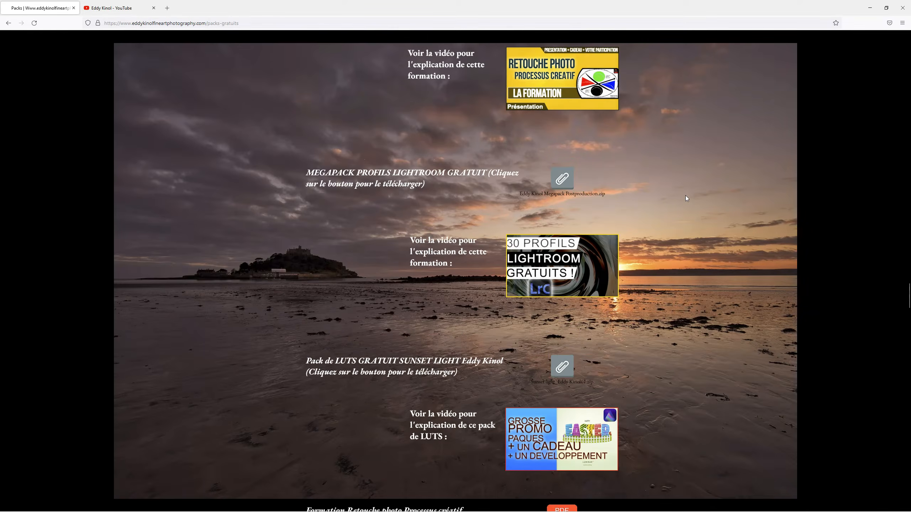
pyautogui.scroll(-15, 685, 197)
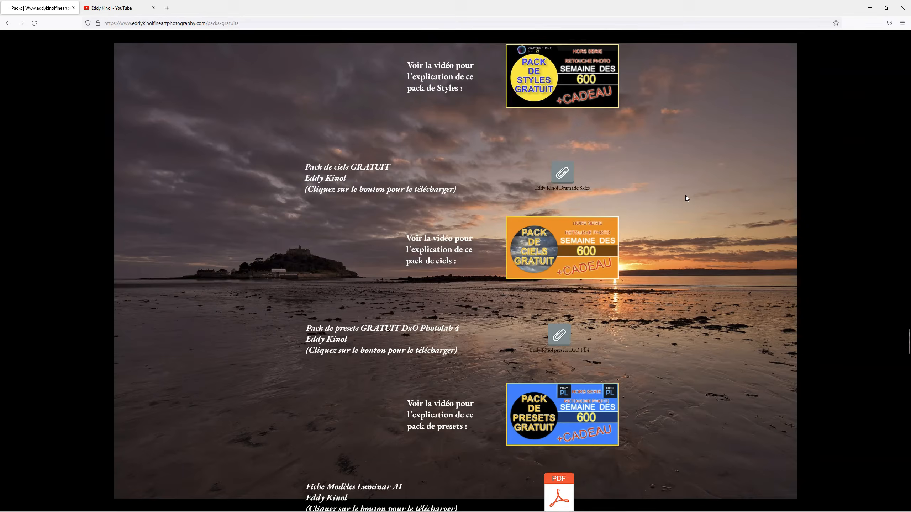
pyautogui.scroll(-15, 686, 196)
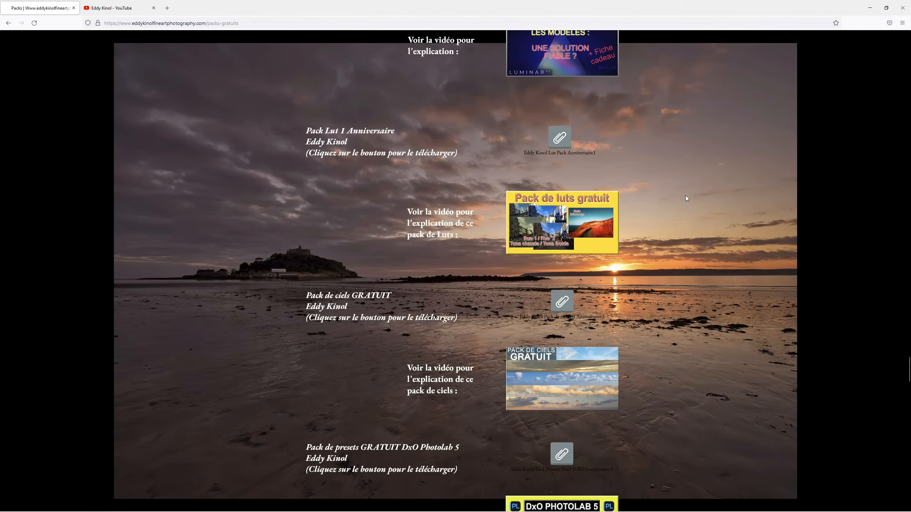
pyautogui.scroll(-15, 686, 198)
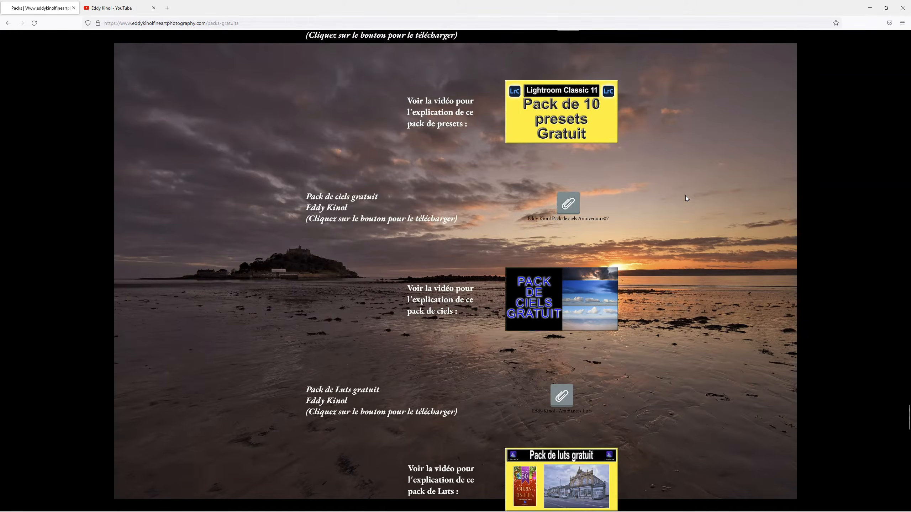
pyautogui.scroll(-5, 685, 195)
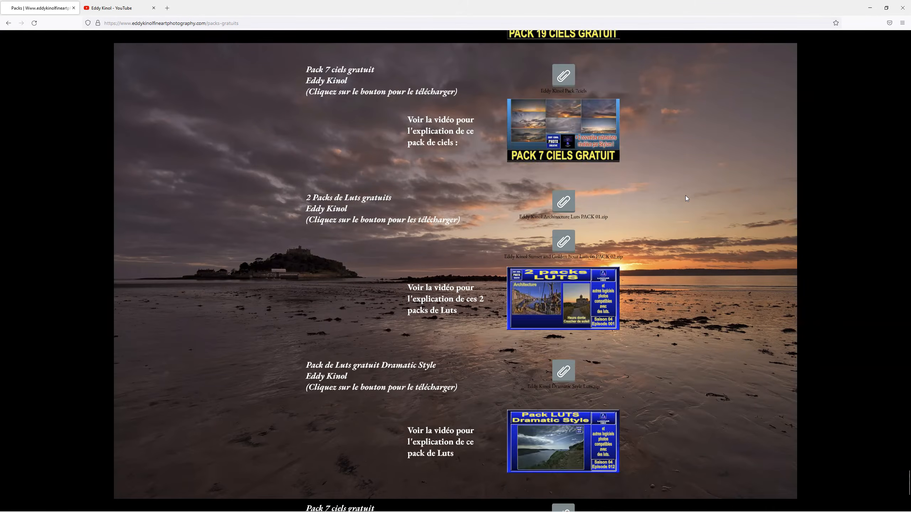
pyautogui.click(908, 490)
pyautogui.moveTo(908, 488); pyautogui.dragTo(908, 33)
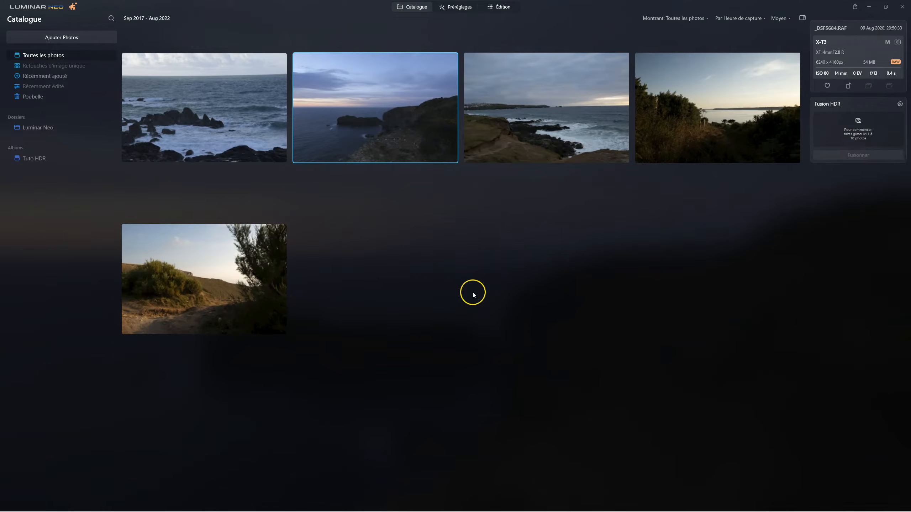
# Step: Merge _DSF5684.RAF alone with Fusion HDR, chromatic aberration reduction enabled, and open the resulting _DSF5684_hdr.tif for editing
pyautogui.moveTo(385, 113); pyautogui.dragTo(872, 131)
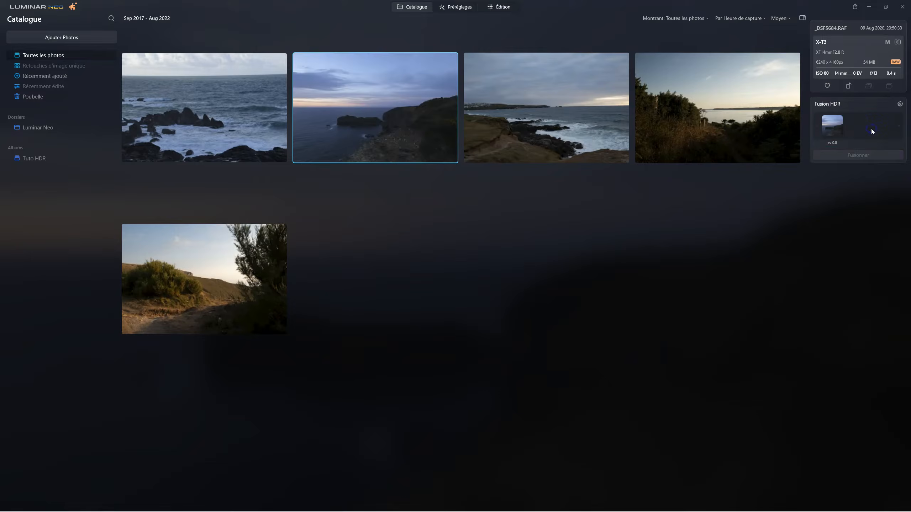
pyautogui.click(900, 104)
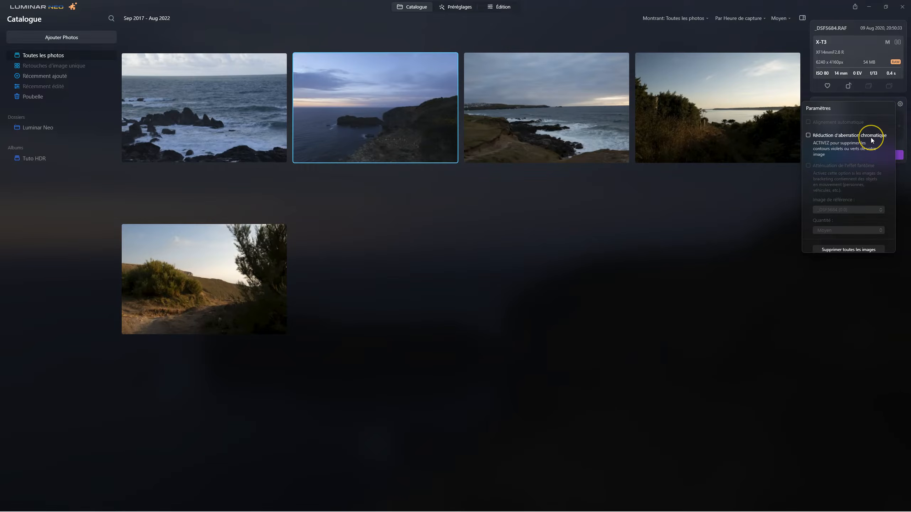
pyautogui.click(809, 135)
pyautogui.click(753, 245)
pyautogui.click(871, 158)
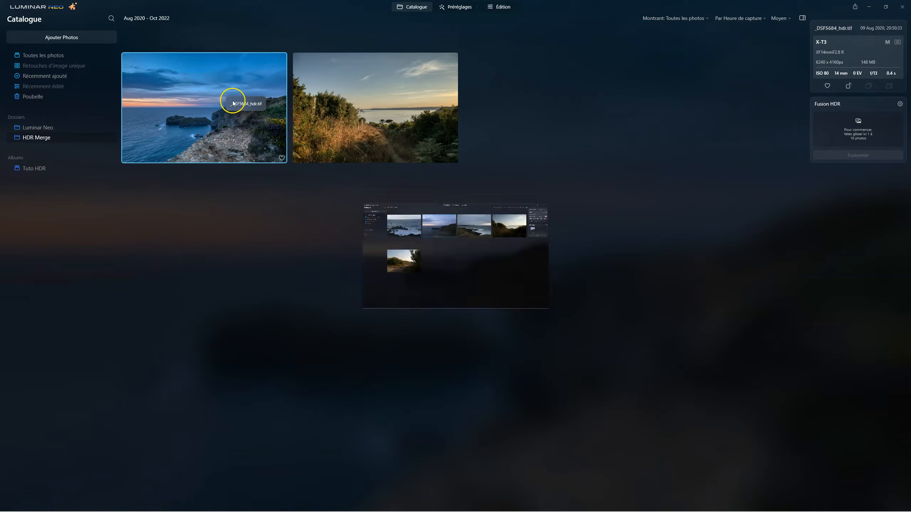
pyautogui.click(156, 130)
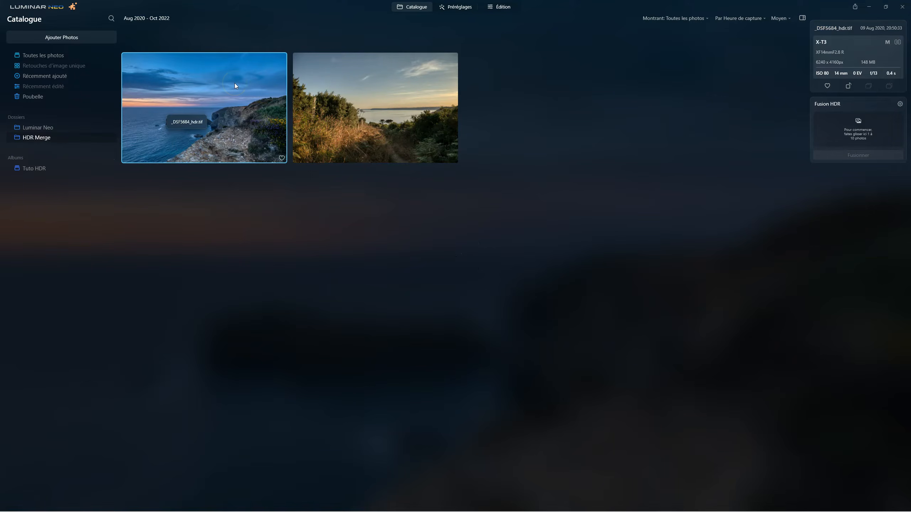
pyautogui.click(502, 6)
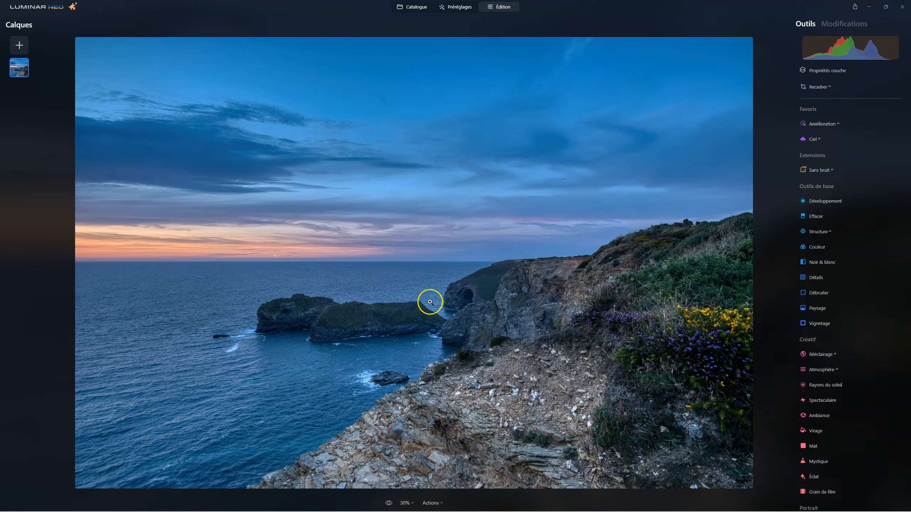
# Step: Add the original _DSF5684.RAF photo as a new layer and move it below the HDR layer
pyautogui.click(17, 45)
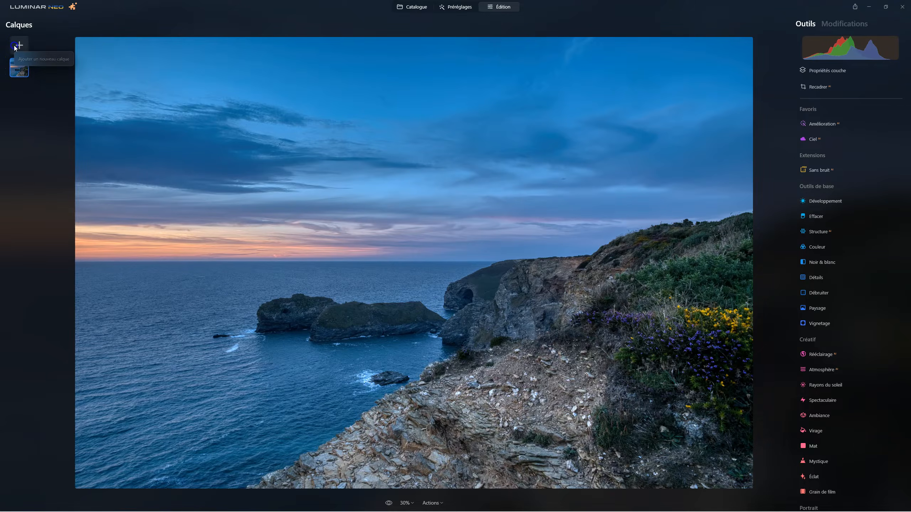
pyautogui.click(15, 61)
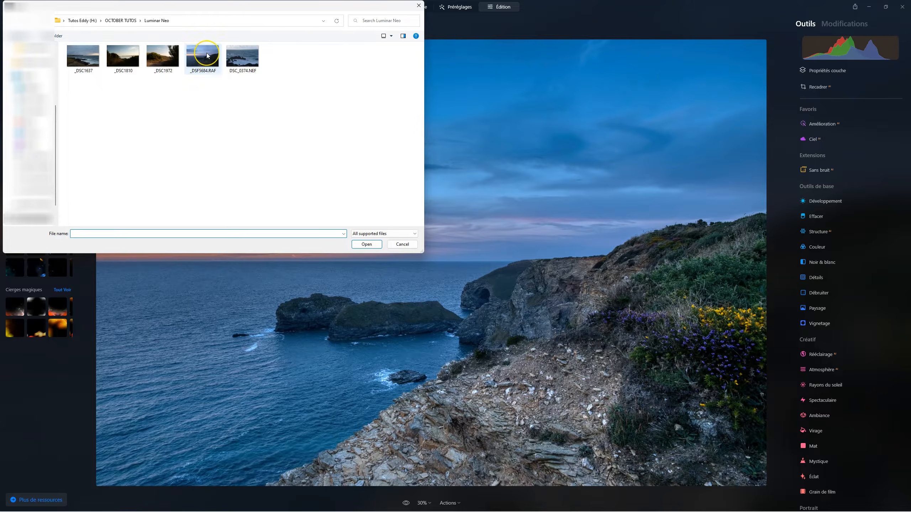
pyautogui.click(208, 55)
pyautogui.click(363, 247)
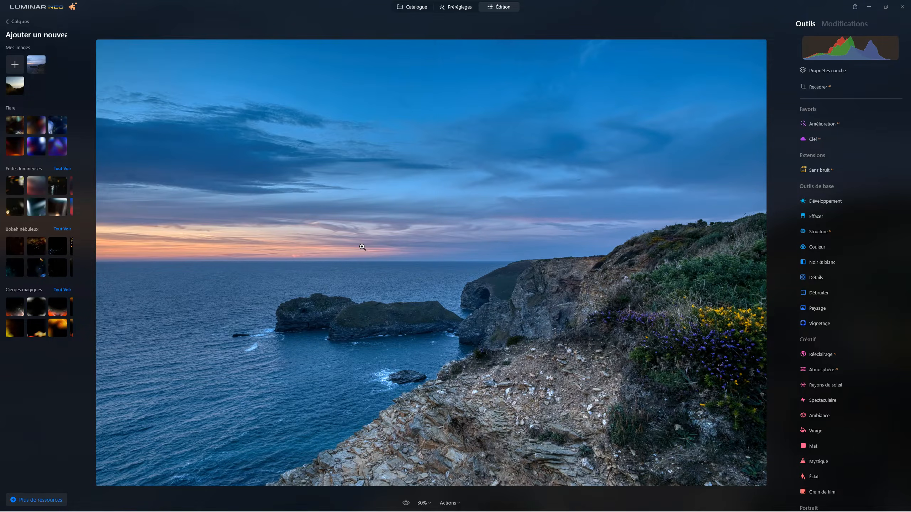
pyautogui.click(34, 63)
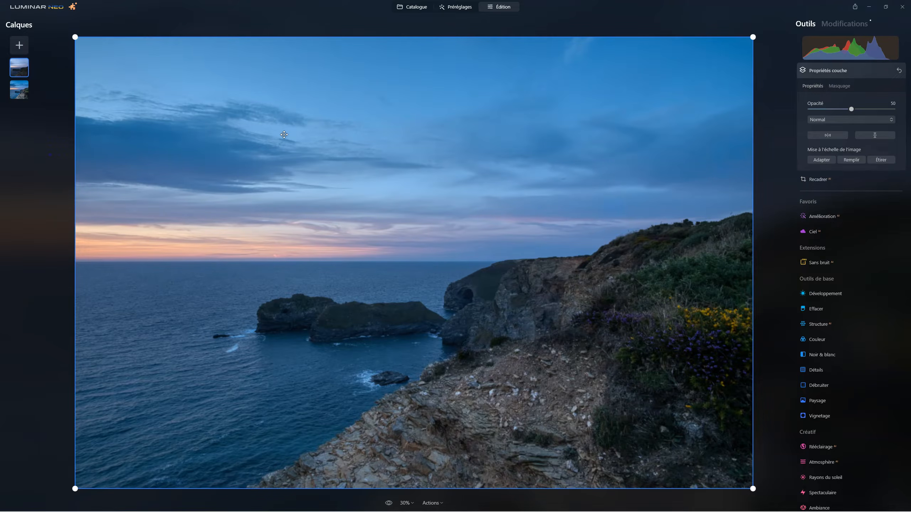
pyautogui.moveTo(20, 64); pyautogui.dragTo(17, 102)
pyautogui.click(35, 82)
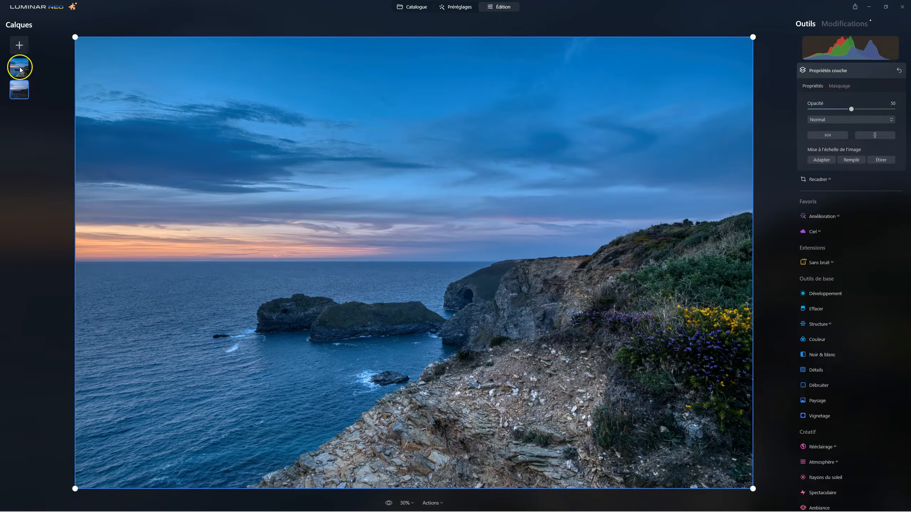
# Step: Try the HDR layer at 0 opacity and set it back to 100
pyautogui.click(20, 69)
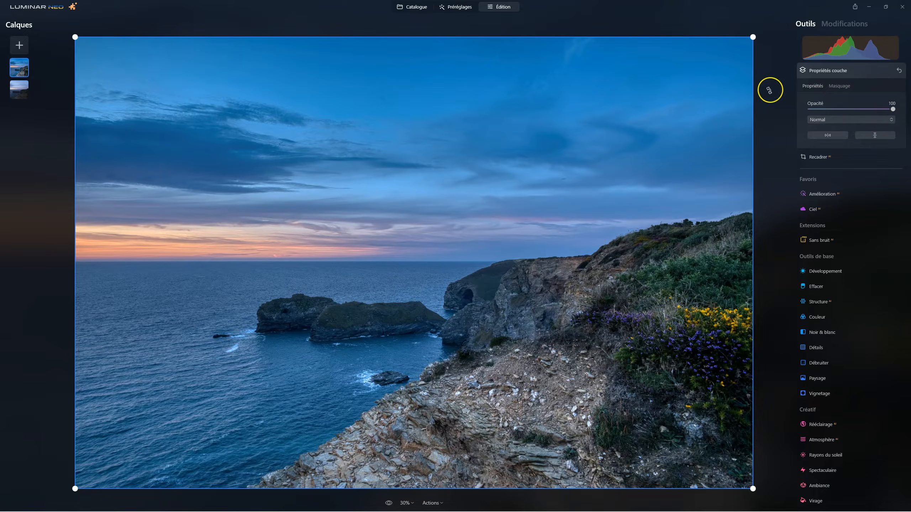
pyautogui.moveTo(893, 110); pyautogui.dragTo(751, 105)
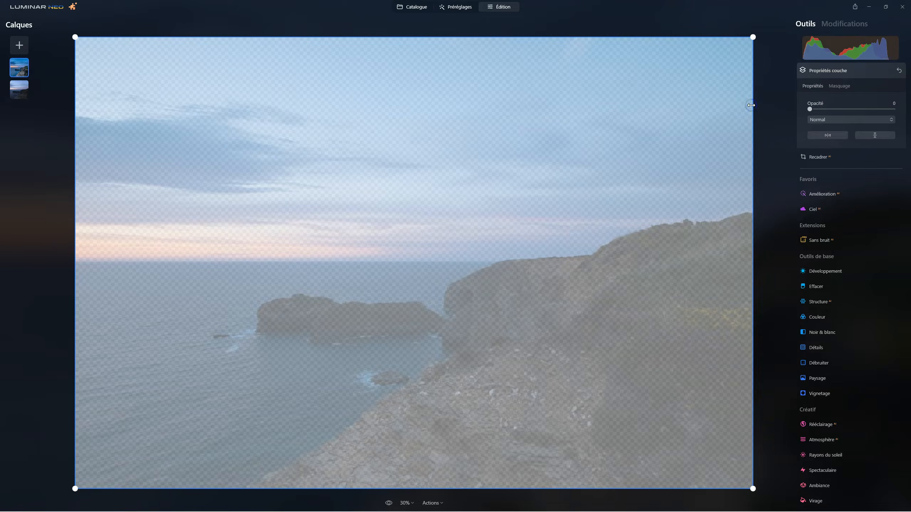
pyautogui.moveTo(809, 112); pyautogui.dragTo(909, 109)
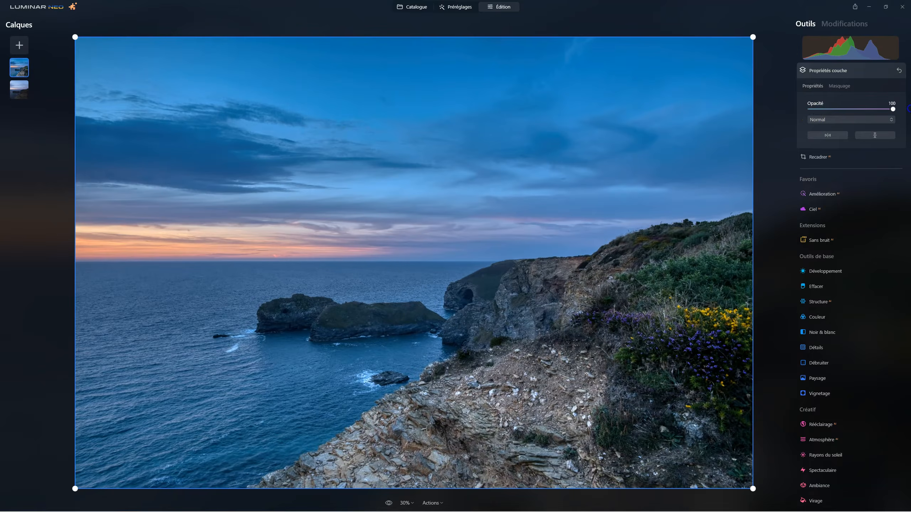
# Step: Set the original photo layer's opacity to 100 and the HDR layer's opacity to 47
pyautogui.click(20, 91)
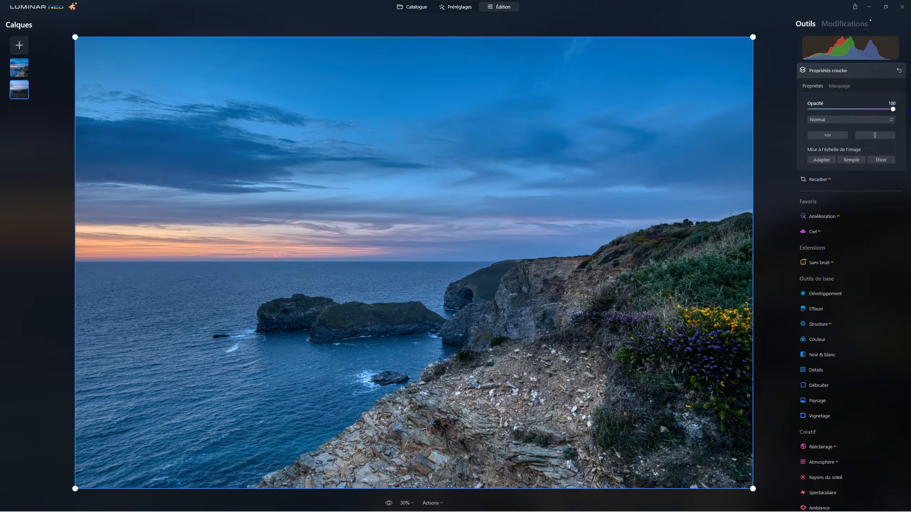
pyautogui.click(21, 69)
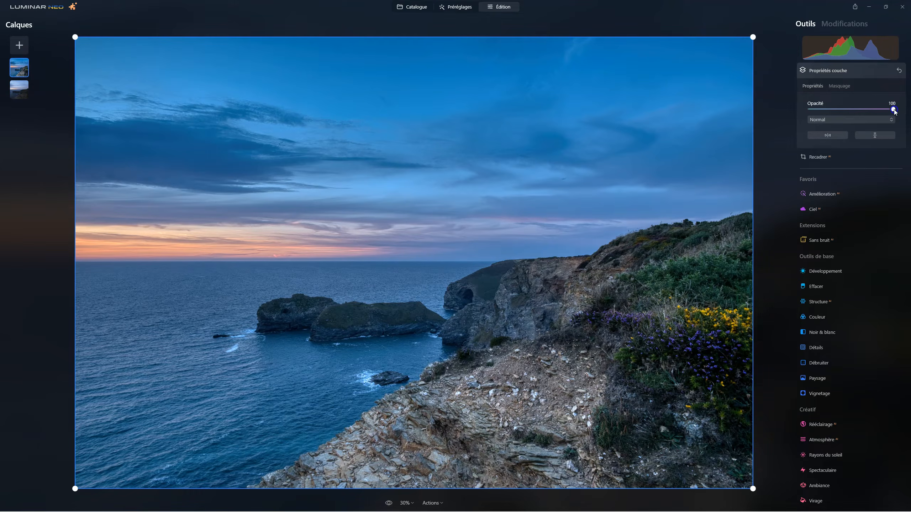
pyautogui.moveTo(832, 104); pyautogui.dragTo(910, 110)
pyautogui.moveTo(885, 110); pyautogui.dragTo(844, 111)
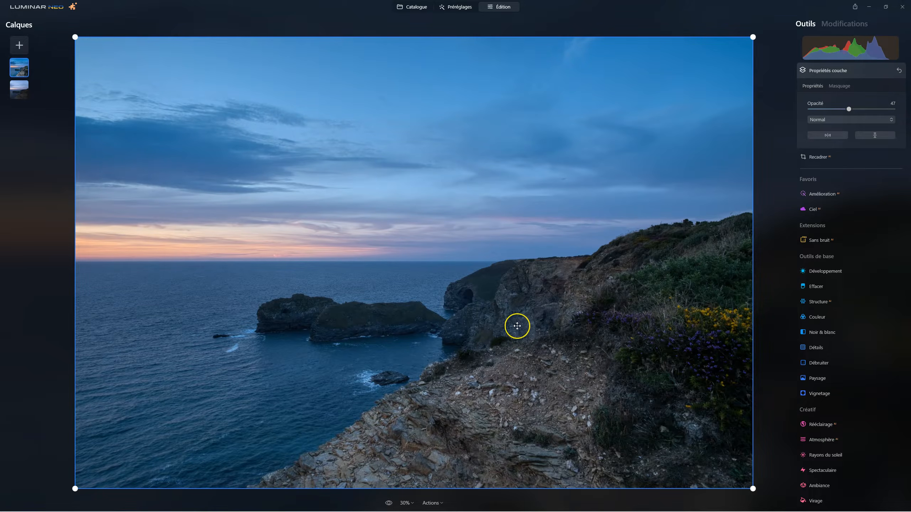
# Step: Hide the HDR layer and show it again to compare the blend with the original photo
pyautogui.rightClick(21, 69)
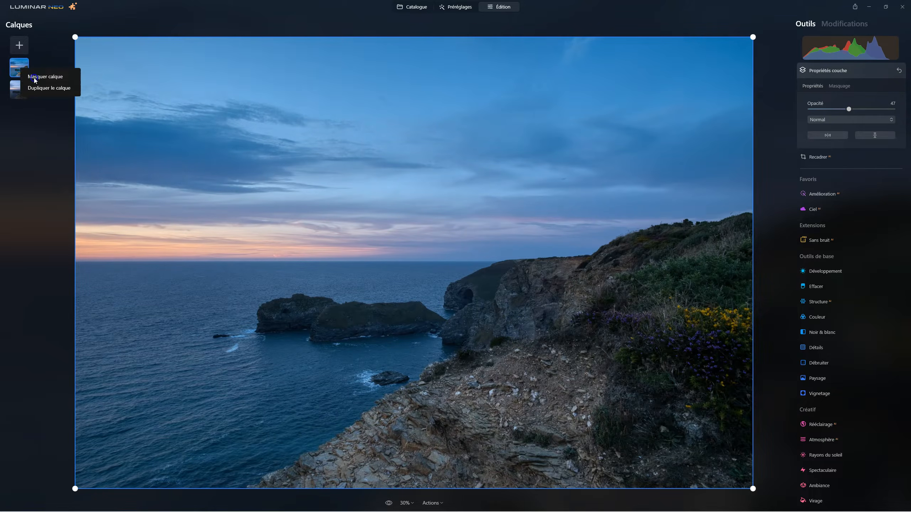
pyautogui.click(34, 78)
pyautogui.rightClick(21, 69)
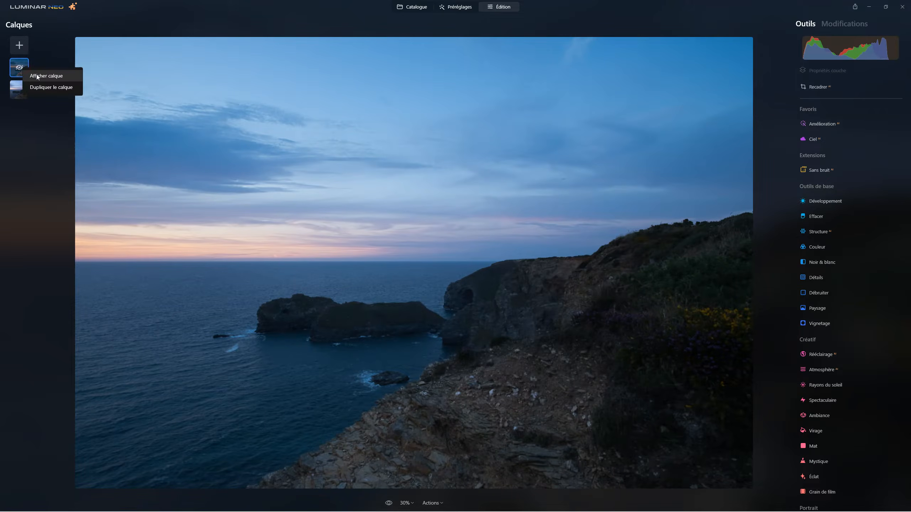
pyautogui.click(37, 75)
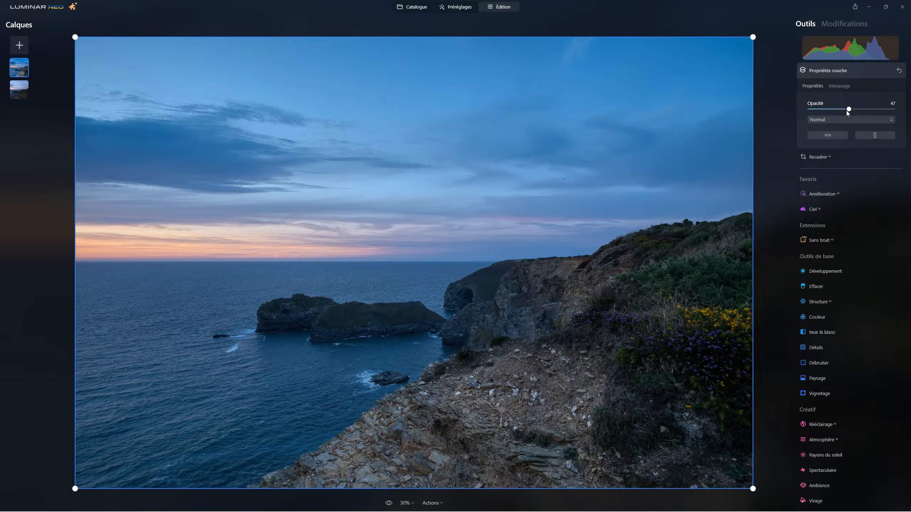
# Step: Set the HDR layer's opacity to 100, close the layer properties and look over the available editing tools
pyautogui.moveTo(847, 110); pyautogui.dragTo(895, 109)
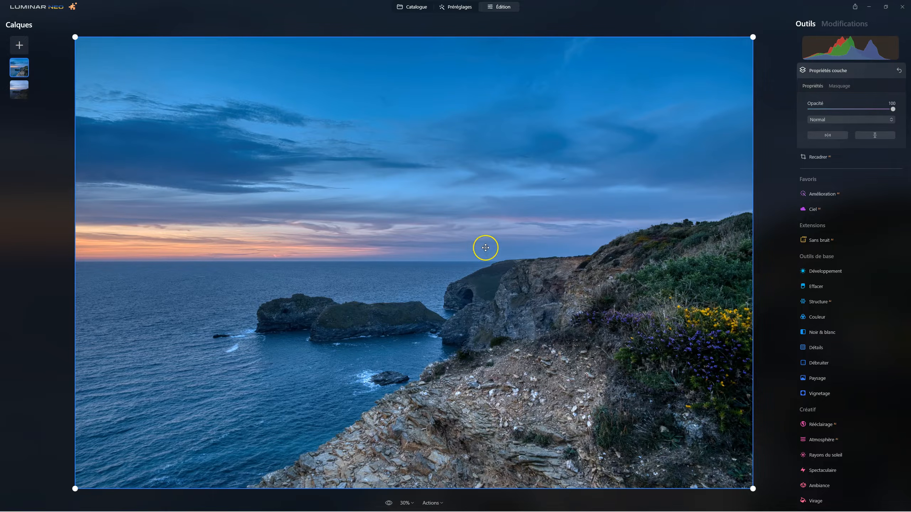
pyautogui.click(822, 71)
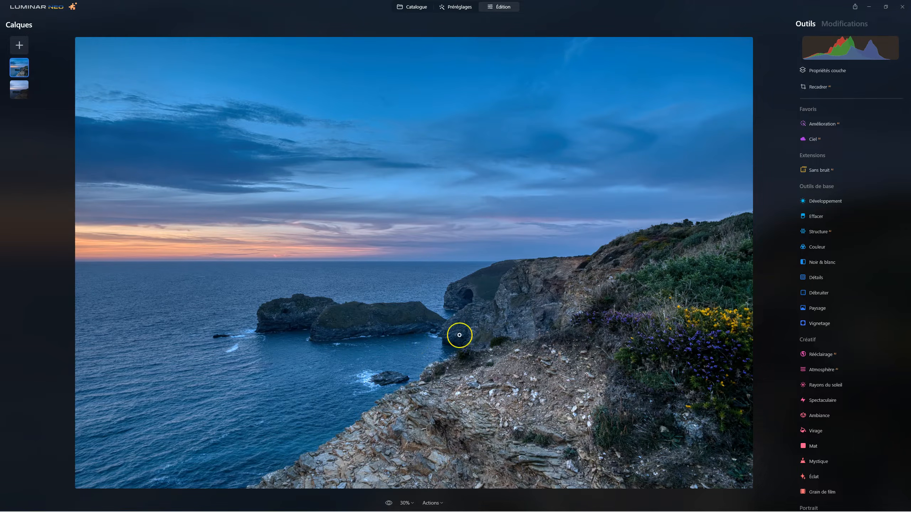
pyautogui.scroll(-3, 848, 281)
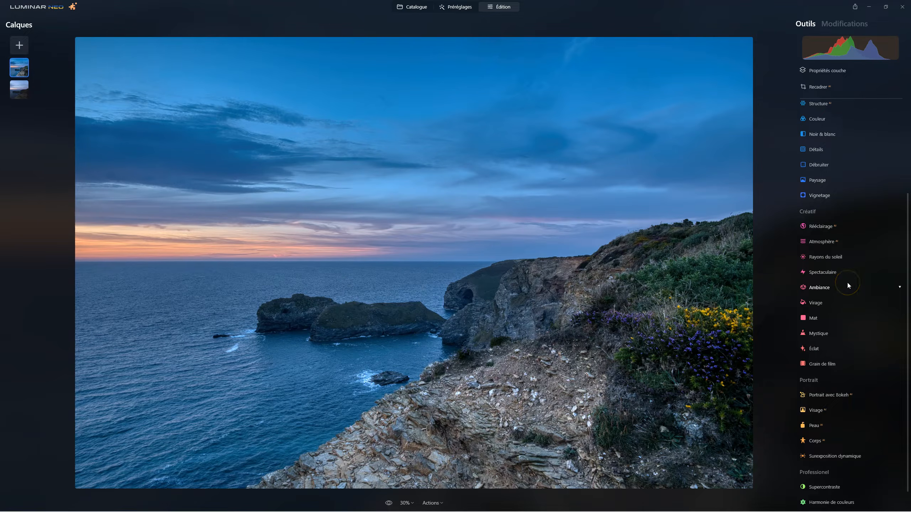
# Step: Try the Mystique effect on the HDR layer with Quantité at 31 and Lissage at 58
pyautogui.scroll(-1, 847, 282)
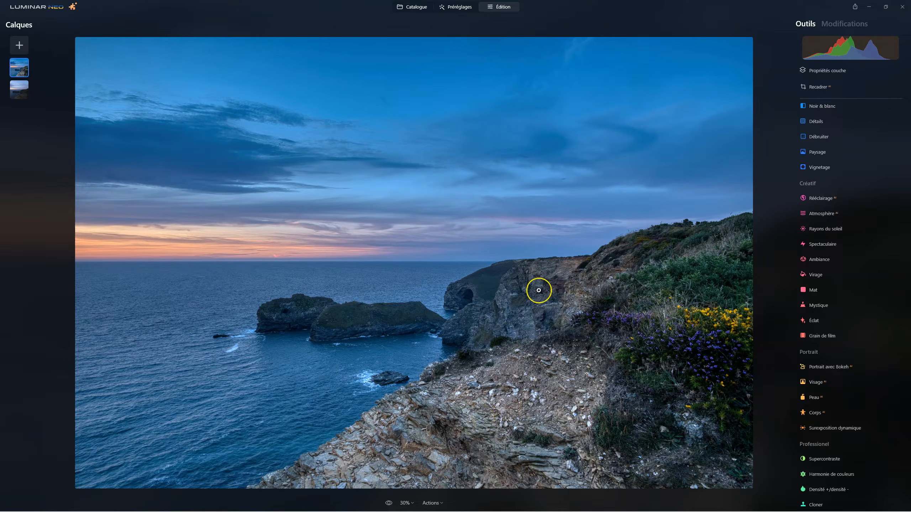
pyautogui.click(819, 305)
pyautogui.moveTo(812, 346)
pyautogui.mouseDown()
pyautogui.moveTo(858, 346)
pyautogui.moveTo(823, 341)
pyautogui.mouseUp()
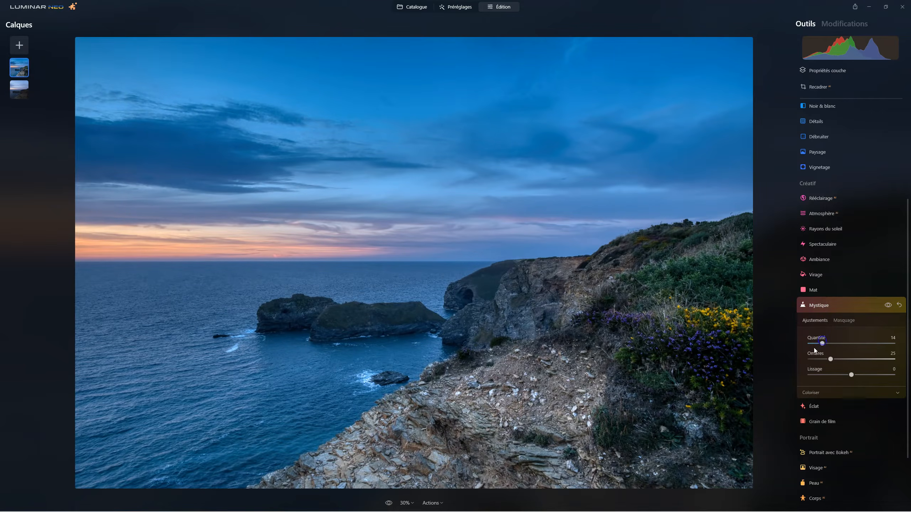
pyautogui.click(838, 343)
pyautogui.moveTo(850, 373); pyautogui.dragTo(841, 375)
pyautogui.moveTo(822, 383); pyautogui.dragTo(877, 375)
# Step: Switch the Mystique effect off and on repeatedly to compare the photo with and without it
pyautogui.click(888, 305)
pyautogui.click(888, 305)
pyautogui.click(887, 305)
pyautogui.click(887, 304)
pyautogui.click(887, 304)
pyautogui.click(887, 305)
pyautogui.click(889, 305)
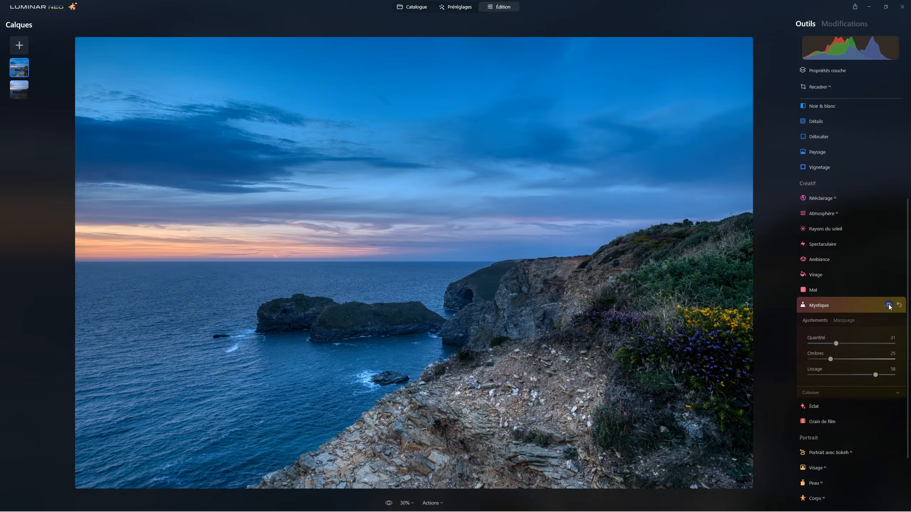
pyautogui.click(889, 305)
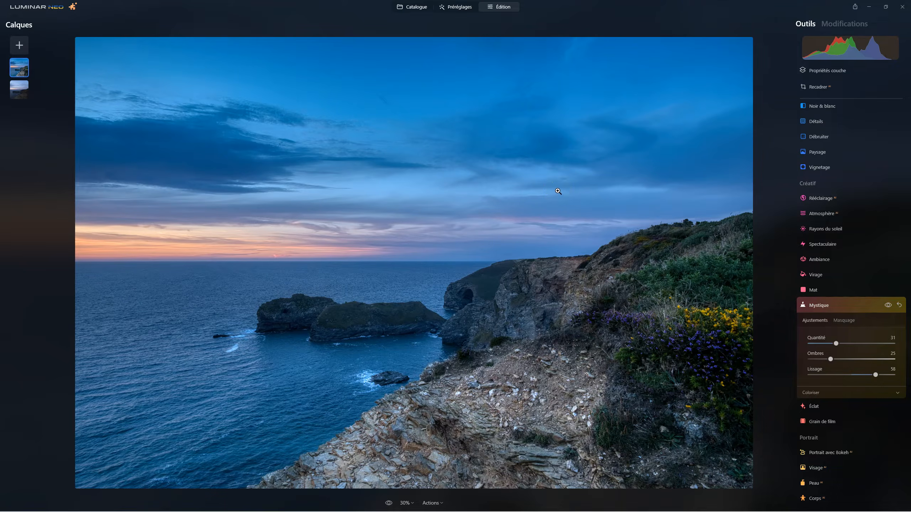
# Step: Check the Mystique effect's Coloriser options, reset the effect to its defaults and close it
pyautogui.click(805, 392)
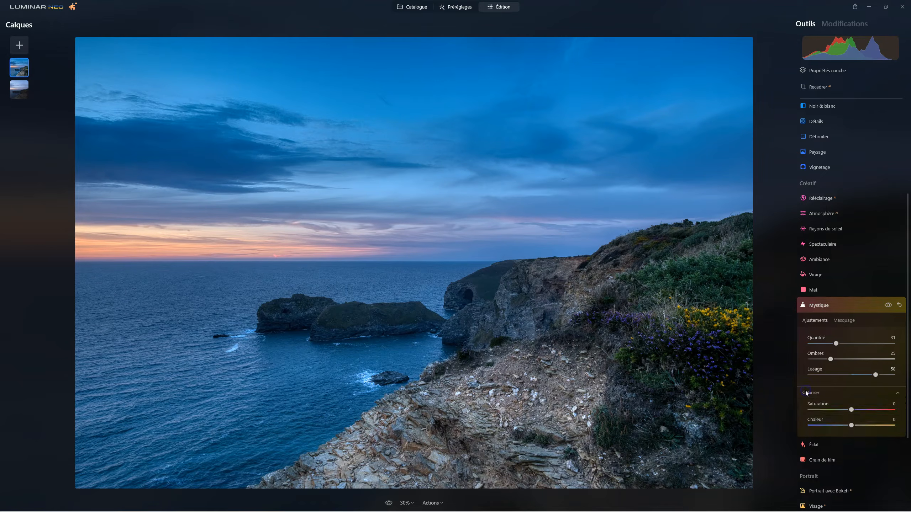
pyautogui.click(805, 391)
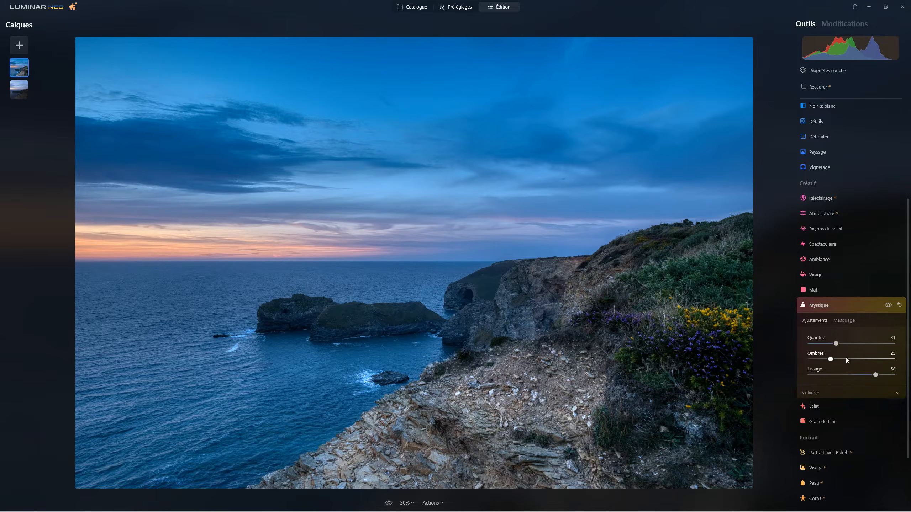
pyautogui.click(900, 305)
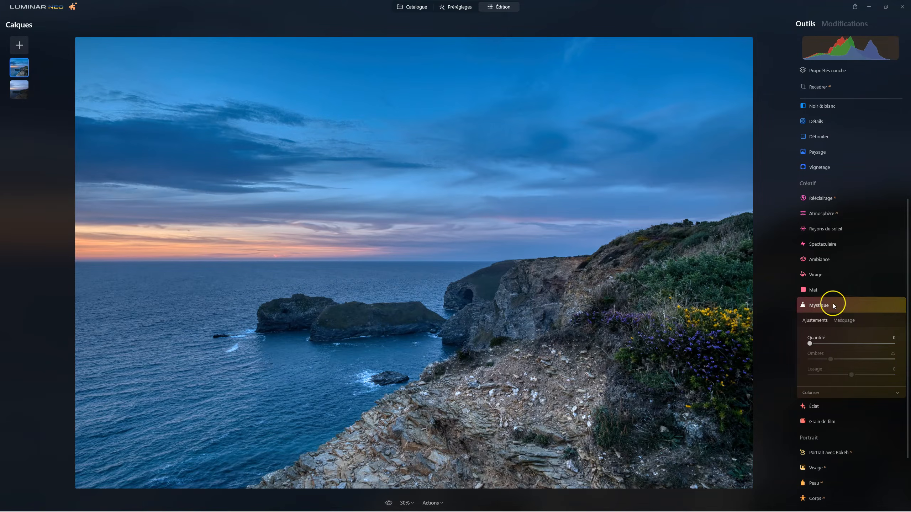
pyautogui.click(821, 306)
# Step: Apply the Éclat effect as Flou artistique with Quantité 51, Adoucissement 54, Luminosité 14, Contraste 31 and Chaleur 61
pyautogui.click(814, 324)
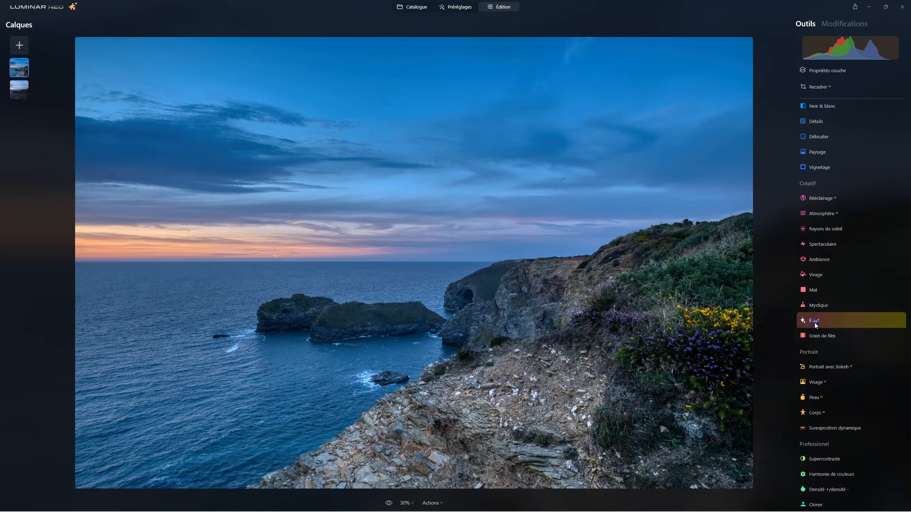
pyautogui.moveTo(811, 372); pyautogui.dragTo(852, 372)
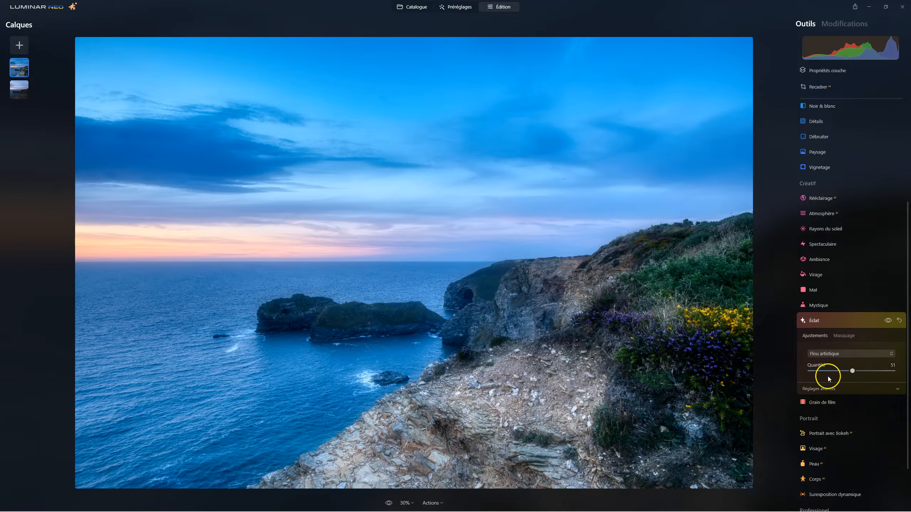
pyautogui.click(824, 388)
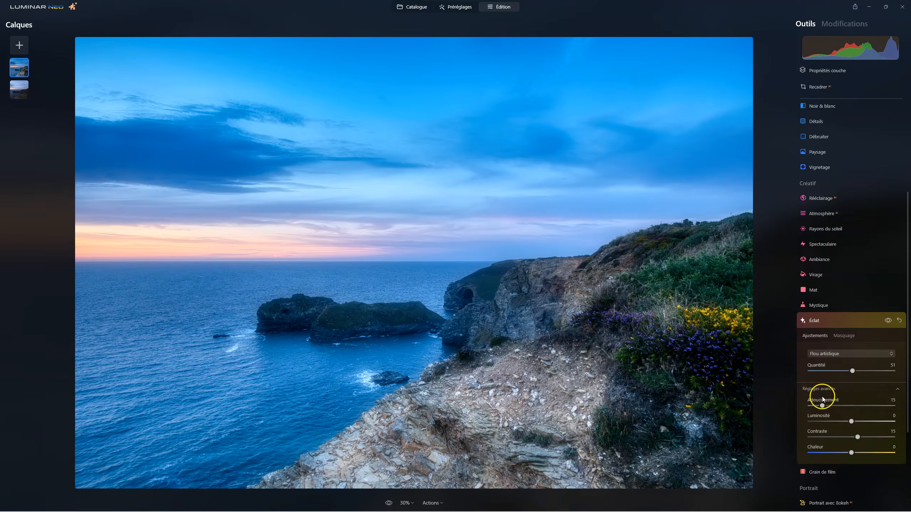
pyautogui.moveTo(822, 406); pyautogui.dragTo(876, 451)
pyautogui.click(857, 432)
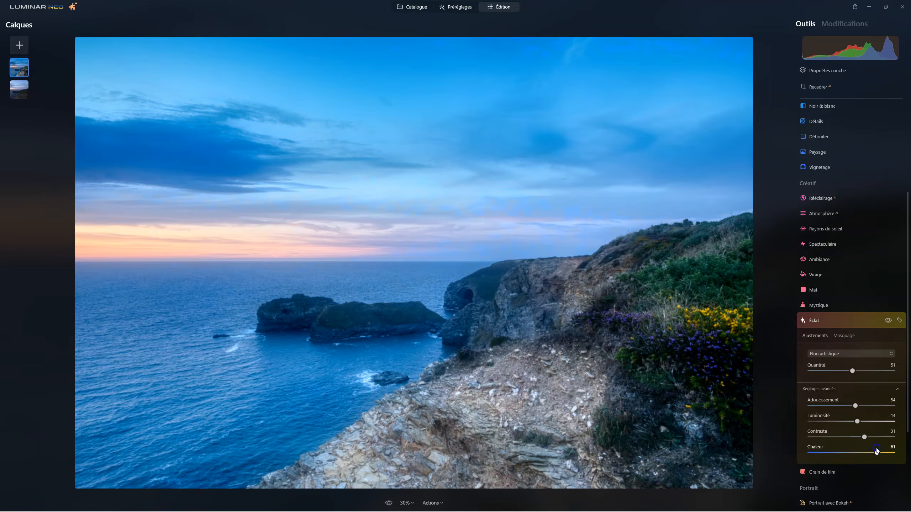
# Step: Try the Éclat and Effet Orton glow types with Quantité at 52, and settle on Effet Orton léger
pyautogui.click(838, 353)
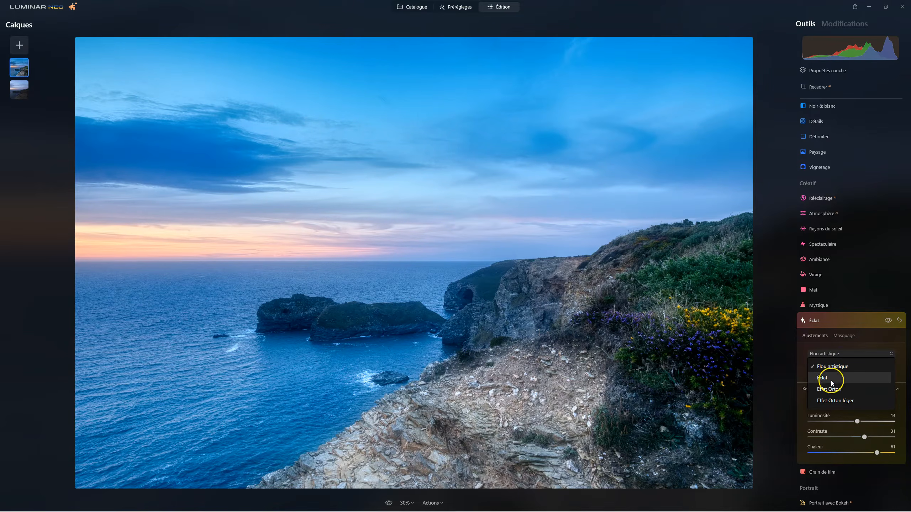
pyautogui.click(829, 378)
pyautogui.moveTo(839, 371)
pyautogui.mouseDown()
pyautogui.moveTo(876, 372)
pyautogui.moveTo(823, 371)
pyautogui.moveTo(853, 371)
pyautogui.mouseUp()
pyautogui.click(837, 353)
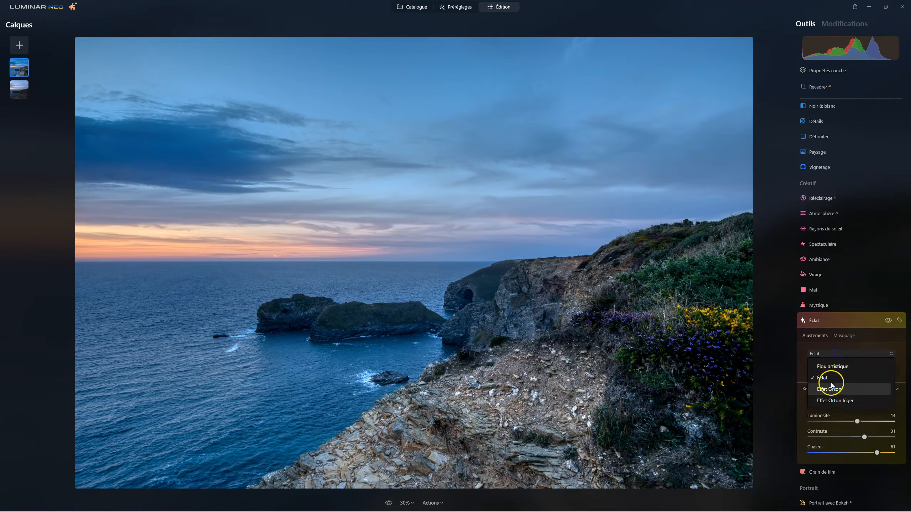
pyautogui.click(830, 390)
pyautogui.click(835, 354)
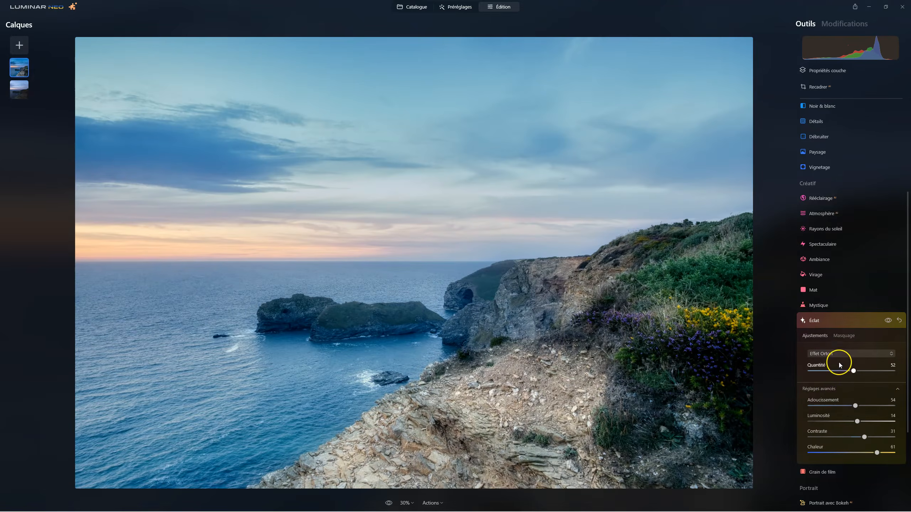
pyautogui.click(837, 401)
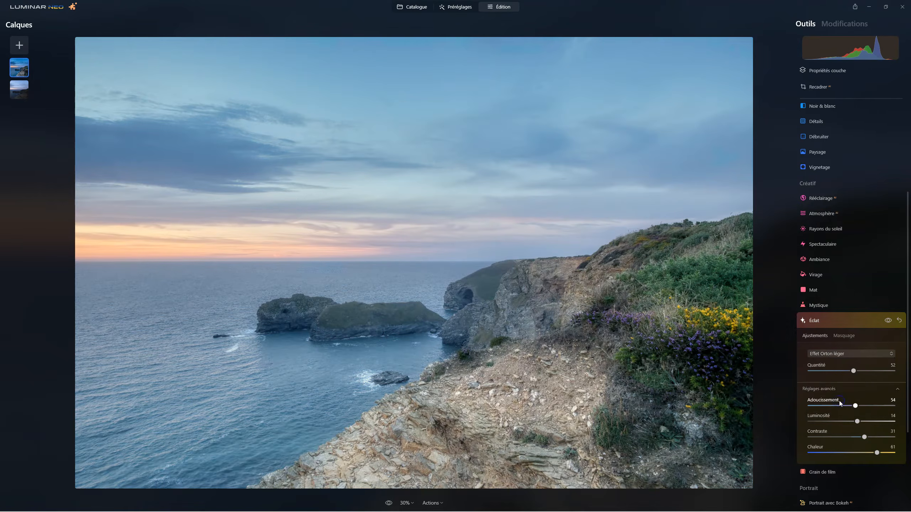
# Step: Set the glow's Luminosité to -57 and Contraste to 28, lower its Quantité to about 31, compare before and after, and close the effect
pyautogui.moveTo(857, 421)
pyautogui.mouseDown()
pyautogui.moveTo(824, 421)
pyautogui.moveTo(850, 422)
pyautogui.moveTo(828, 421)
pyautogui.moveTo(857, 437)
pyautogui.mouseUp()
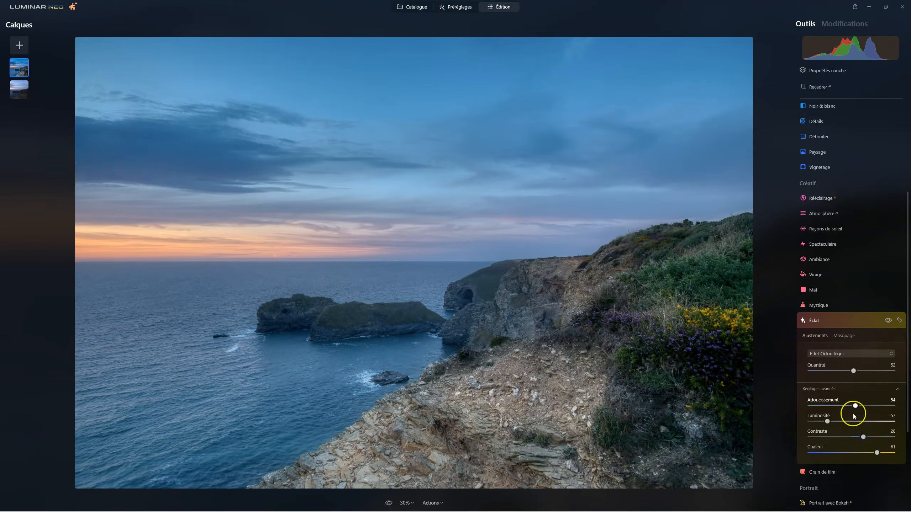
pyautogui.moveTo(853, 371); pyautogui.dragTo(829, 373)
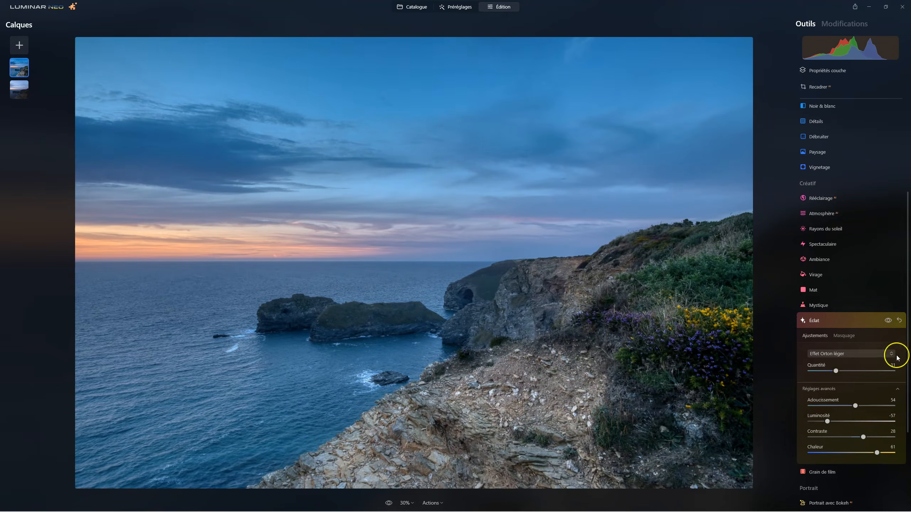
pyautogui.click(887, 321)
pyautogui.click(887, 321)
pyautogui.click(811, 320)
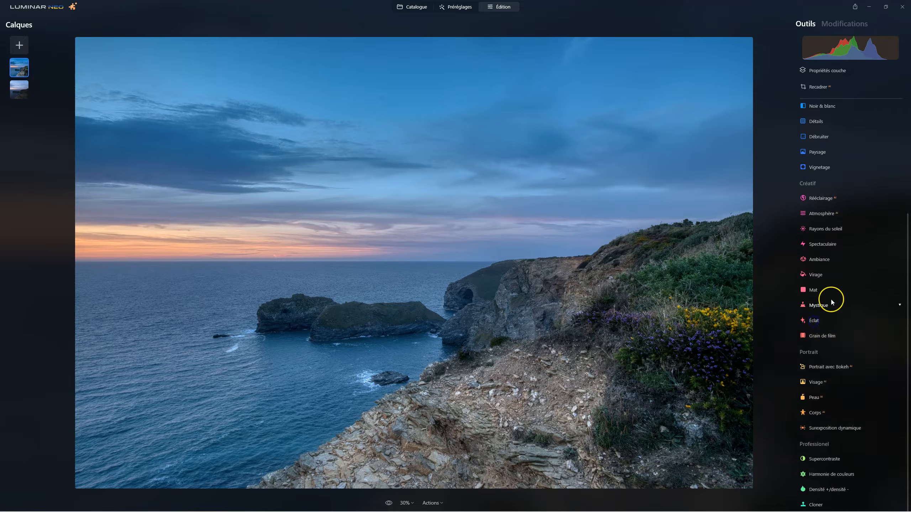
# Step: Try the Los Angeles LUT in the Ambiance tool, apply Palm Springs instead and compare it with the unfiltered photo
pyautogui.click(823, 266)
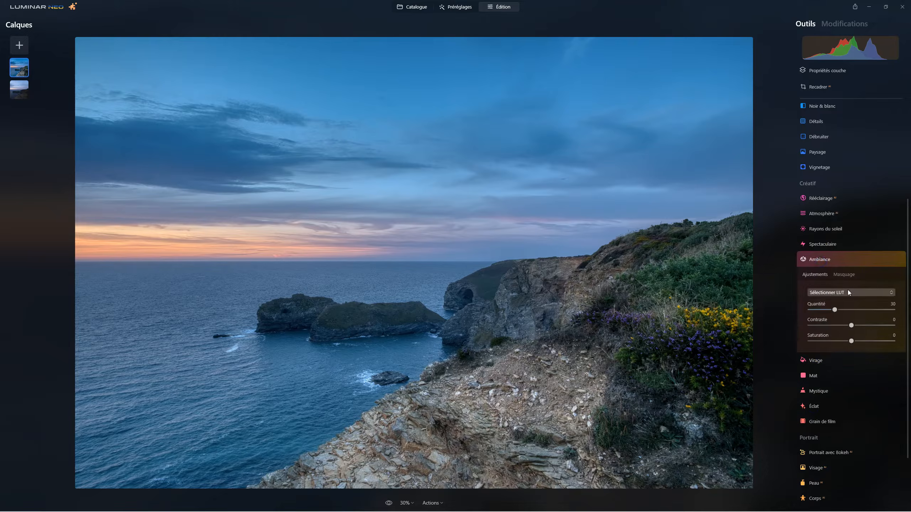
pyautogui.click(846, 295)
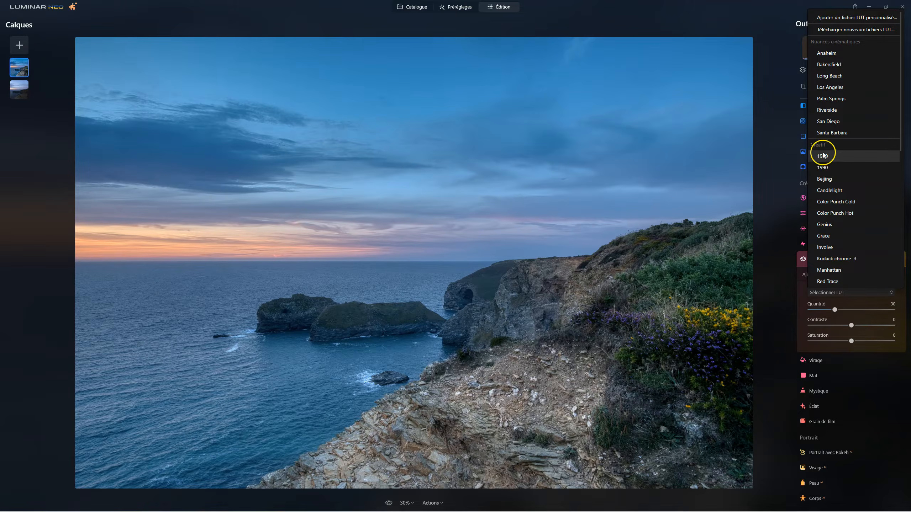
pyautogui.click(831, 86)
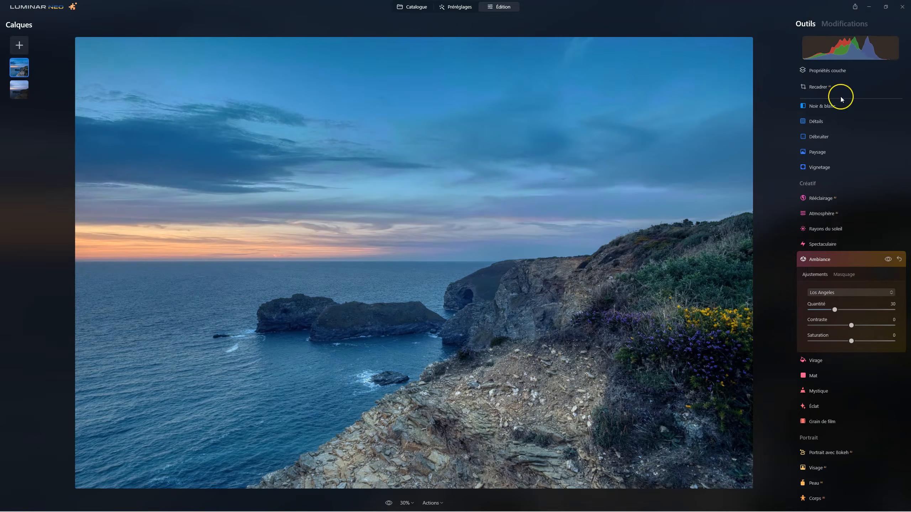
pyautogui.click(838, 294)
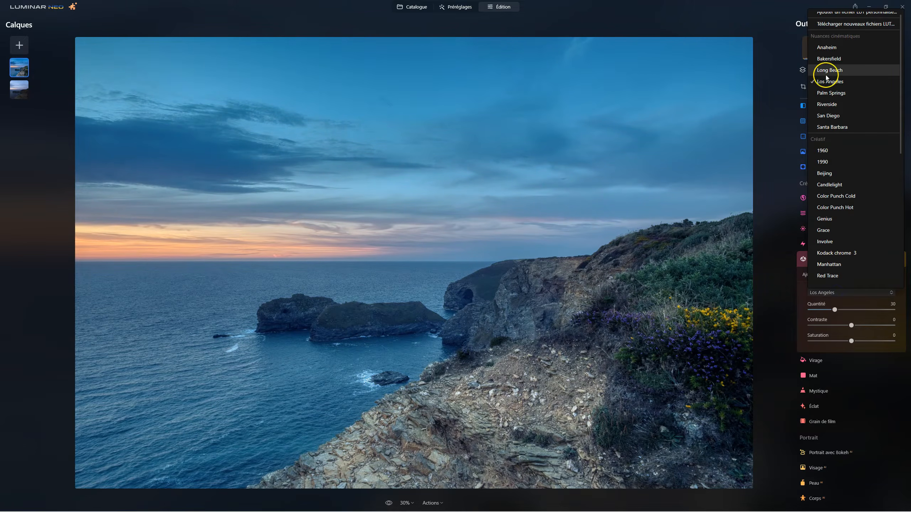
pyautogui.click(831, 92)
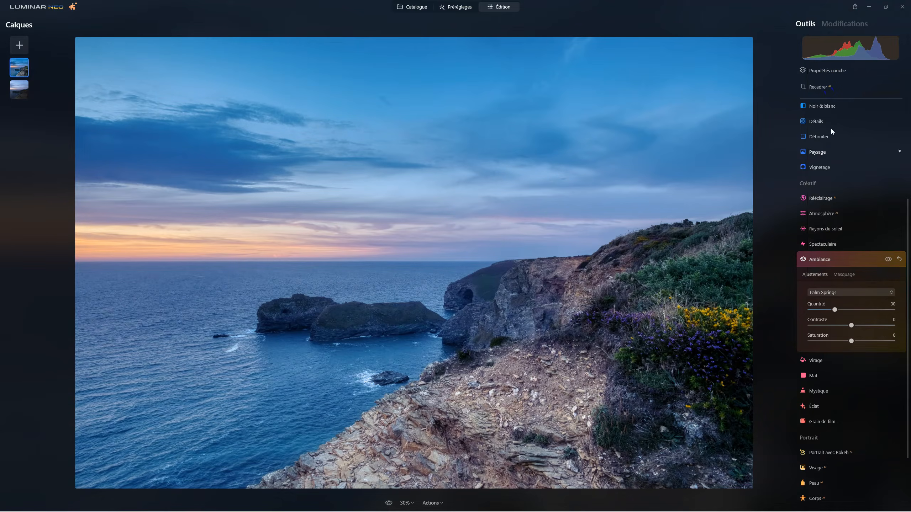
pyautogui.click(887, 259)
pyautogui.click(887, 259)
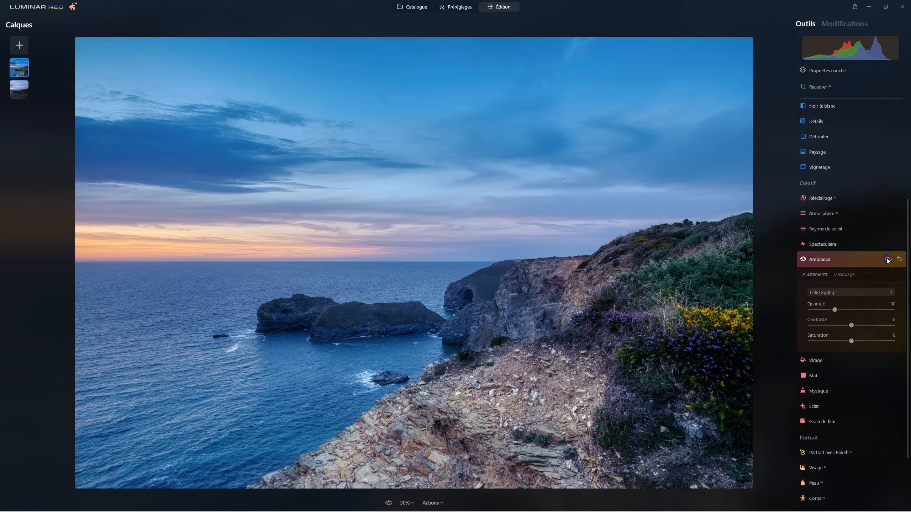
# Step: Set the Ambiance LUT's Quantité to 18 and Saturation to -33, compare before and after, and close the tool
pyautogui.moveTo(835, 309); pyautogui.dragTo(825, 310)
pyautogui.moveTo(851, 341)
pyautogui.mouseDown()
pyautogui.moveTo(834, 343)
pyautogui.moveTo(859, 341)
pyautogui.moveTo(816, 341)
pyautogui.moveTo(885, 341)
pyautogui.moveTo(827, 342)
pyautogui.moveTo(848, 340)
pyautogui.mouseUp()
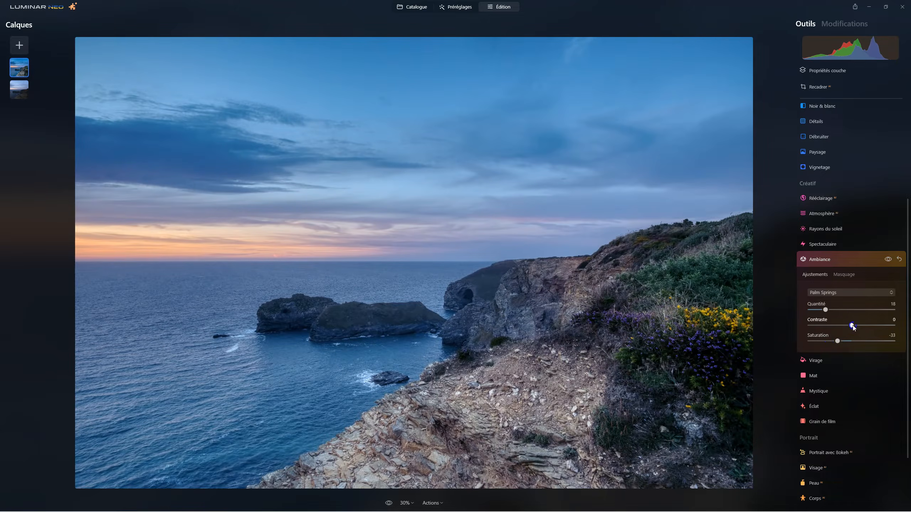
pyautogui.click(887, 259)
pyautogui.click(887, 259)
pyautogui.click(829, 259)
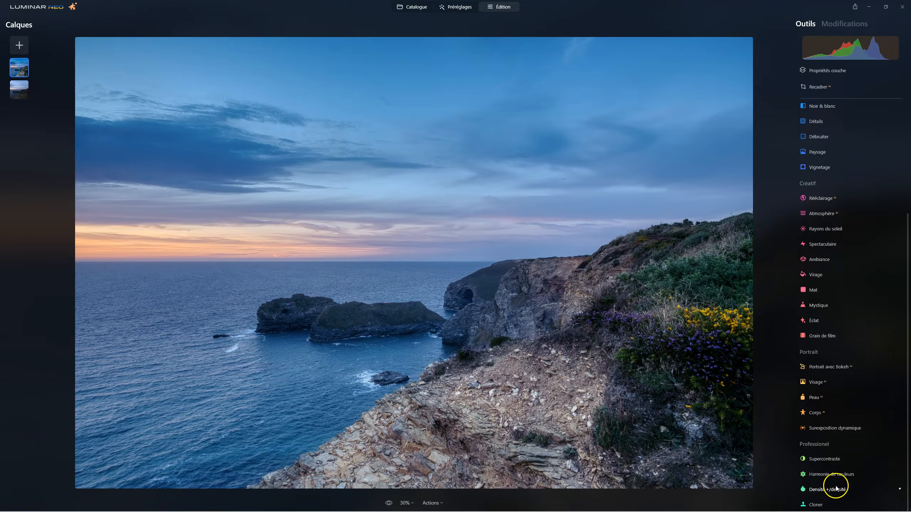
# Step: In Harmonie de couleurs, balance the shadows with Jaune-Bleu at 5 and Magenta-Vert at -8, and adjust Cyan-Rouge
pyautogui.click(833, 473)
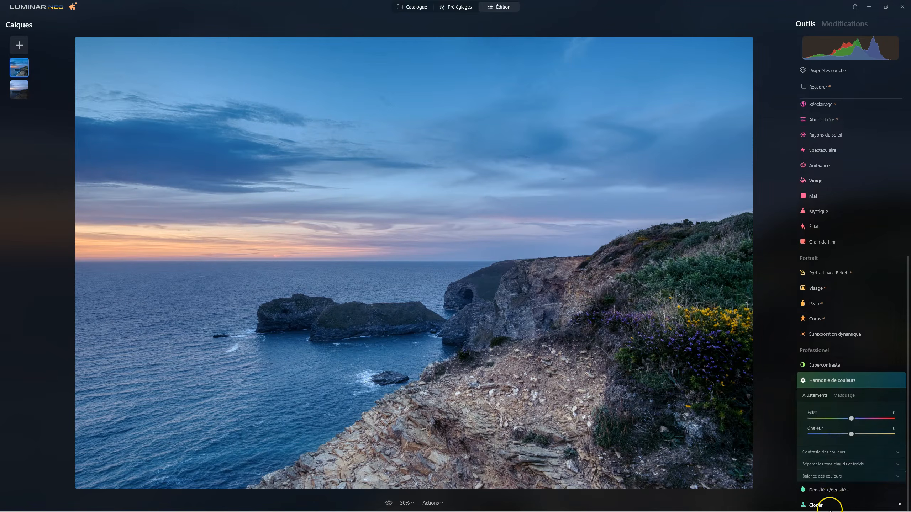
pyautogui.click(825, 476)
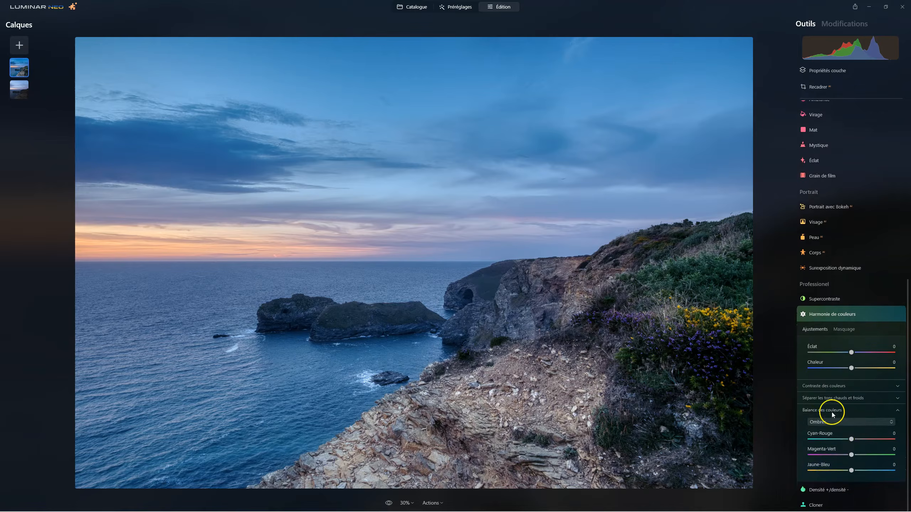
pyautogui.moveTo(852, 470)
pyautogui.mouseDown()
pyautogui.moveTo(833, 469)
pyautogui.moveTo(864, 467)
pyautogui.moveTo(836, 468)
pyautogui.moveTo(853, 470)
pyautogui.mouseUp()
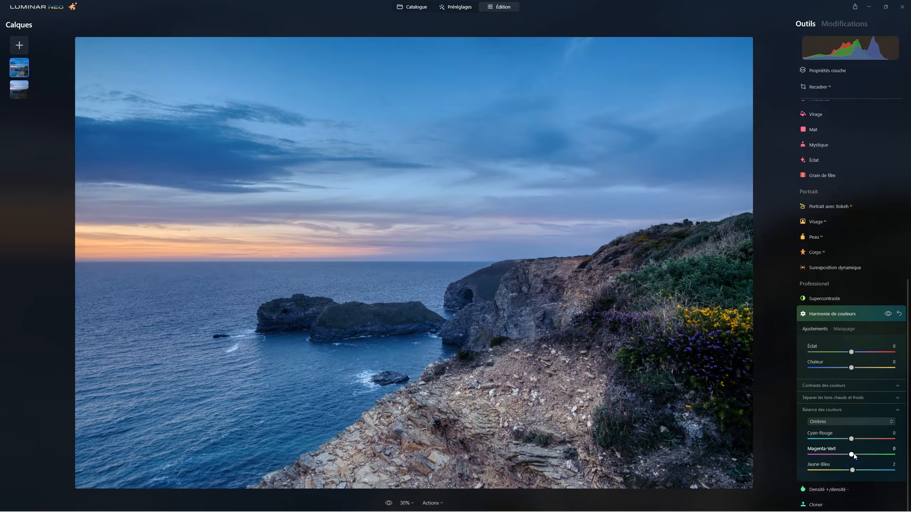
pyautogui.moveTo(852, 470); pyautogui.dragTo(854, 471)
pyautogui.click(851, 455)
pyautogui.moveTo(852, 455); pyautogui.dragTo(848, 454)
pyautogui.click(851, 439)
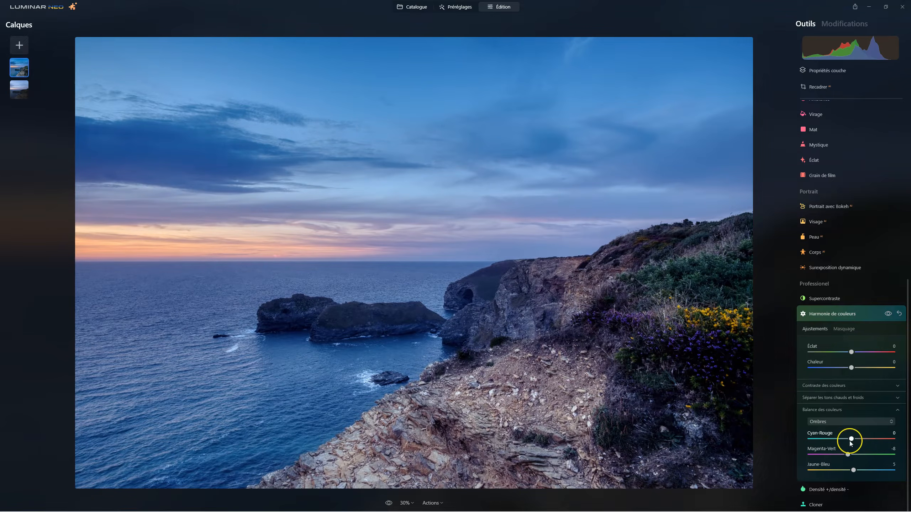
pyautogui.moveTo(851, 439); pyautogui.dragTo(845, 443)
pyautogui.click(854, 440)
# Step: Balance the highlights with Jaune-Bleu at -34, Cyan-Rouge at 8 and Magenta-Vert at -16, and compare before and after
pyautogui.click(839, 422)
pyautogui.click(852, 469)
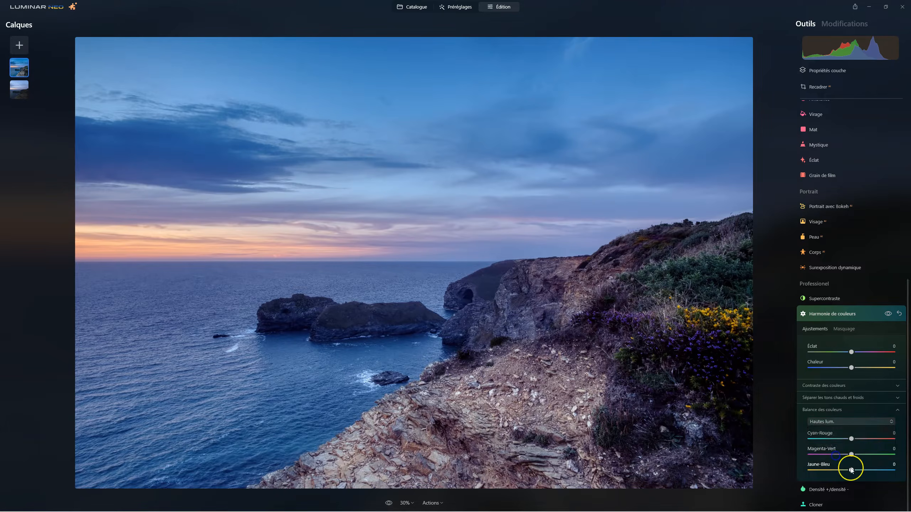
pyautogui.moveTo(851, 470); pyautogui.dragTo(841, 472)
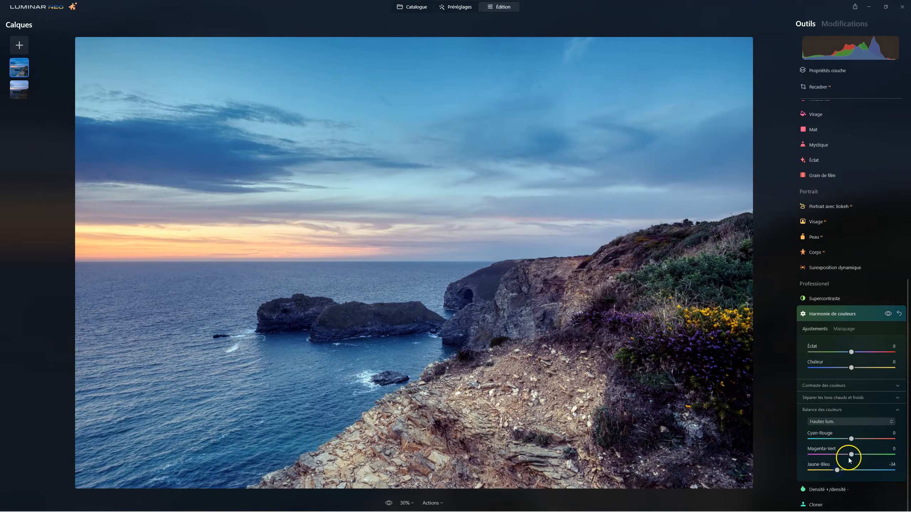
pyautogui.click(852, 439)
pyautogui.moveTo(851, 455); pyautogui.dragTo(844, 454)
pyautogui.click(887, 314)
pyautogui.click(887, 314)
# Step: Separate the warm and cool tones with Warm at 23 and Froides at 11, and compare before and after
pyautogui.click(829, 398)
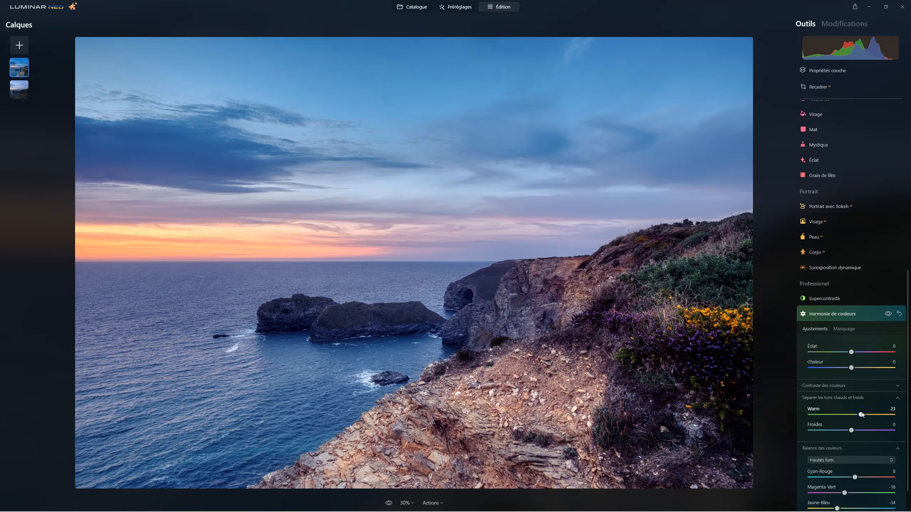
pyautogui.moveTo(851, 429)
pyautogui.mouseDown()
pyautogui.moveTo(842, 430)
pyautogui.moveTo(856, 428)
pyautogui.mouseUp()
pyautogui.click(888, 314)
pyautogui.click(888, 313)
# Step: Set the colour harmony's Éclat to -15 and Chaleur to -33
pyautogui.moveTo(852, 351); pyautogui.dragTo(834, 353)
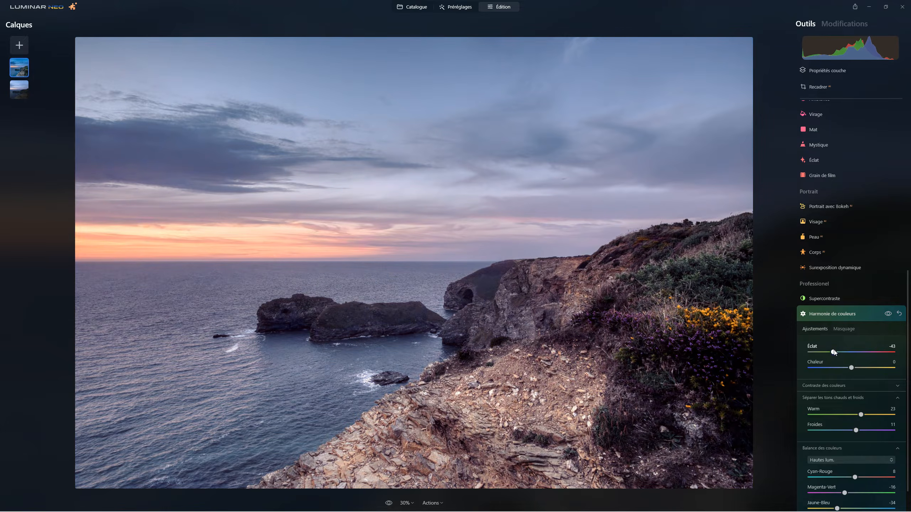
pyautogui.moveTo(833, 352)
pyautogui.mouseDown()
pyautogui.moveTo(850, 352)
pyautogui.moveTo(839, 347)
pyautogui.moveTo(847, 346)
pyautogui.moveTo(851, 360)
pyautogui.moveTo(874, 361)
pyautogui.moveTo(840, 361)
pyautogui.mouseUp()
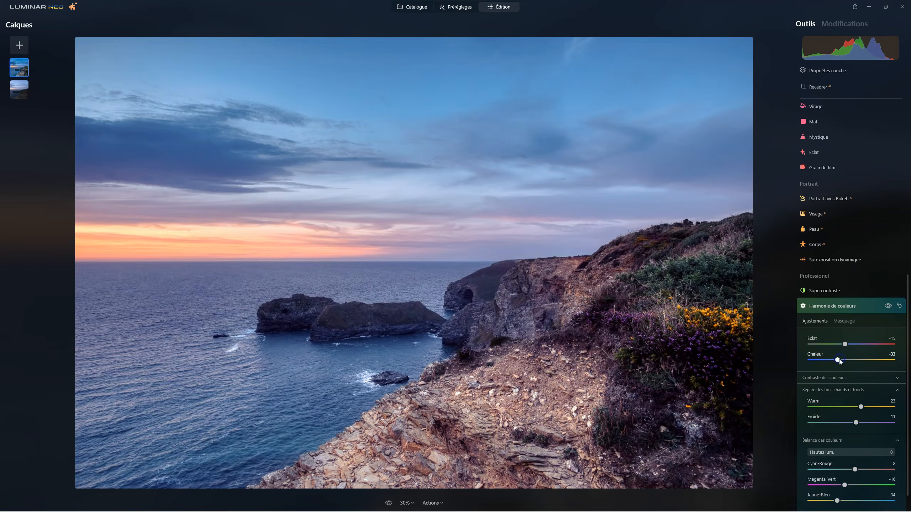
# Step: Compare the photo with and without the Harmonie de couleurs adjustments, and close the tool
pyautogui.click(887, 306)
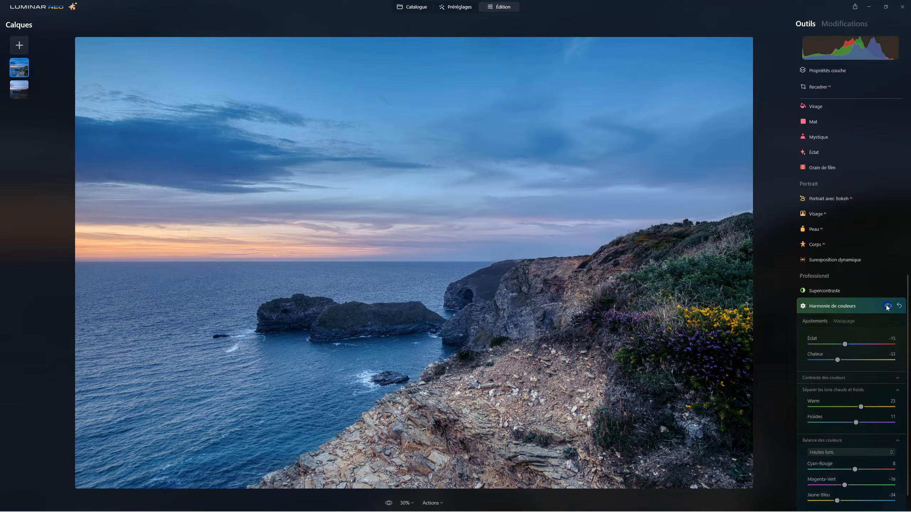
pyautogui.click(843, 307)
pyautogui.scroll(5, 843, 307)
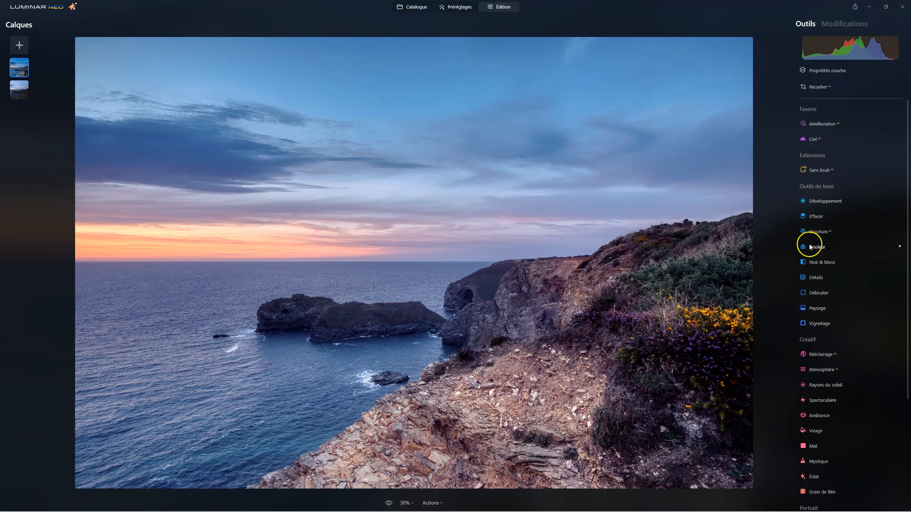
# Step: In Couleur, set Supprimer les dominantes de couleur to 39 and Saturation to -18, and compare before and after
pyautogui.click(810, 247)
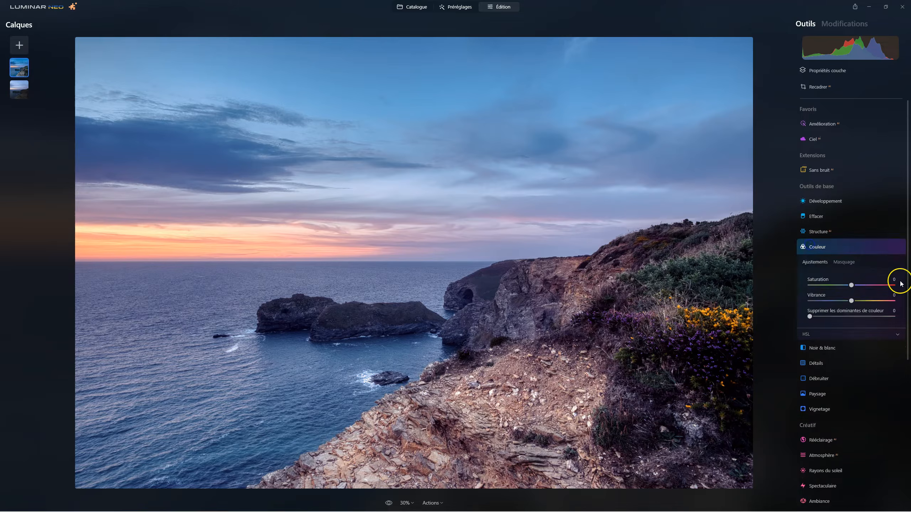
pyautogui.click(807, 338)
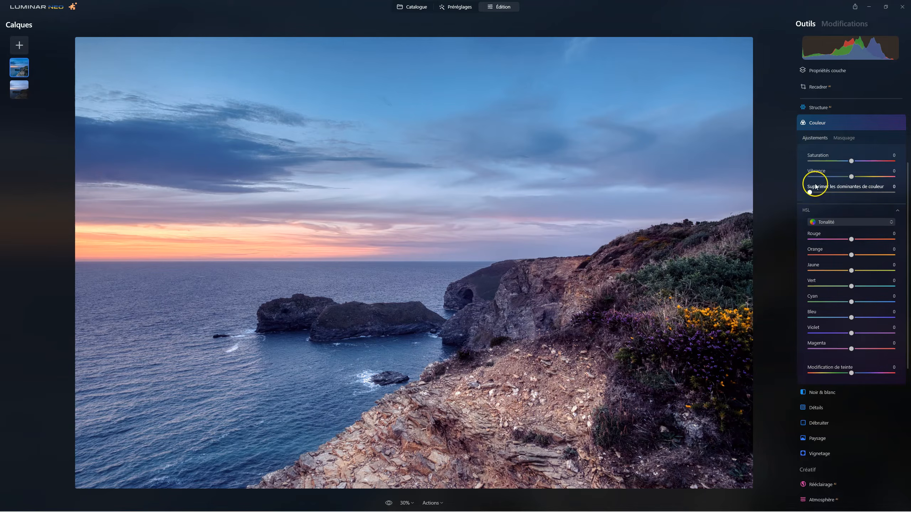
pyautogui.moveTo(810, 193)
pyautogui.mouseDown()
pyautogui.moveTo(803, 195)
pyautogui.moveTo(861, 195)
pyautogui.moveTo(777, 193)
pyautogui.moveTo(840, 194)
pyautogui.moveTo(795, 195)
pyautogui.moveTo(819, 192)
pyautogui.mouseUp()
pyautogui.moveTo(841, 194); pyautogui.dragTo(842, 194)
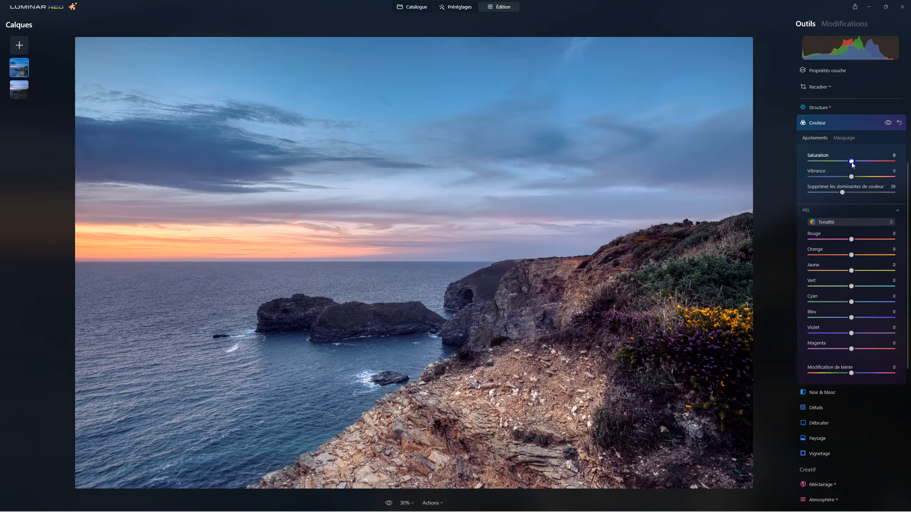
pyautogui.moveTo(845, 162); pyautogui.dragTo(843, 161)
pyautogui.click(887, 123)
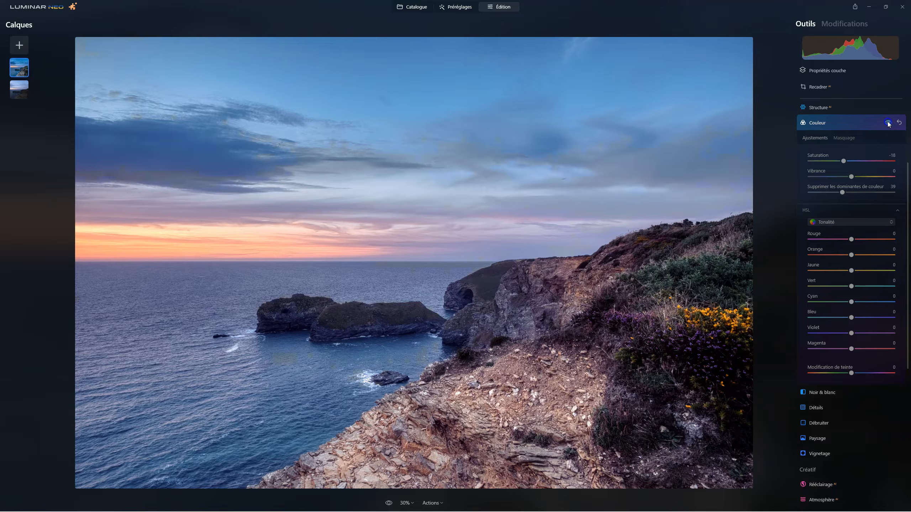
pyautogui.click(888, 122)
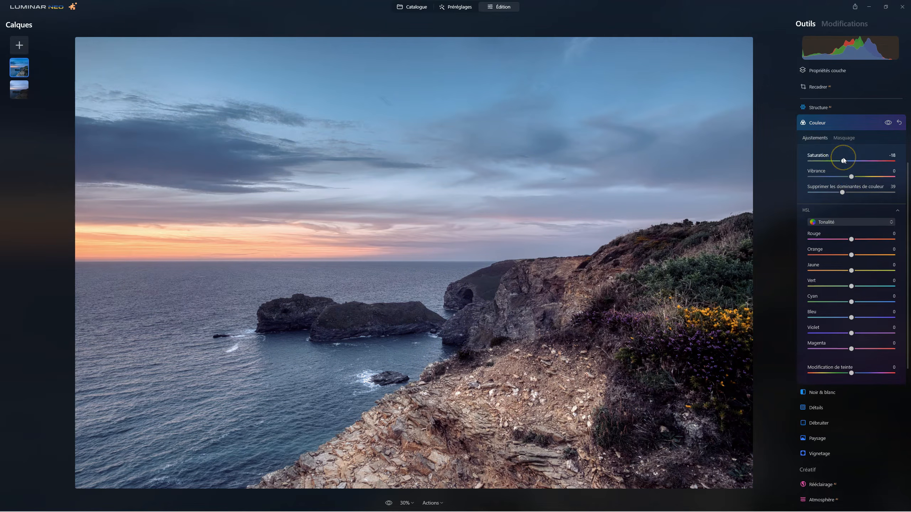
# Step: Darken the blues by lowering Bleu in the HSL Luminance settings of Couleur
pyautogui.click(838, 221)
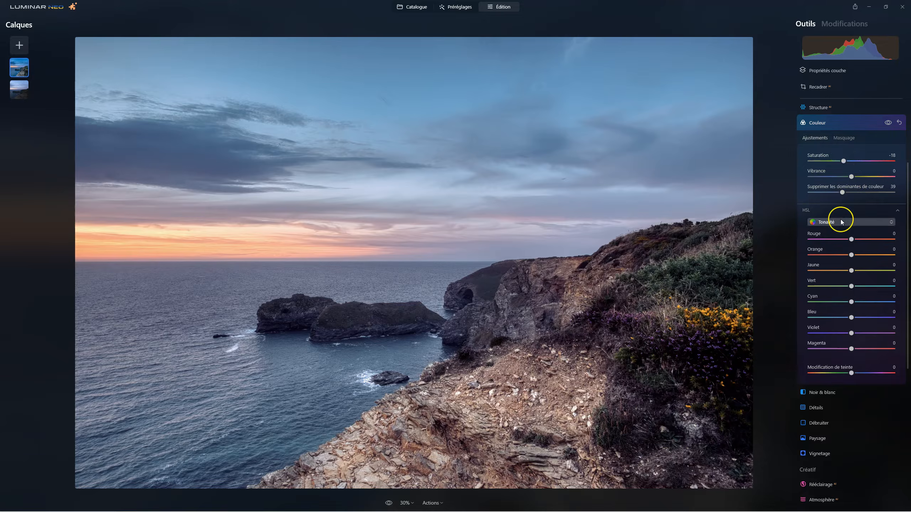
pyautogui.click(831, 257)
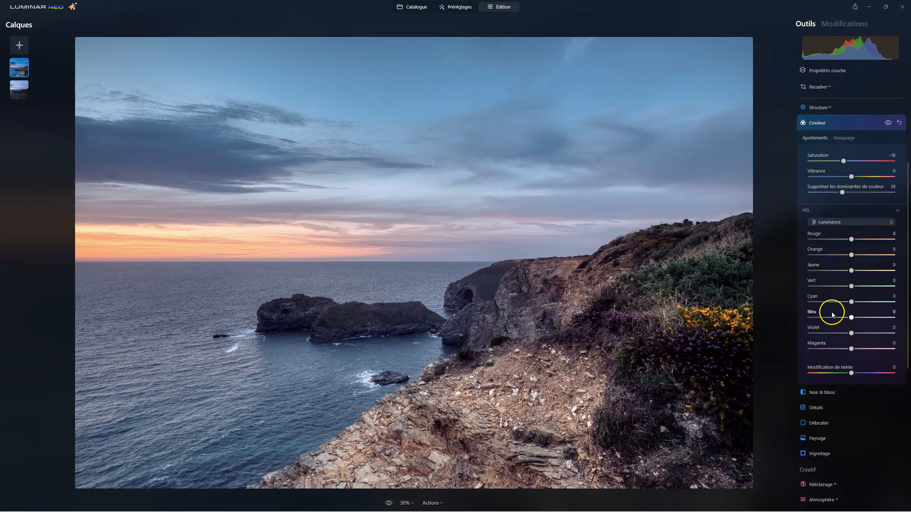
pyautogui.moveTo(851, 318); pyautogui.dragTo(838, 319)
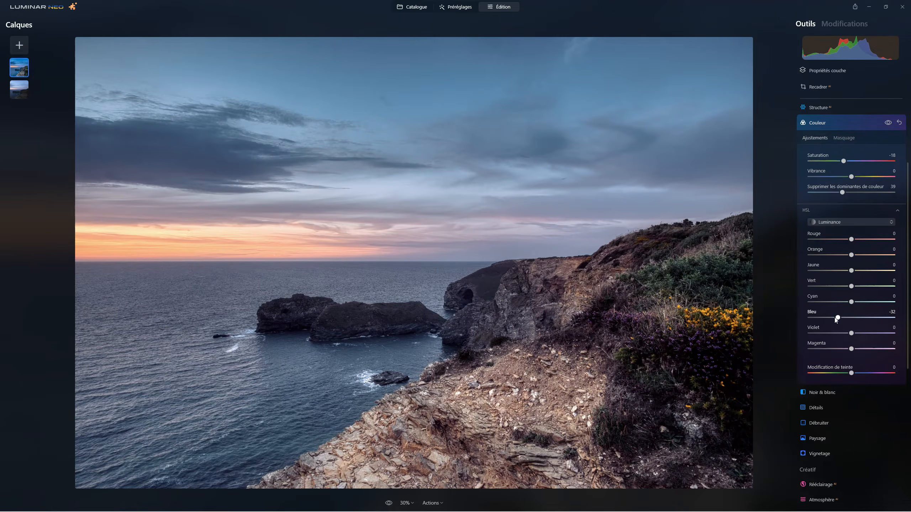
pyautogui.doubleClick(834, 317)
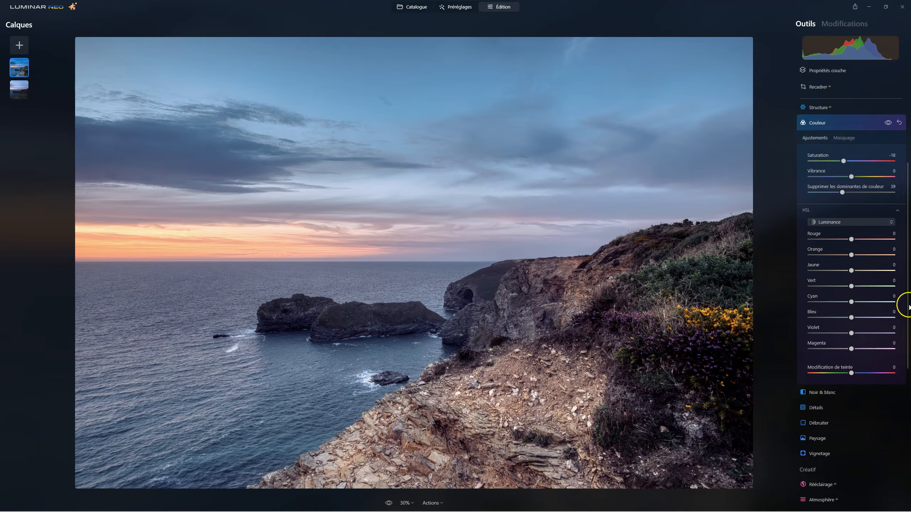
pyautogui.click(851, 318)
pyautogui.moveTo(840, 318); pyautogui.dragTo(831, 318)
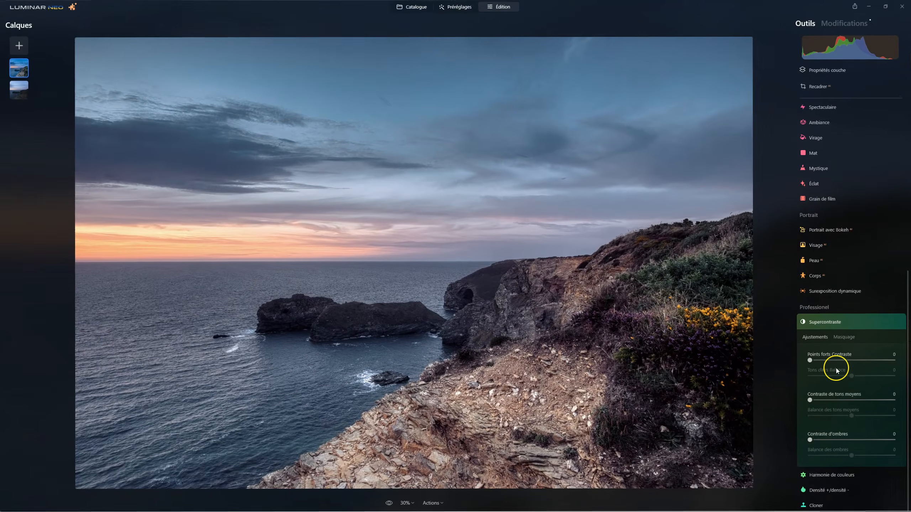
# Step: In Supercontraste, set Contraste d'ombres to 12, Contraste de tons moyens to 10 and Points forts Contraste to 7
pyautogui.moveTo(810, 440); pyautogui.dragTo(812, 438)
pyautogui.moveTo(809, 399); pyautogui.dragTo(817, 399)
pyautogui.moveTo(810, 360); pyautogui.dragTo(816, 360)
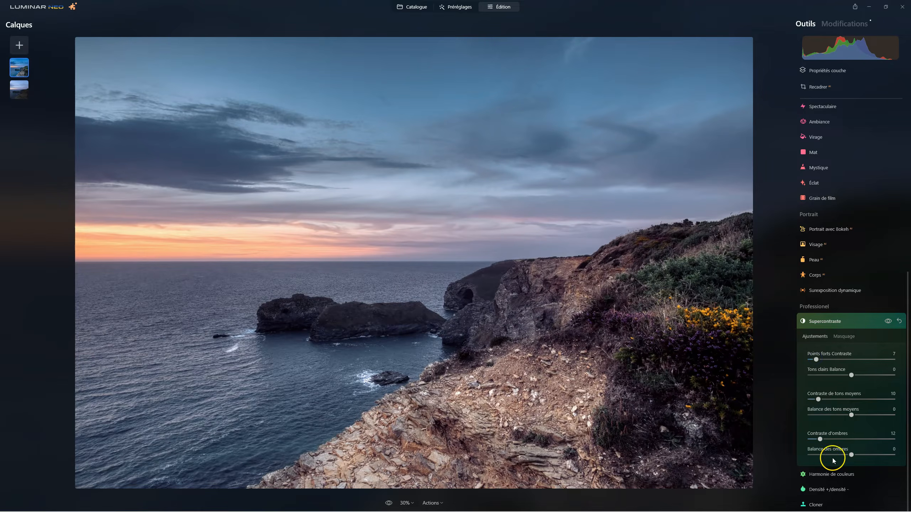
# Step: Set Balance des ombres to 13, Balance des tons moyens to 11 and Tons clairs Balance to 36, and compare before and after
pyautogui.moveTo(851, 455); pyautogui.dragTo(851, 455)
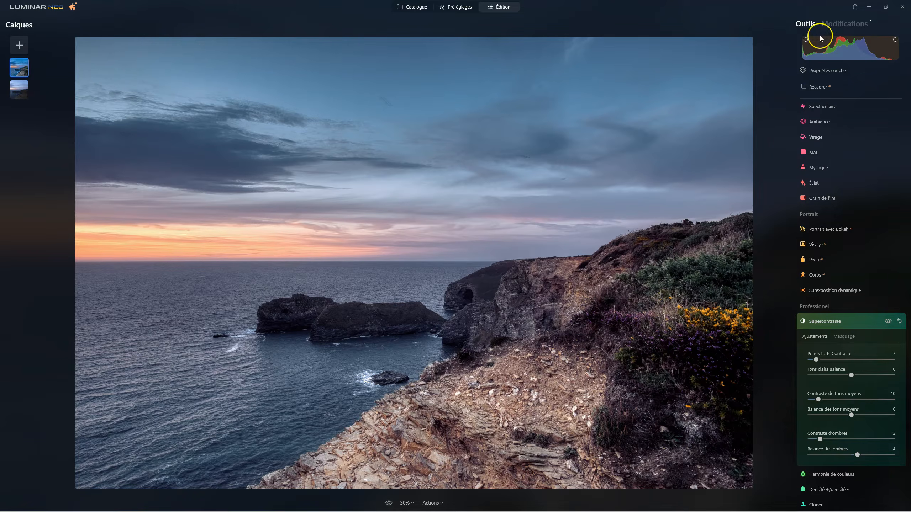
pyautogui.moveTo(853, 455)
pyautogui.mouseDown()
pyautogui.moveTo(837, 455)
pyautogui.moveTo(874, 458)
pyautogui.moveTo(863, 461)
pyautogui.mouseUp()
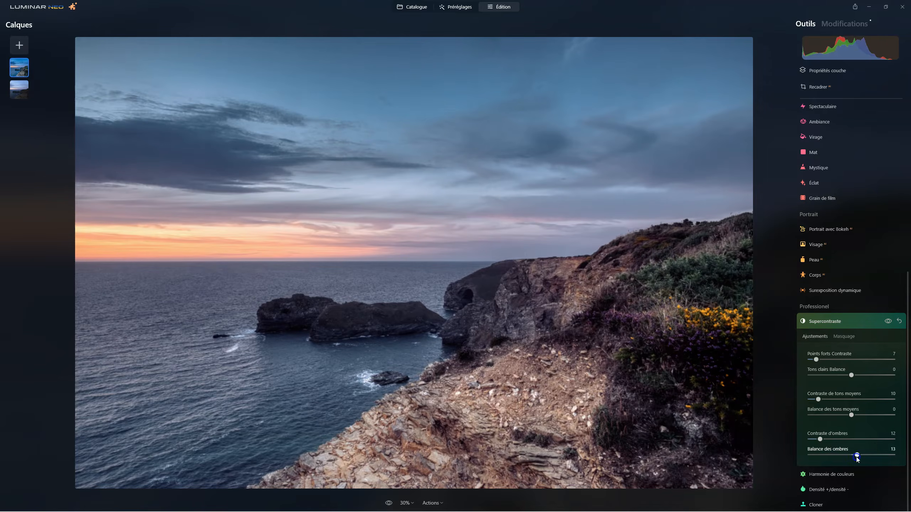
pyautogui.moveTo(850, 415); pyautogui.dragTo(858, 418)
pyautogui.moveTo(852, 376)
pyautogui.mouseDown()
pyautogui.moveTo(868, 376)
pyautogui.moveTo(840, 375)
pyautogui.moveTo(867, 377)
pyautogui.moveTo(853, 376)
pyautogui.mouseUp()
pyautogui.click(888, 321)
pyautogui.click(888, 321)
pyautogui.click(888, 322)
pyautogui.click(888, 322)
# Step: Raise Contraste d'ombres to 31, Contraste de tons moyens to 30 and Points forts Contraste to 31, compare before and after, and close Supercontraste
pyautogui.click(820, 440)
pyautogui.moveTo(818, 399); pyautogui.dragTo(836, 400)
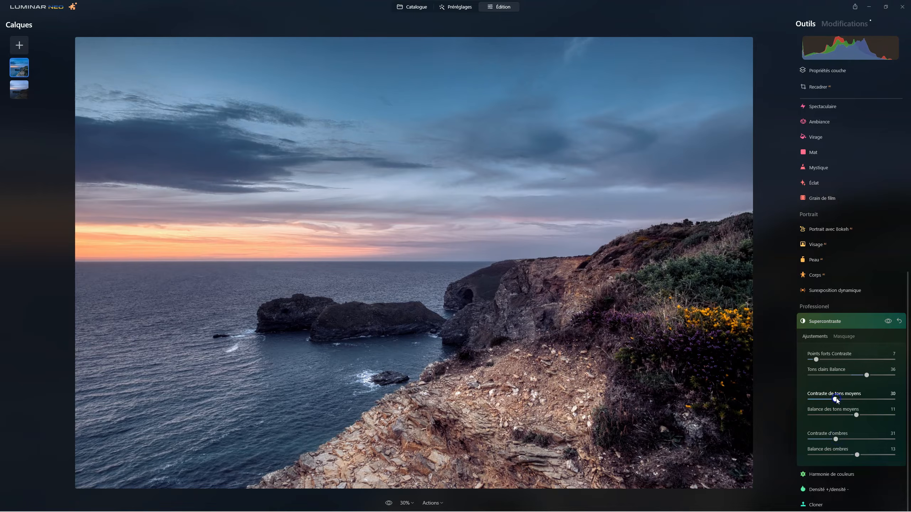
pyautogui.click(817, 360)
pyautogui.click(837, 360)
pyautogui.click(889, 322)
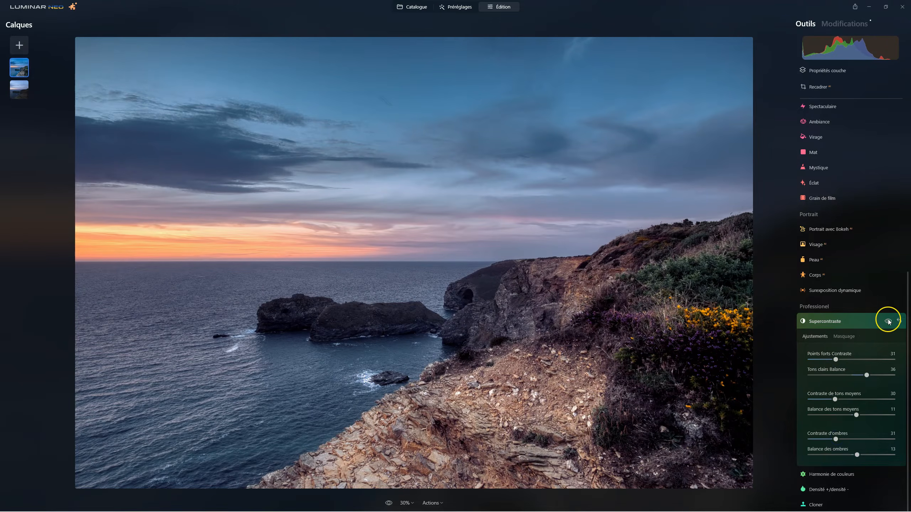
pyautogui.click(891, 323)
pyautogui.click(892, 323)
pyautogui.click(892, 322)
pyautogui.click(892, 323)
pyautogui.click(892, 323)
pyautogui.click(891, 323)
pyautogui.click(892, 322)
pyautogui.click(831, 322)
# Step: In Vignetage, choose the sunset glow above the horizon as the subject and set Quantité to -100 and Taille to 0
pyautogui.click(822, 167)
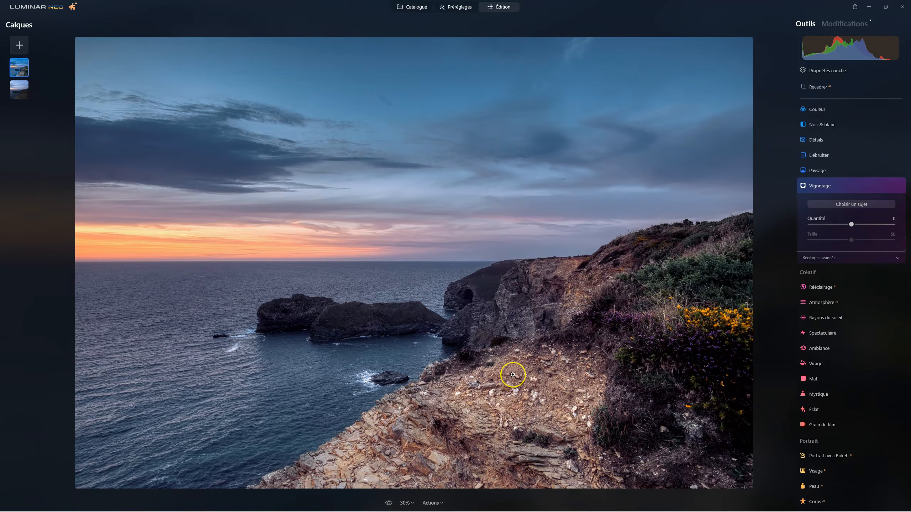
pyautogui.click(814, 207)
pyautogui.click(193, 242)
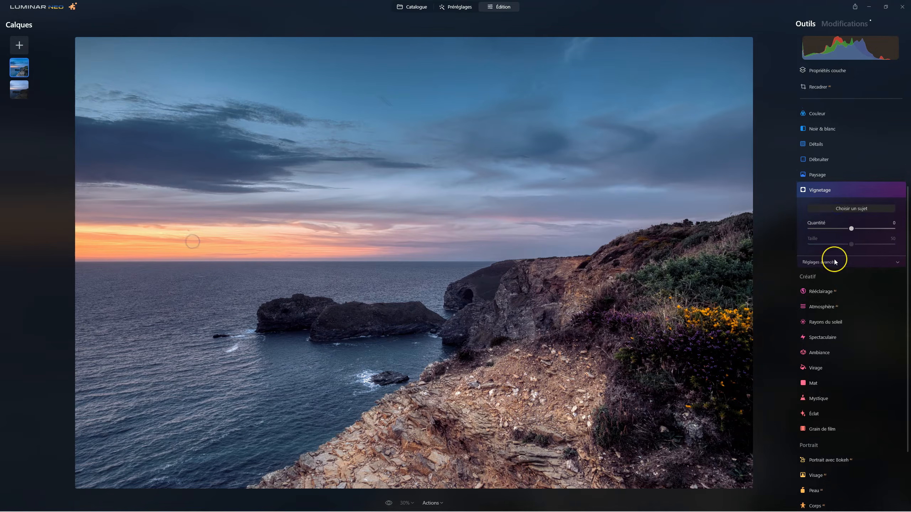
pyautogui.moveTo(851, 229); pyautogui.dragTo(809, 245)
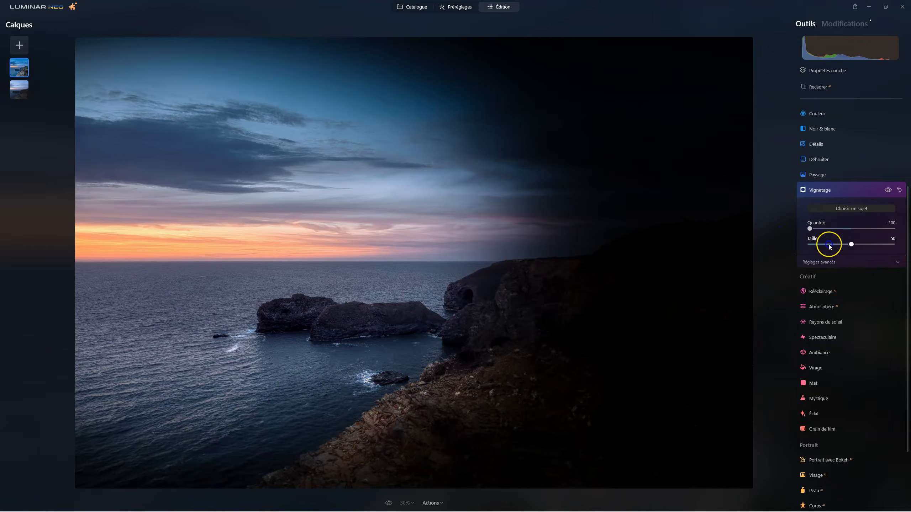
# Step: Soften the vignette with Progressivité at 100 in the advanced settings and Quantité at -55
pyautogui.click(824, 263)
pyautogui.moveTo(847, 302); pyautogui.dragTo(881, 303)
pyautogui.moveTo(810, 228); pyautogui.dragTo(828, 230)
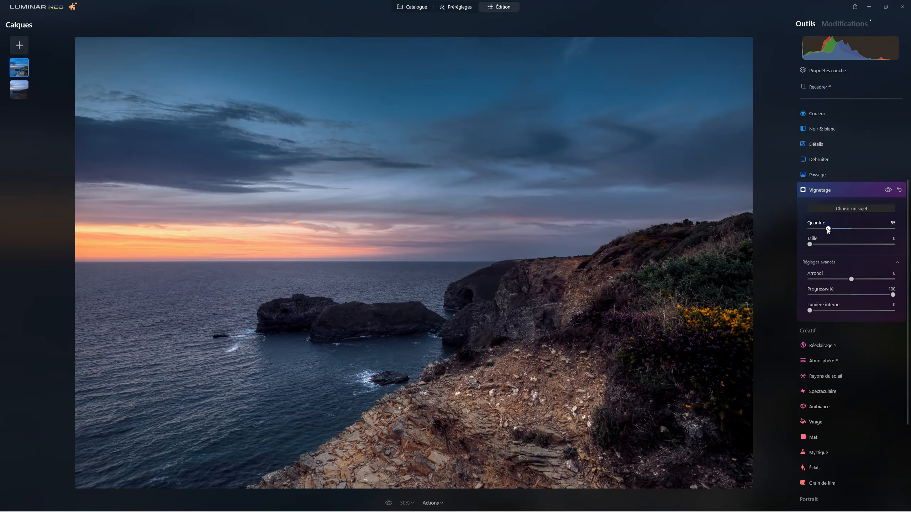
# Step: Test several centre points for the vignette, ending on the sea just below the horizon above the islet
pyautogui.click(285, 270)
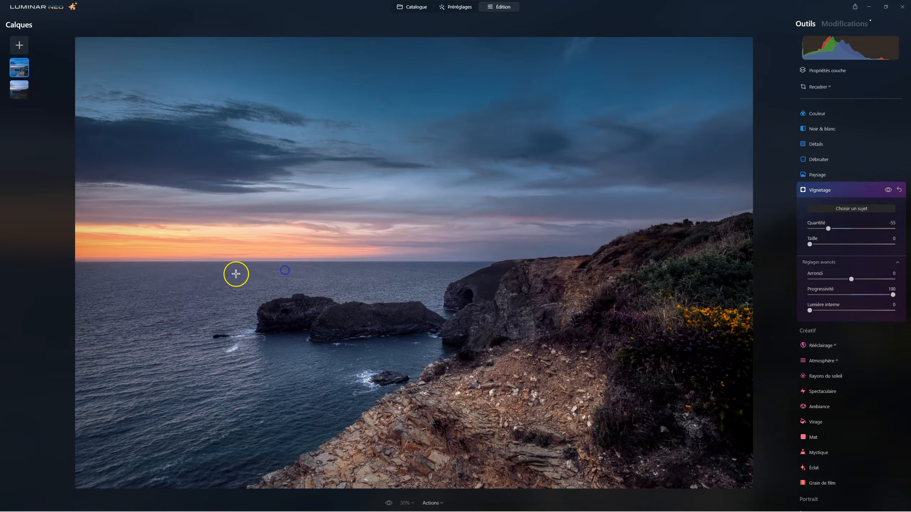
pyautogui.click(191, 293)
pyautogui.click(299, 303)
pyautogui.click(177, 267)
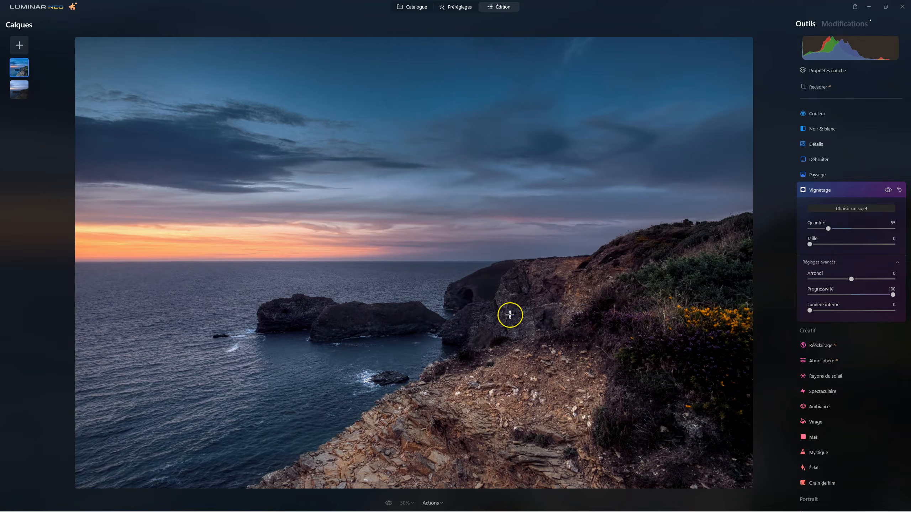
pyautogui.click(592, 339)
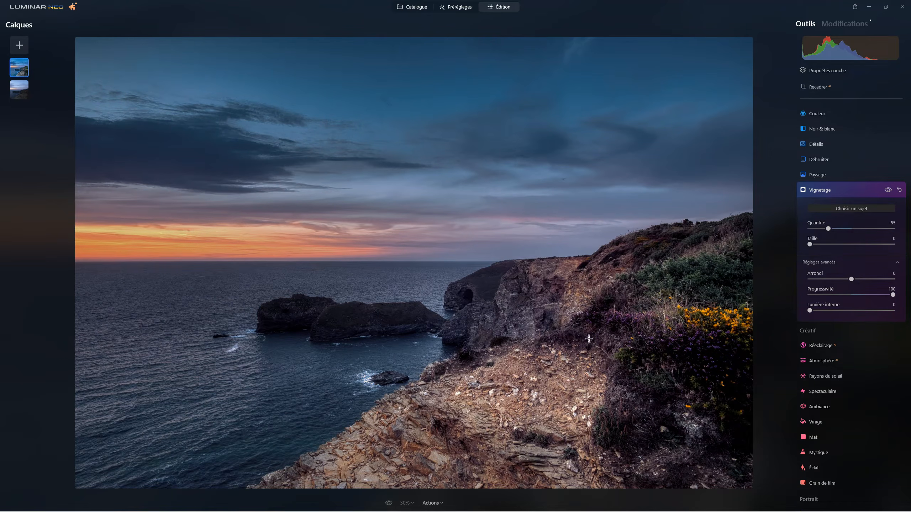
pyautogui.click(238, 247)
pyautogui.click(267, 280)
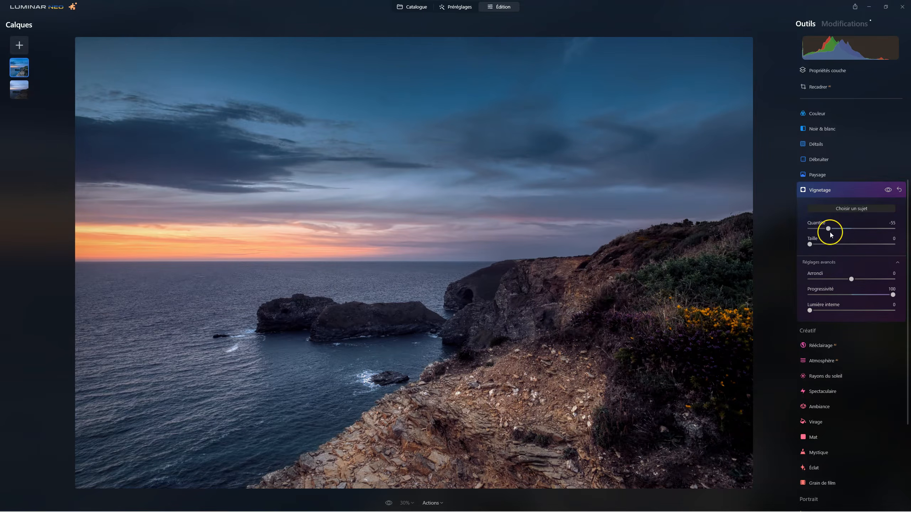
# Step: Set the vignette's Quantité to -33, compare before and after, and close Vignetage
pyautogui.moveTo(826, 228); pyautogui.dragTo(835, 230)
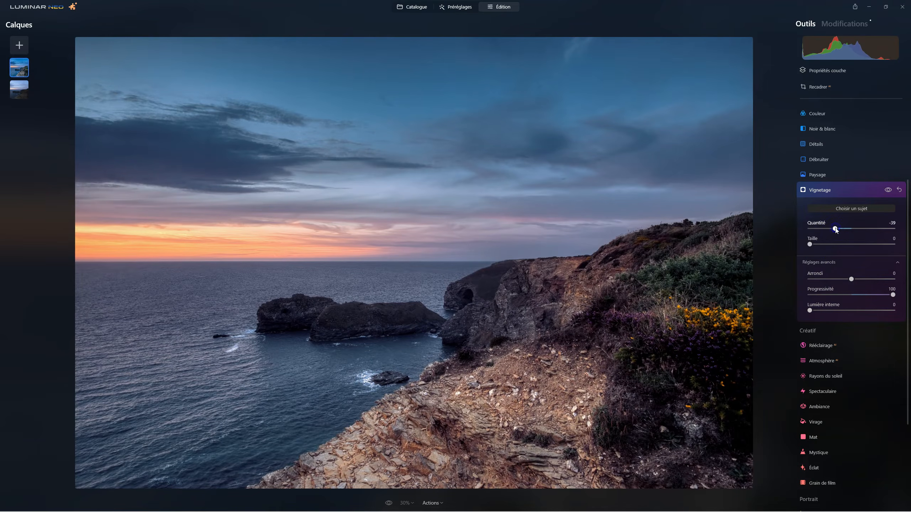
pyautogui.click(887, 190)
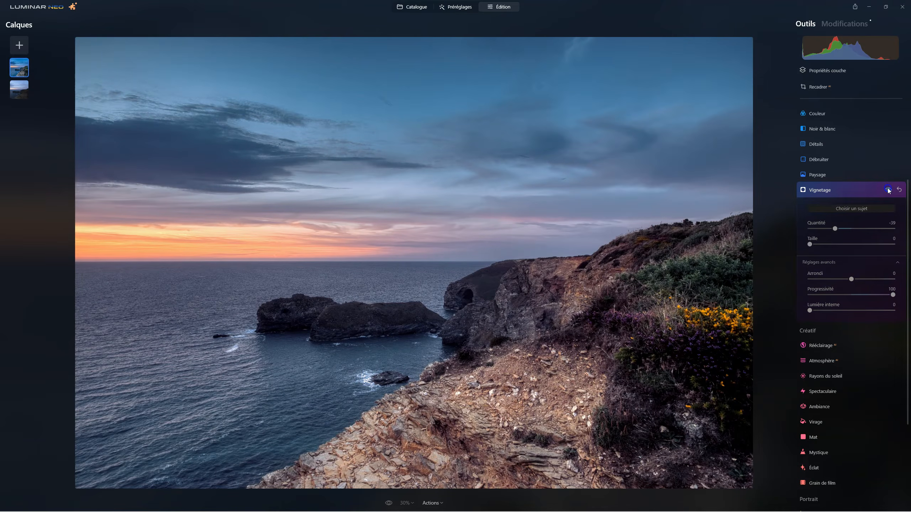
pyautogui.click(888, 189)
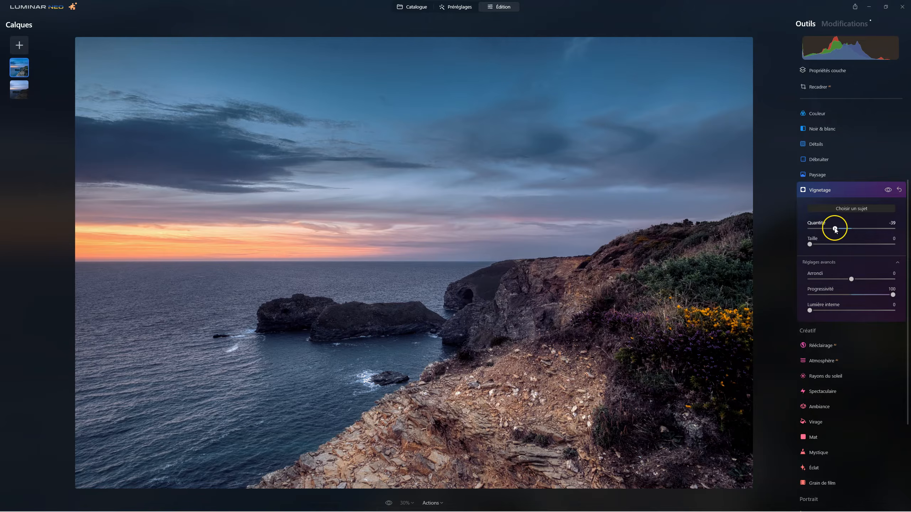
pyautogui.moveTo(836, 230); pyautogui.dragTo(837, 229)
pyautogui.click(887, 190)
pyautogui.click(887, 189)
pyautogui.click(886, 190)
pyautogui.click(886, 190)
pyautogui.click(824, 191)
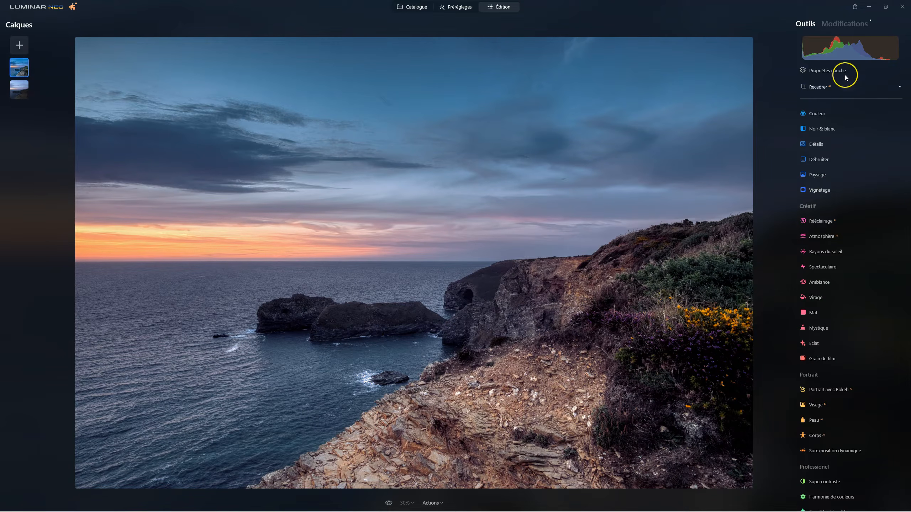
# Step: Try lowering the layer's opacity to 69 in Propriétés couche, and restore it to 100
pyautogui.click(827, 70)
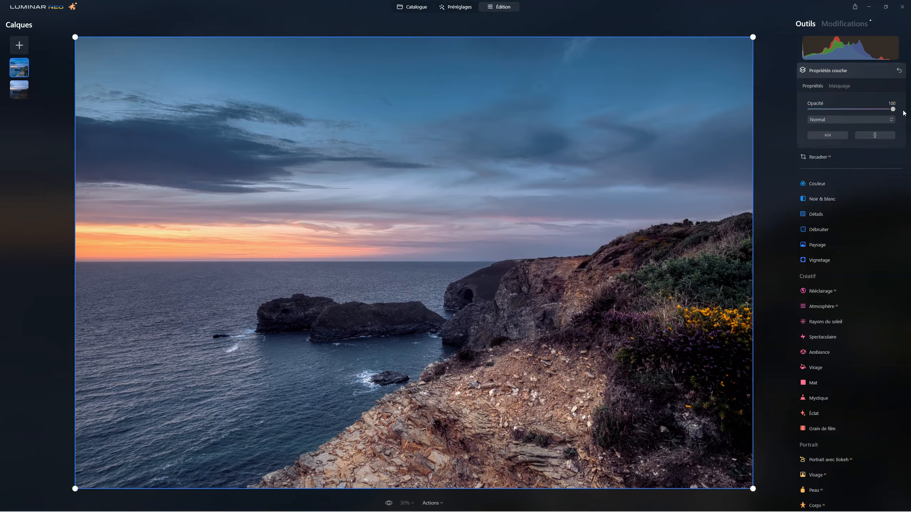
pyautogui.click(895, 109)
pyautogui.moveTo(895, 110); pyautogui.dragTo(859, 111)
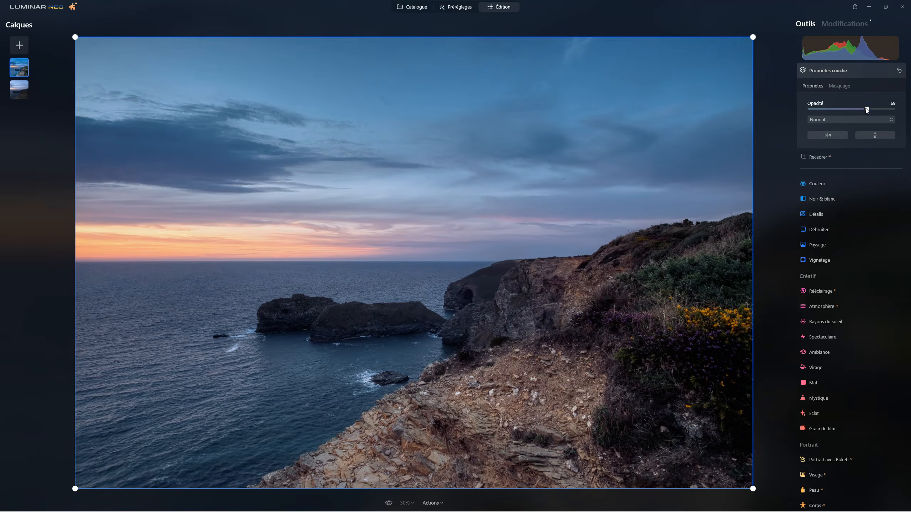
pyautogui.moveTo(867, 110); pyautogui.dragTo(910, 109)
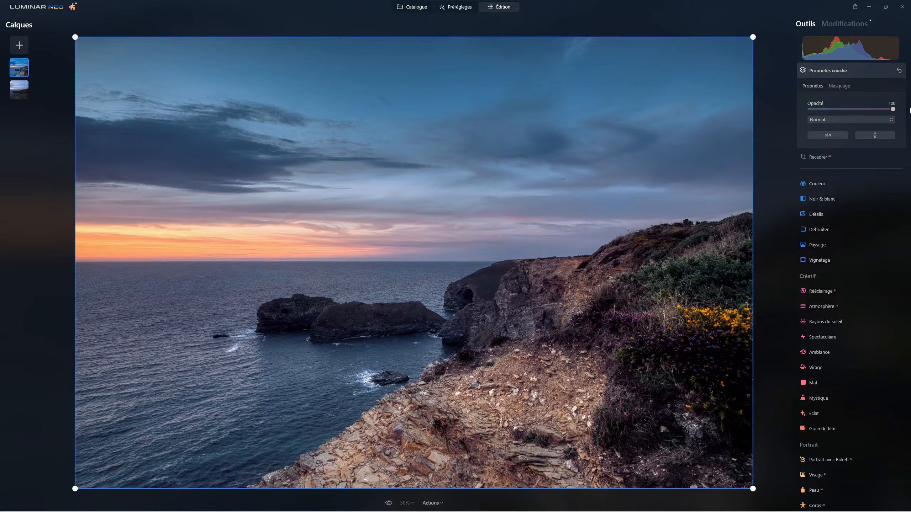
pyautogui.click(831, 74)
# Step: Reopen Vignetage from the list of applied edits, set Quantité to -54 with a before-and-after comparison, and return to the tools
pyautogui.click(844, 29)
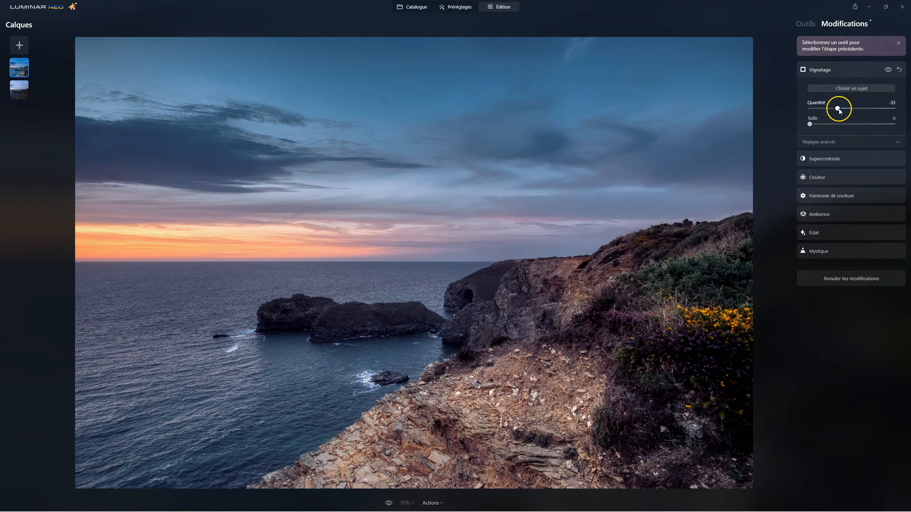
pyautogui.moveTo(838, 109); pyautogui.dragTo(712, 102)
pyautogui.moveTo(812, 114); pyautogui.dragTo(832, 109)
pyautogui.click(888, 70)
pyautogui.click(888, 70)
pyautogui.moveTo(835, 109); pyautogui.dragTo(826, 110)
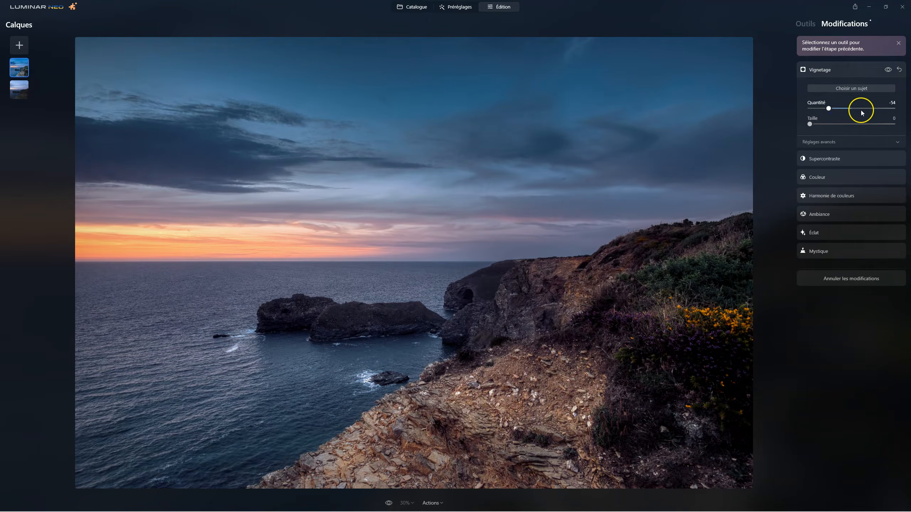
pyautogui.click(826, 71)
pyautogui.click(805, 24)
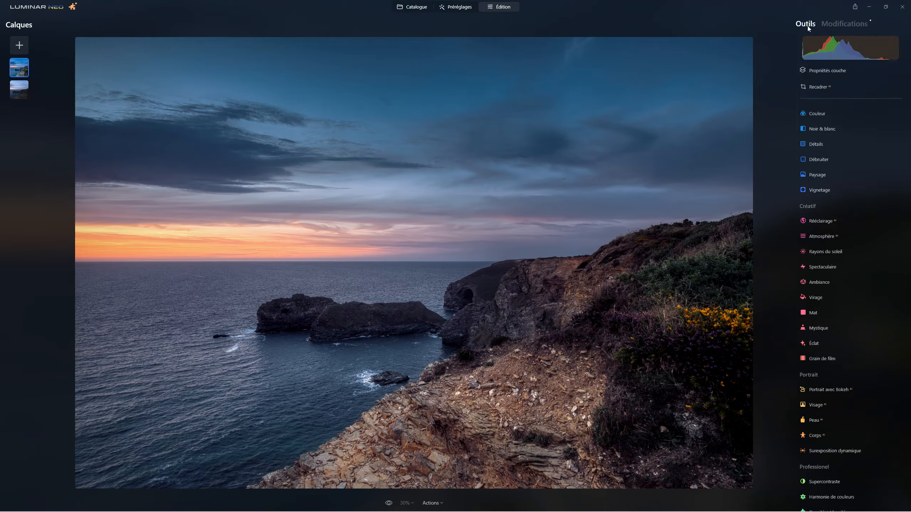
# Step: Try lowering the layer's opacity in Propriétés couche to 72 and 85, ending on 70
pyautogui.click(825, 79)
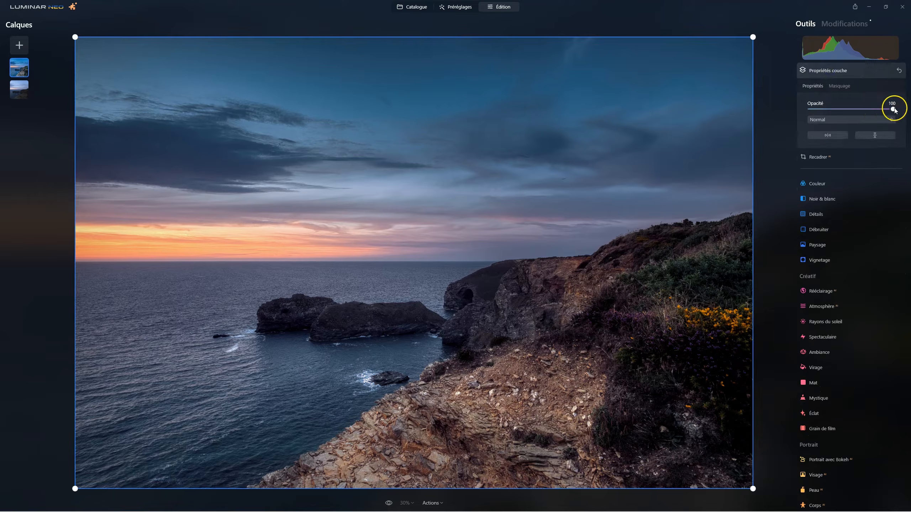
pyautogui.moveTo(891, 109); pyautogui.dragTo(867, 111)
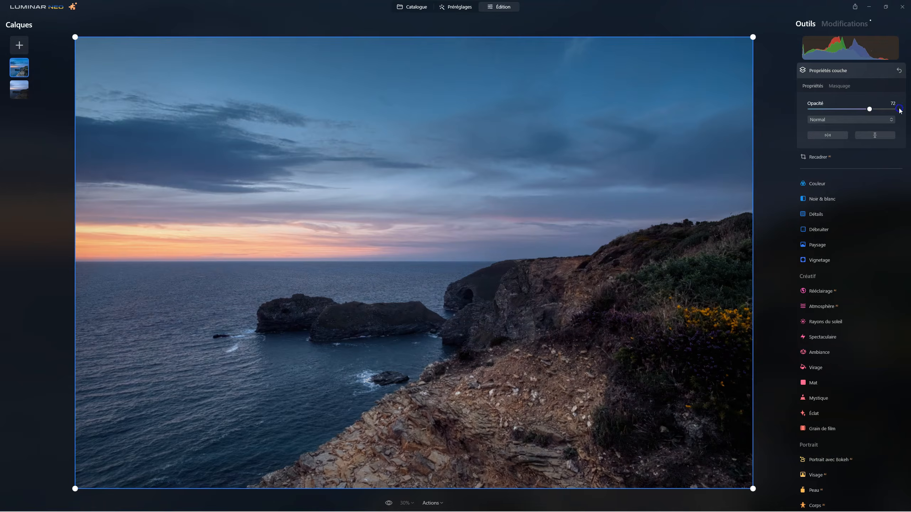
pyautogui.moveTo(900, 110); pyautogui.dragTo(909, 111)
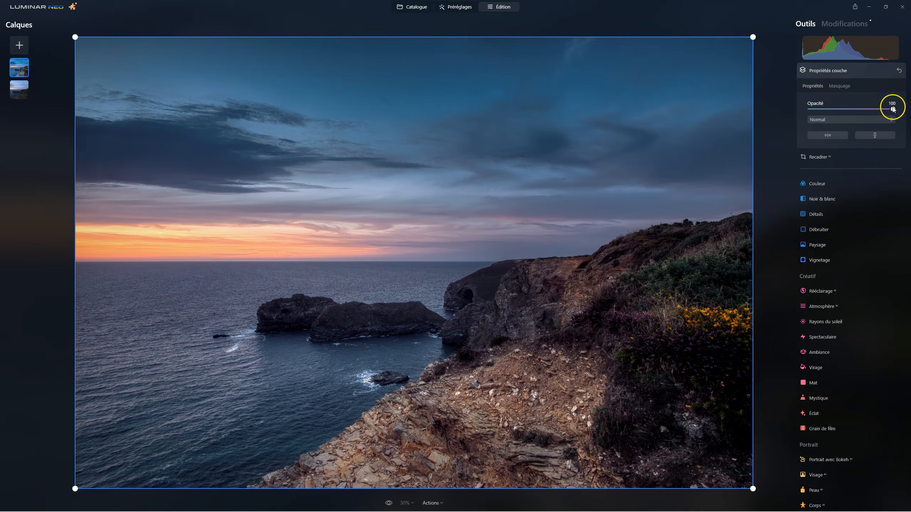
pyautogui.moveTo(893, 110); pyautogui.dragTo(878, 111)
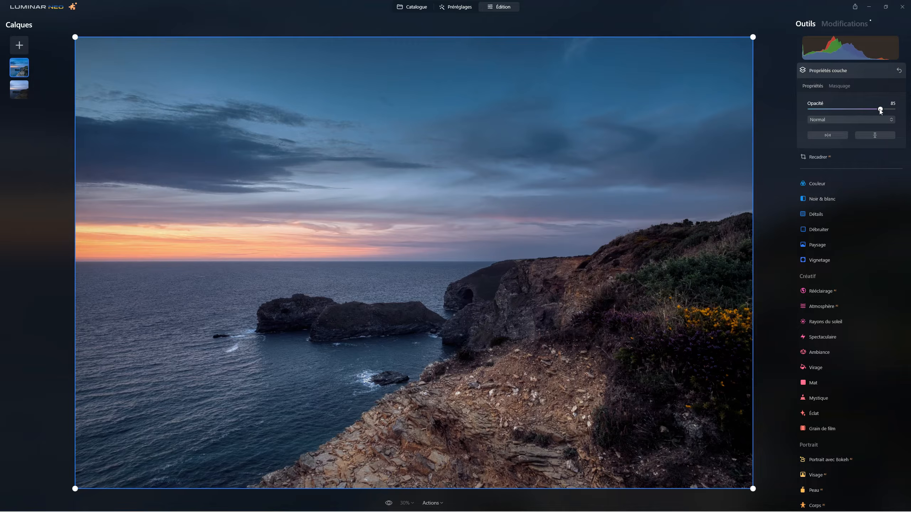
pyautogui.moveTo(898, 112); pyautogui.dragTo(865, 111)
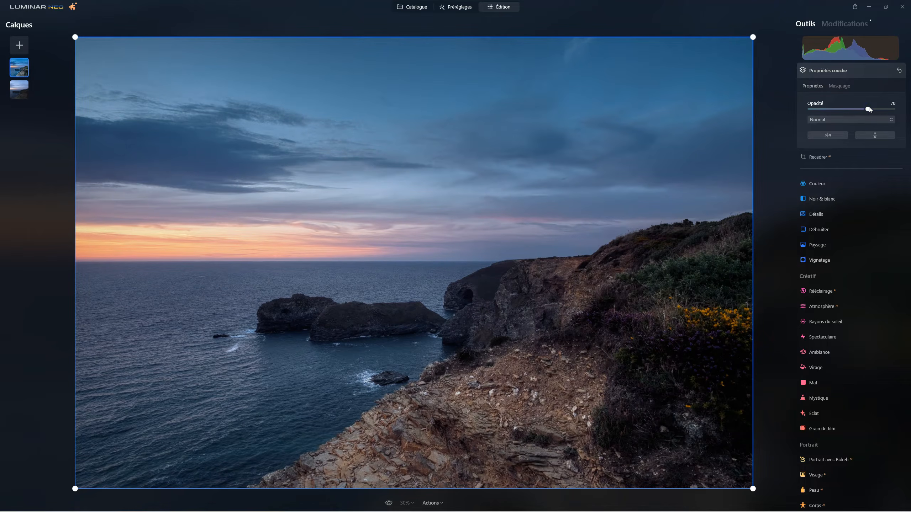
# Step: Hide the upper layer and show it again to compare it with the original, and close Propriétés couche
pyautogui.rightClick(25, 80)
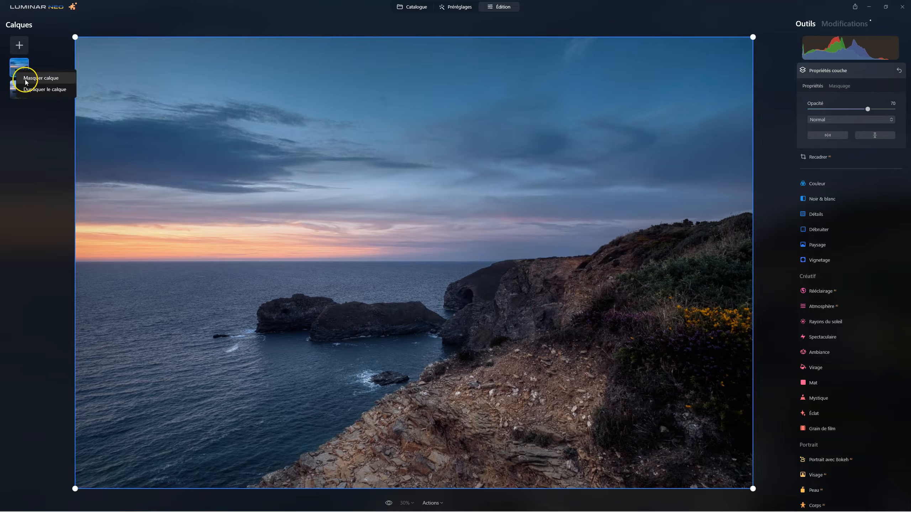
pyautogui.click(25, 79)
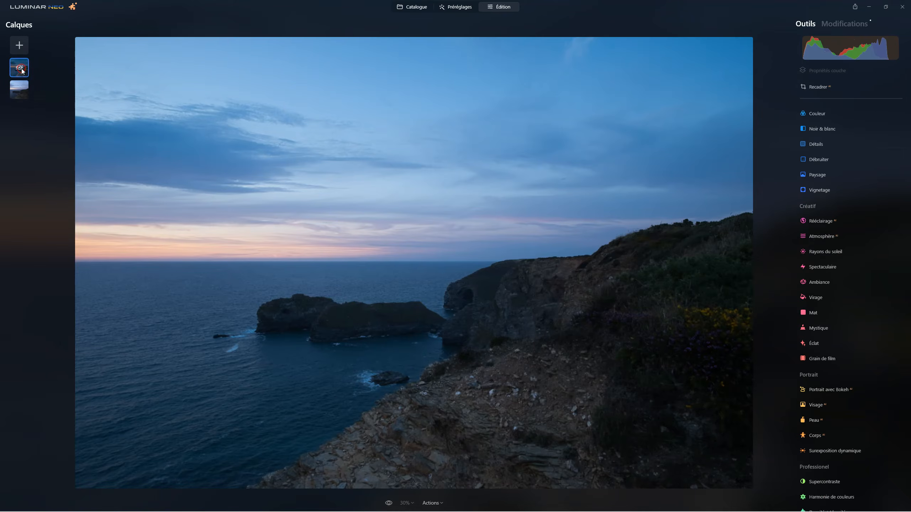
pyautogui.rightClick(29, 77)
pyautogui.click(30, 77)
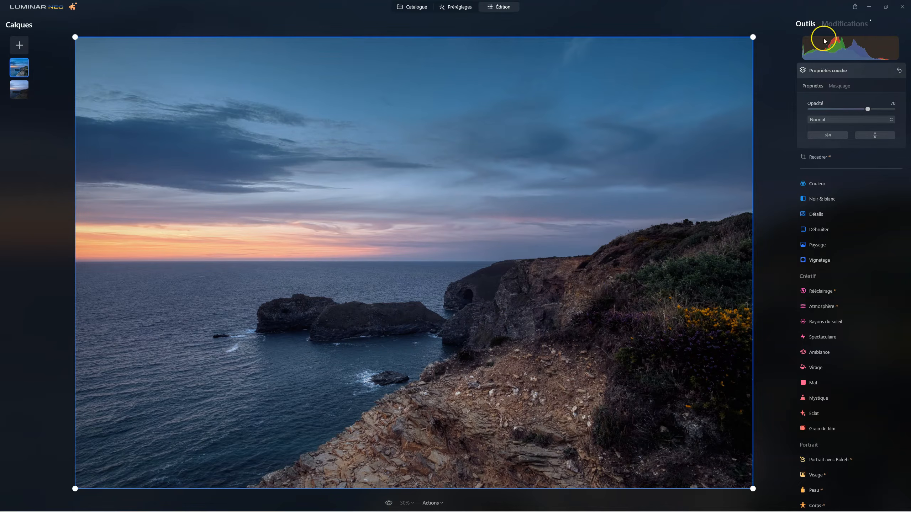
pyautogui.click(826, 72)
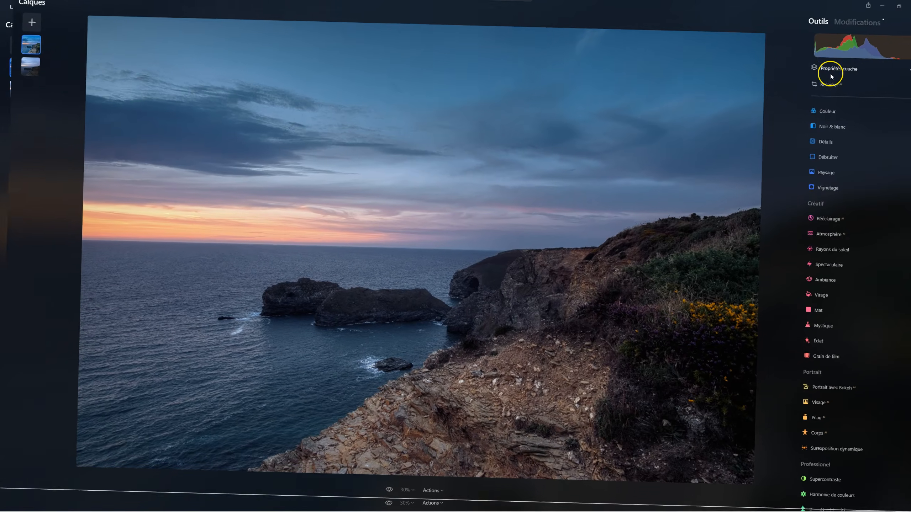
# Step: Restore the layer's opacity to 100 and reset the applied vignette's Quantité to its default
pyautogui.click(831, 75)
pyautogui.moveTo(869, 109); pyautogui.dragTo(910, 107)
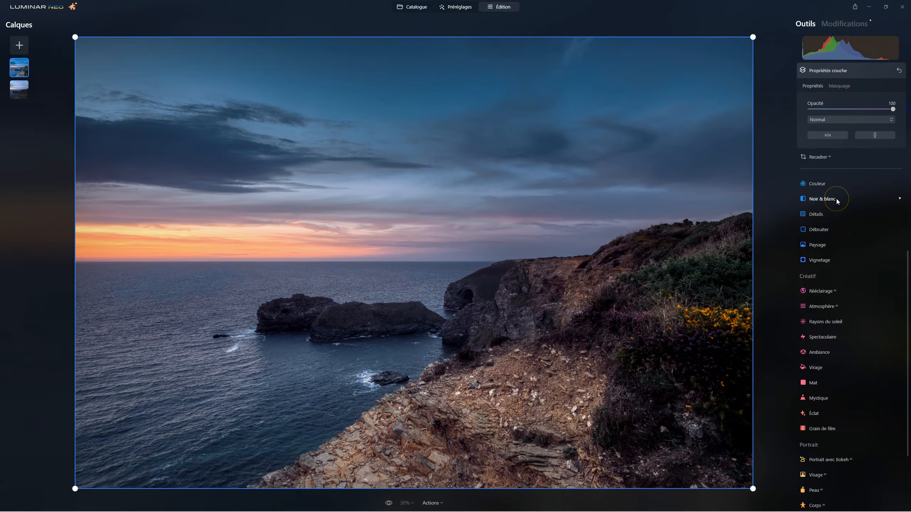
pyautogui.click(839, 24)
pyautogui.moveTo(851, 108); pyautogui.dragTo(830, 112)
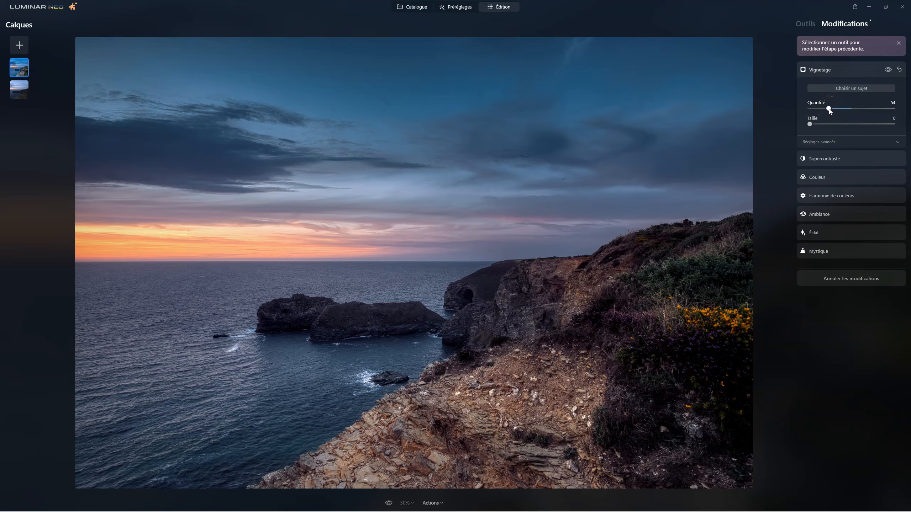
pyautogui.doubleClick(829, 112)
# Step: Darken the foreground rocks and the lower slope with the Densité +/densité - brush set to Obscurcir at size 40
pyautogui.click(809, 24)
pyautogui.scroll(-1, 868, 409)
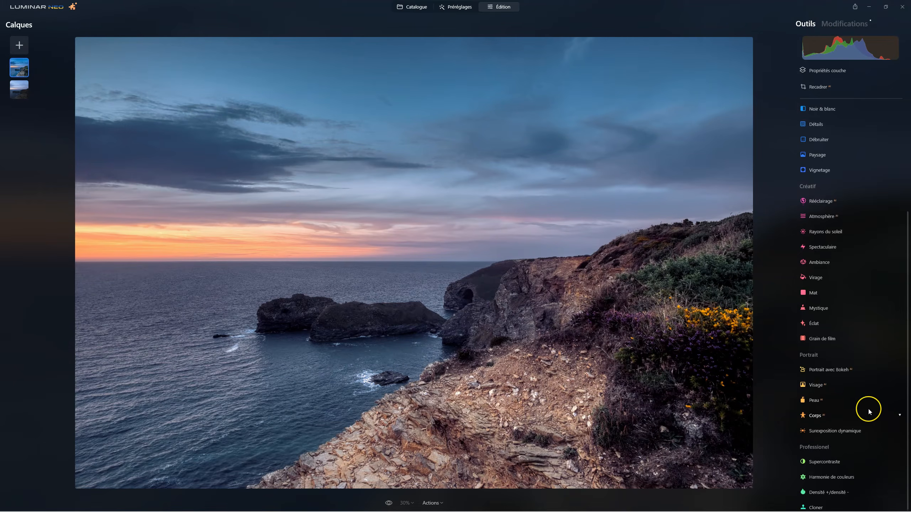
pyautogui.click(828, 489)
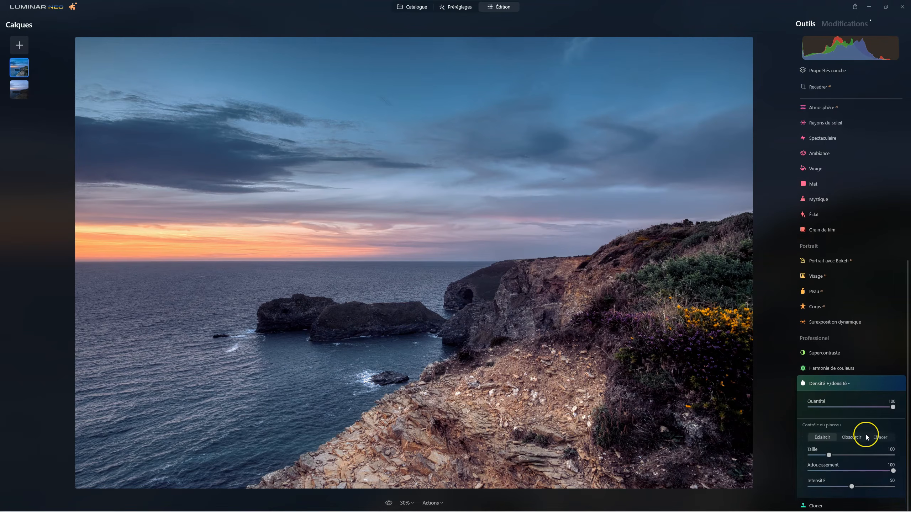
pyautogui.click(851, 436)
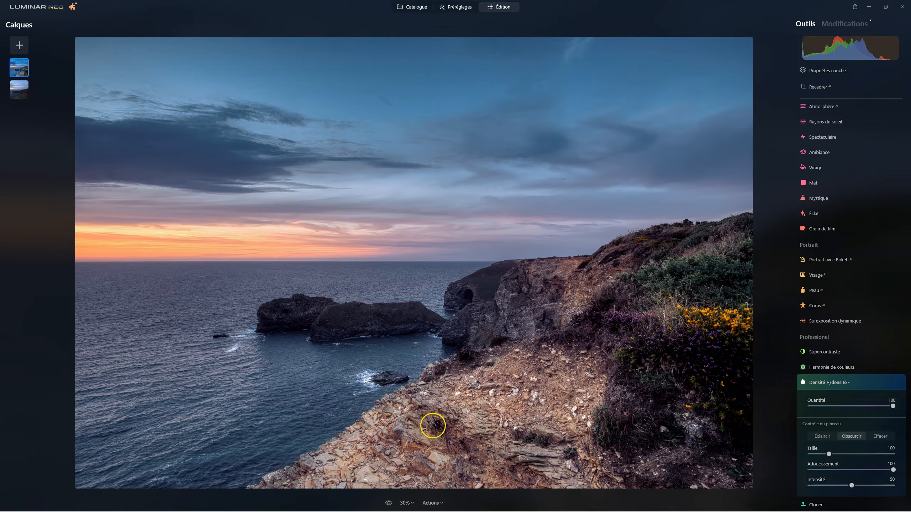
pyautogui.scroll(-6, 406, 424)
pyautogui.moveTo(442, 455)
pyautogui.mouseDown()
pyautogui.moveTo(401, 443)
pyautogui.moveTo(385, 423)
pyautogui.moveTo(406, 455)
pyautogui.moveTo(467, 466)
pyautogui.moveTo(482, 410)
pyautogui.moveTo(435, 400)
pyautogui.moveTo(393, 411)
pyautogui.moveTo(394, 428)
pyautogui.mouseUp()
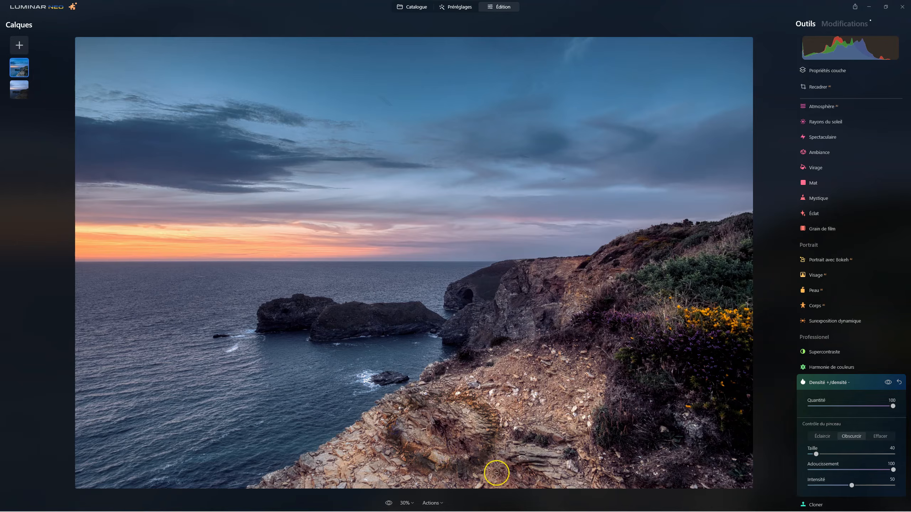
pyautogui.moveTo(507, 459)
pyautogui.mouseDown()
pyautogui.moveTo(535, 476)
pyautogui.moveTo(500, 455)
pyautogui.moveTo(517, 424)
pyautogui.moveTo(556, 429)
pyautogui.moveTo(579, 453)
pyautogui.moveTo(592, 493)
pyautogui.mouseUp()
pyautogui.moveTo(496, 349)
pyautogui.mouseDown()
pyautogui.moveTo(502, 358)
pyautogui.moveTo(535, 350)
pyautogui.moveTo(605, 360)
pyautogui.moveTo(592, 441)
pyautogui.moveTo(626, 492)
pyautogui.mouseUp()
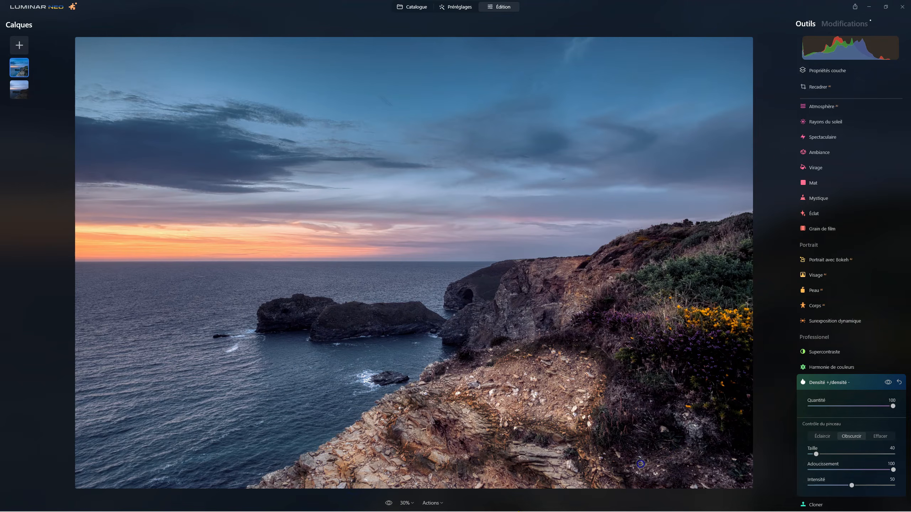
pyautogui.moveTo(709, 446); pyautogui.dragTo(662, 484)
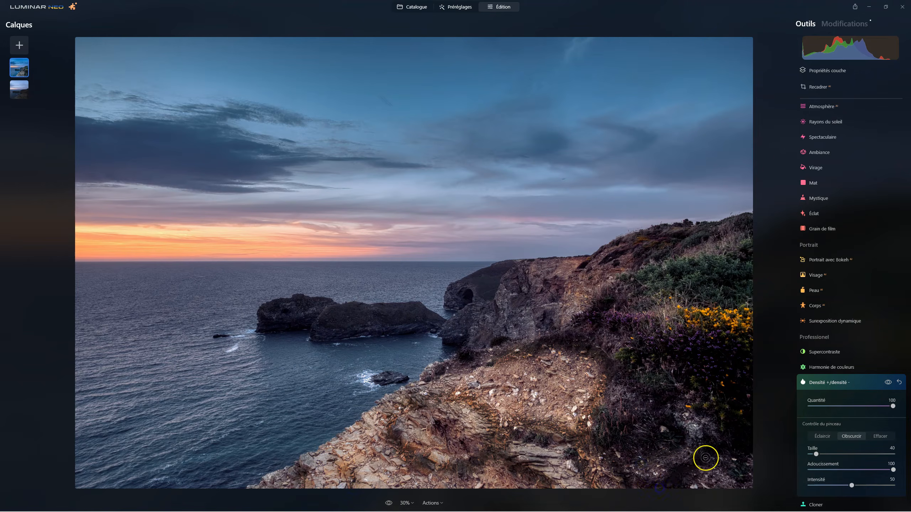
# Step: Darken the shadowed cliff face, its base and the edge of the vegetation with the Obscurcir brush
pyautogui.moveTo(512, 250)
pyautogui.mouseDown()
pyautogui.moveTo(531, 277)
pyautogui.moveTo(571, 305)
pyautogui.moveTo(564, 286)
pyautogui.moveTo(562, 306)
pyautogui.moveTo(556, 283)
pyautogui.moveTo(537, 285)
pyautogui.moveTo(542, 310)
pyautogui.moveTo(523, 328)
pyautogui.moveTo(498, 307)
pyautogui.moveTo(508, 336)
pyautogui.moveTo(553, 335)
pyautogui.moveTo(527, 335)
pyautogui.moveTo(534, 310)
pyautogui.moveTo(538, 336)
pyautogui.moveTo(591, 291)
pyautogui.mouseUp()
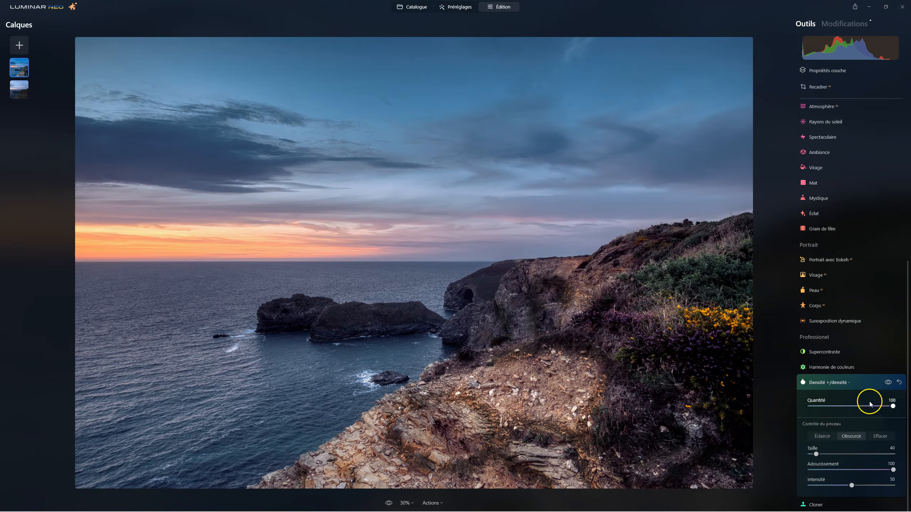
pyautogui.moveTo(575, 316)
pyautogui.mouseDown()
pyautogui.moveTo(613, 285)
pyautogui.moveTo(674, 259)
pyautogui.mouseUp()
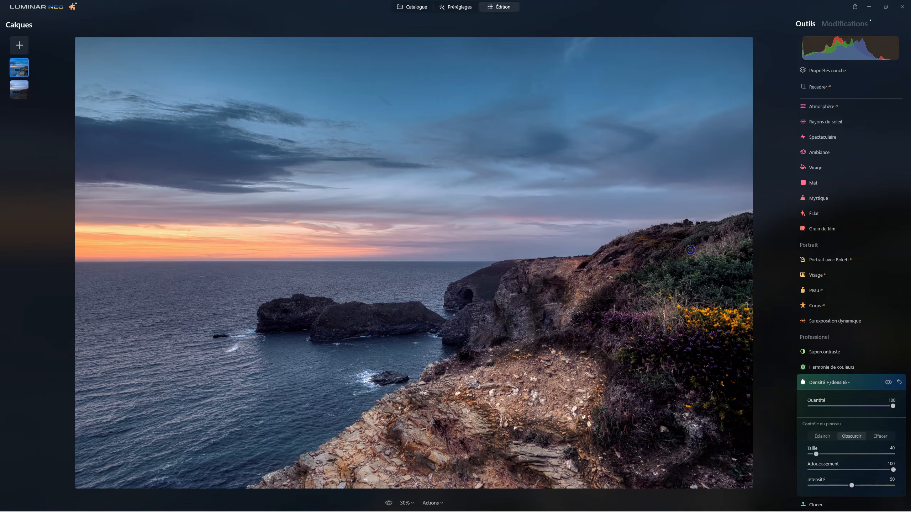
pyautogui.moveTo(575, 286); pyautogui.dragTo(569, 326)
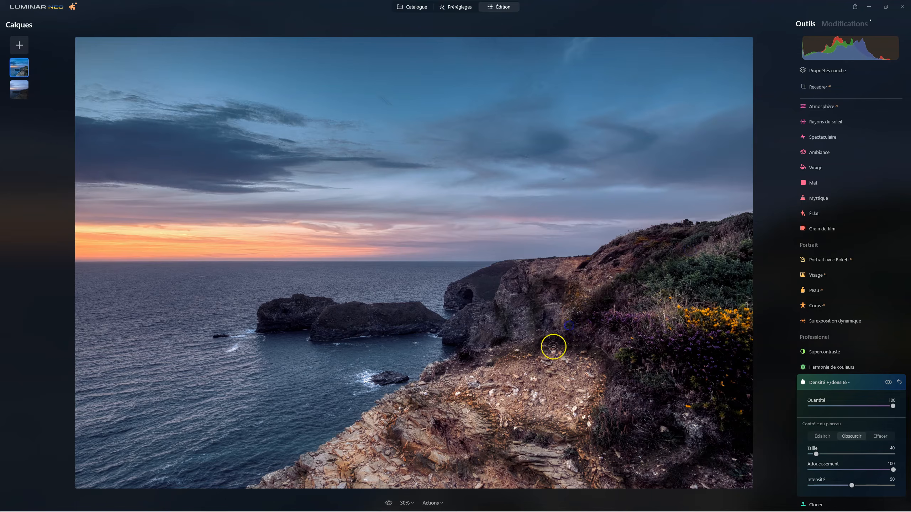
pyautogui.moveTo(481, 311); pyautogui.dragTo(465, 335)
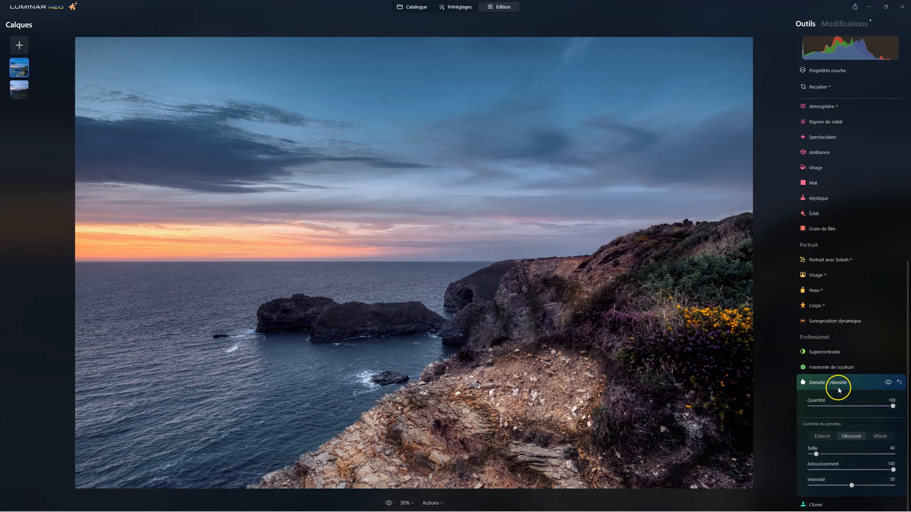
# Step: Lighten the central foreground rocks with the Éclaircir brush at size 100, and the clifftop at size 28
pyautogui.click(823, 437)
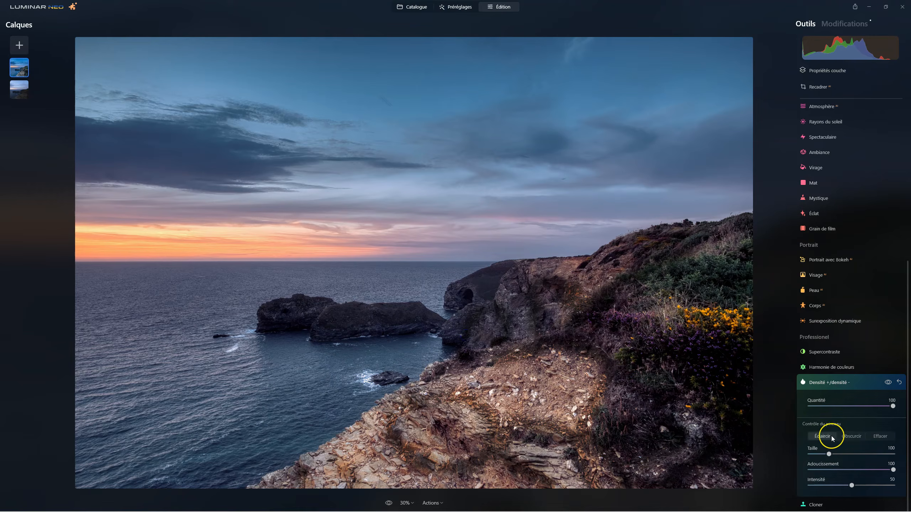
pyautogui.moveTo(539, 393); pyautogui.dragTo(533, 382)
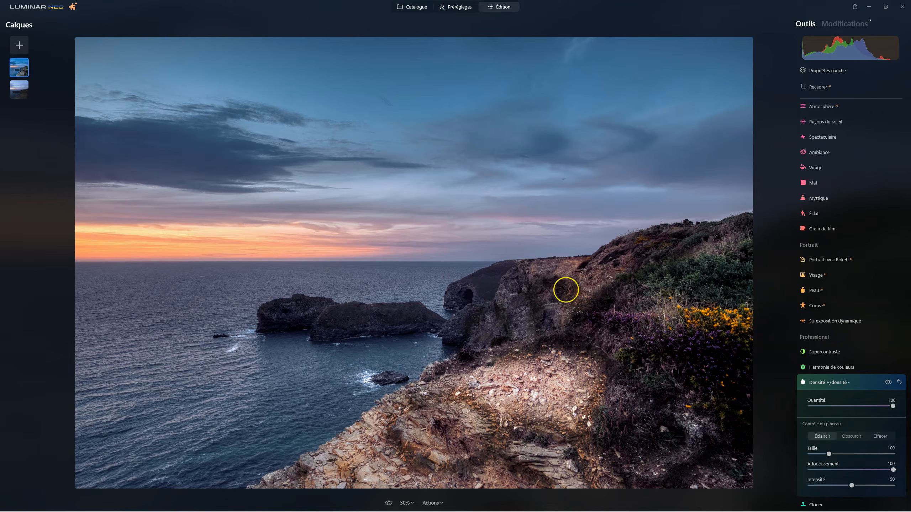
pyautogui.scroll(-5, 566, 276)
pyautogui.moveTo(545, 267)
pyautogui.mouseDown()
pyautogui.moveTo(574, 268)
pyautogui.moveTo(538, 269)
pyautogui.moveTo(594, 280)
pyautogui.moveTo(605, 255)
pyautogui.moveTo(585, 276)
pyautogui.mouseUp()
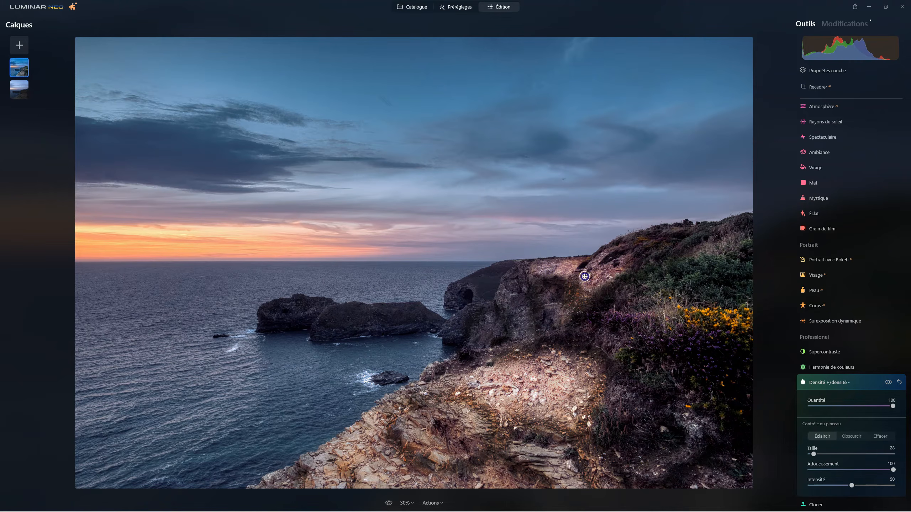
# Step: Lighten the slope below the bushes and the pale rock slabs in the foreground with the Éclaircir brush at size 40
pyautogui.scroll(2, 687, 423)
pyautogui.moveTo(688, 422)
pyautogui.mouseDown()
pyautogui.moveTo(690, 454)
pyautogui.moveTo(659, 474)
pyautogui.moveTo(588, 463)
pyautogui.mouseUp()
pyautogui.moveTo(530, 454); pyautogui.dragTo(576, 492)
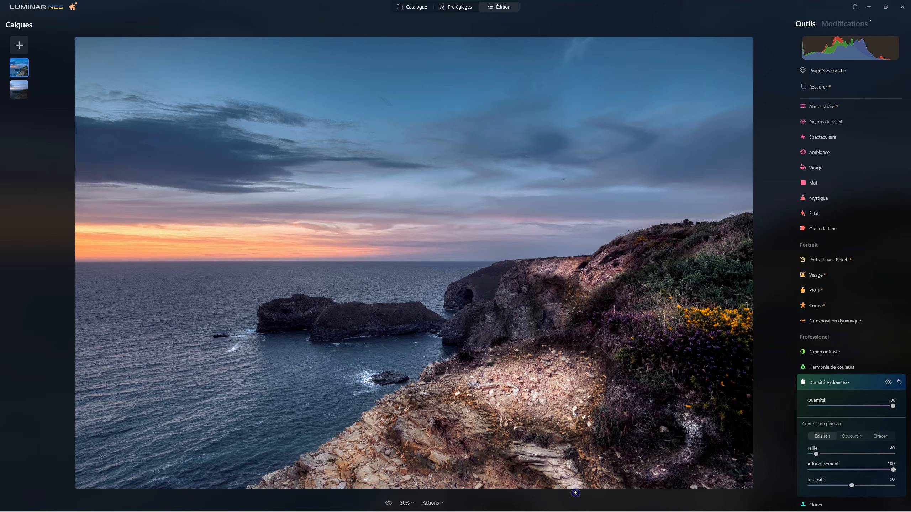
pyautogui.moveTo(411, 428)
pyautogui.mouseDown()
pyautogui.moveTo(443, 454)
pyautogui.moveTo(456, 413)
pyautogui.moveTo(475, 429)
pyautogui.moveTo(450, 457)
pyautogui.moveTo(426, 453)
pyautogui.moveTo(436, 414)
pyautogui.mouseUp()
pyautogui.moveTo(390, 468)
pyautogui.mouseDown()
pyautogui.moveTo(405, 484)
pyautogui.moveTo(399, 492)
pyautogui.moveTo(371, 490)
pyautogui.moveTo(385, 471)
pyautogui.moveTo(373, 463)
pyautogui.moveTo(386, 485)
pyautogui.mouseUp()
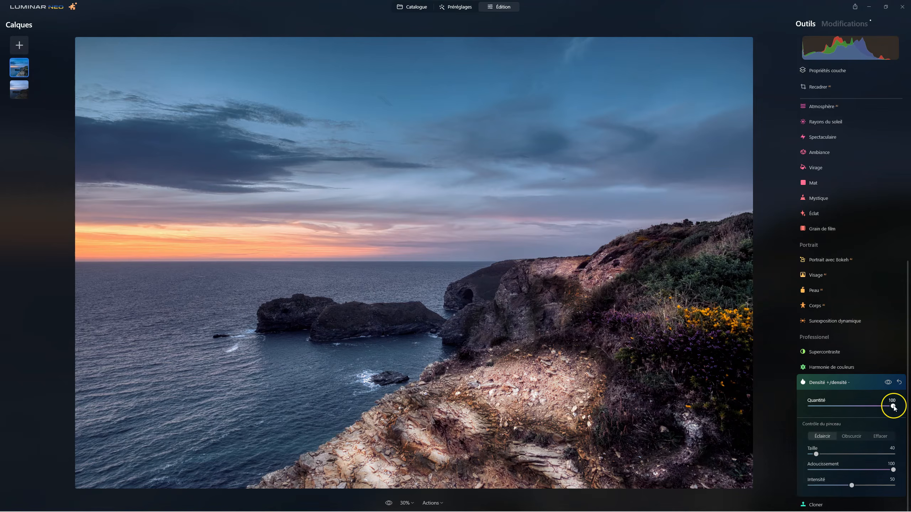
# Step: Set the Quantité of Densité +/densité - to 30 after trying 0 and 22, comparing before and after repeatedly
pyautogui.moveTo(889, 407); pyautogui.dragTo(776, 400)
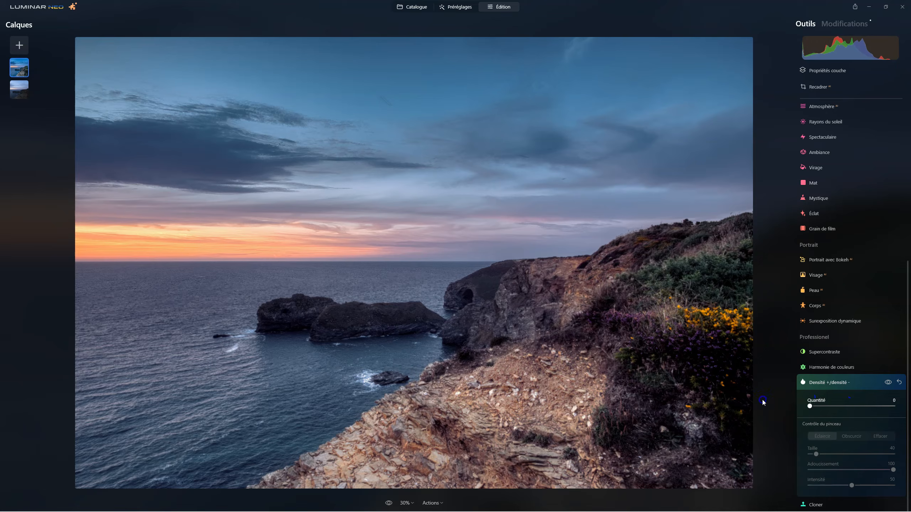
pyautogui.moveTo(810, 408); pyautogui.dragTo(823, 408)
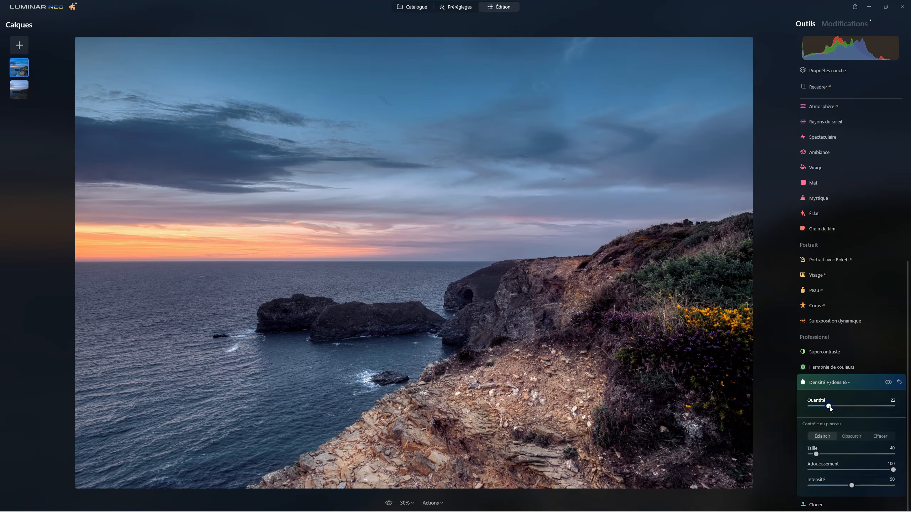
pyautogui.click(889, 383)
pyautogui.click(889, 383)
pyautogui.click(889, 383)
pyautogui.click(888, 383)
pyautogui.click(890, 384)
pyautogui.click(889, 383)
pyautogui.click(889, 383)
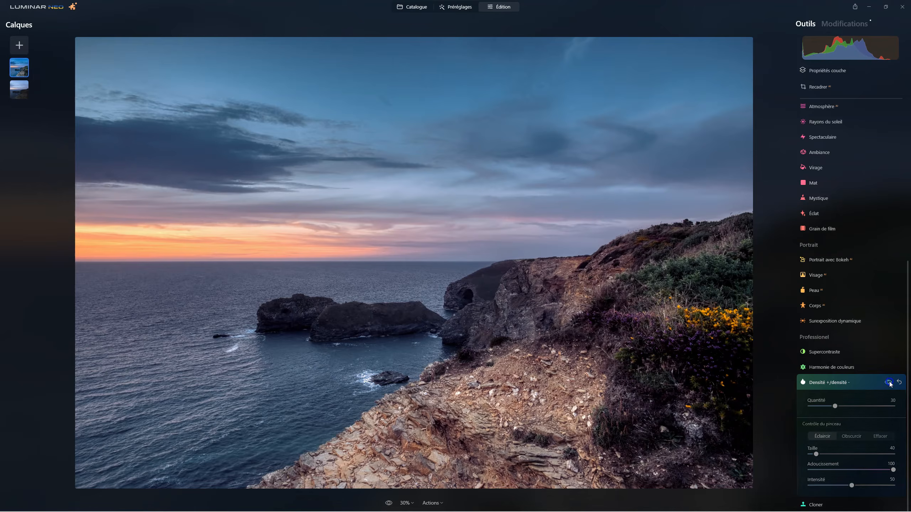
pyautogui.click(889, 383)
pyautogui.click(889, 382)
pyautogui.click(889, 383)
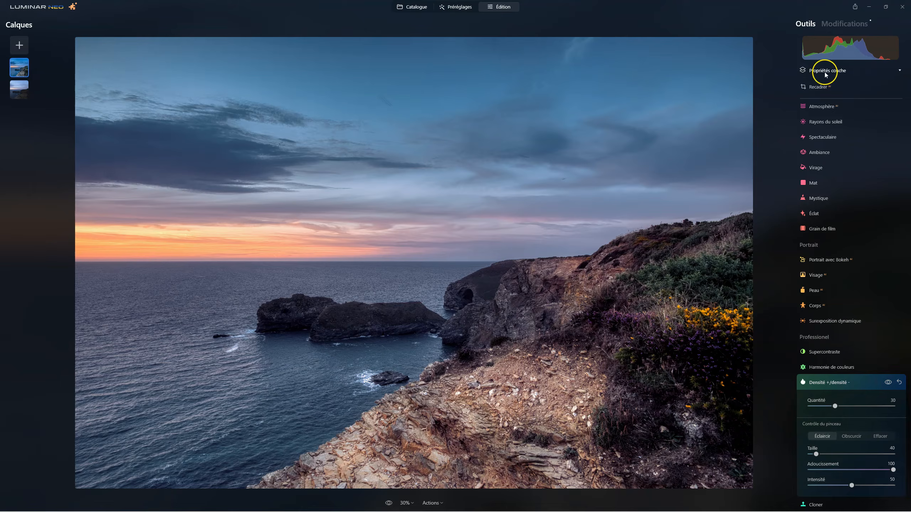
# Step: Reopen Vignetage from the applied edits, set its Quantité to -42, open Densité +/densité -, and return to the tools
pyautogui.click(835, 24)
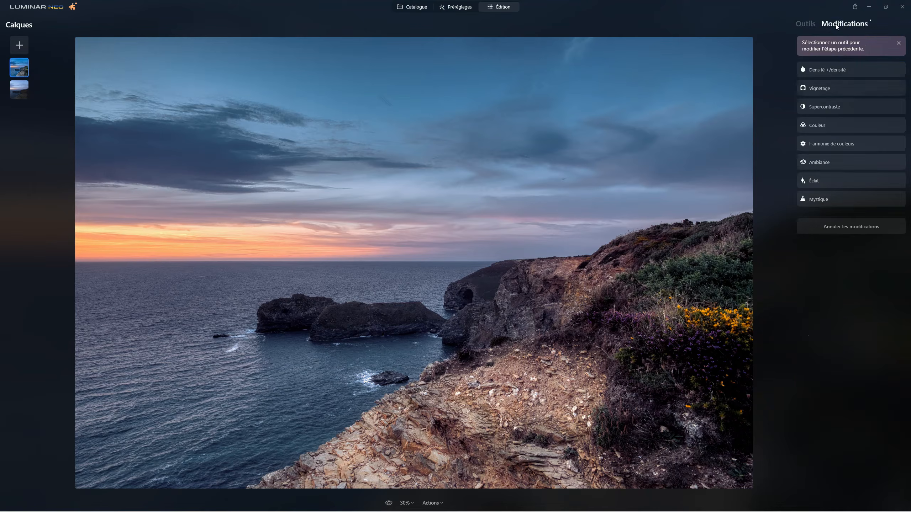
pyautogui.click(821, 194)
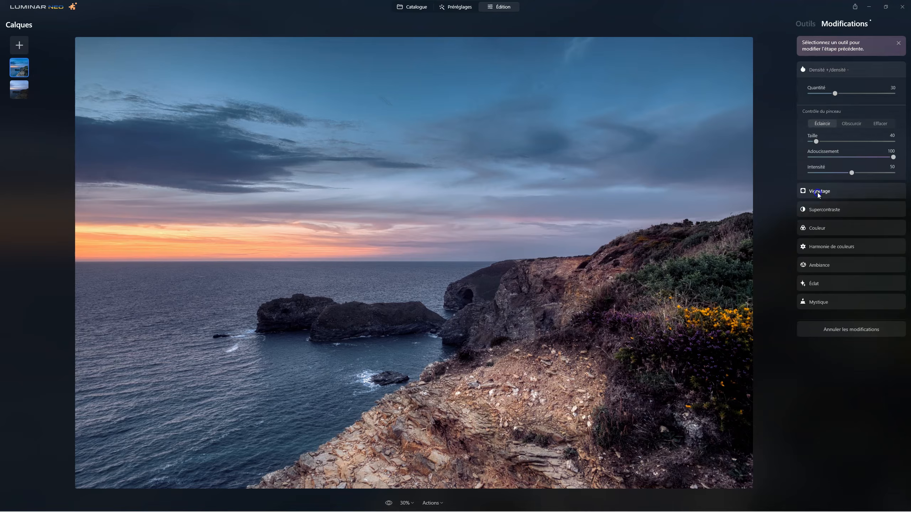
pyautogui.moveTo(841, 128)
pyautogui.mouseDown()
pyautogui.moveTo(822, 127)
pyautogui.moveTo(834, 130)
pyautogui.mouseUp()
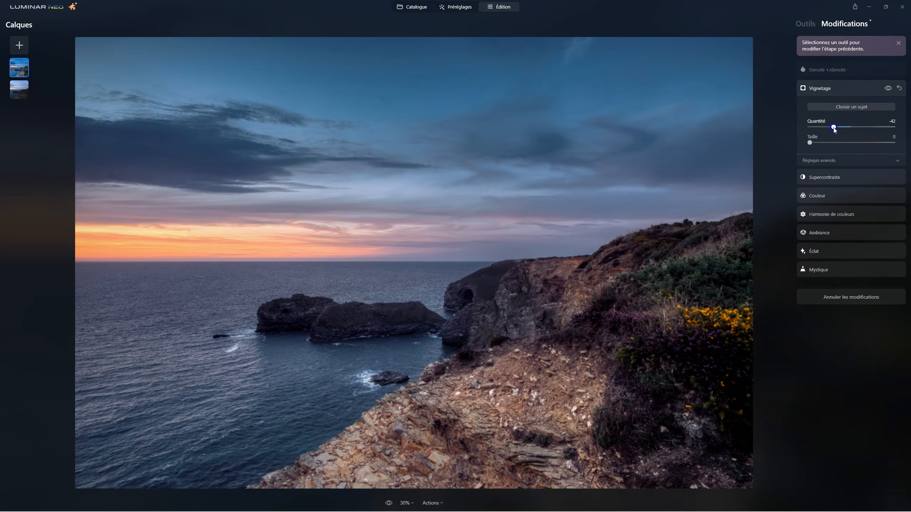
pyautogui.click(827, 70)
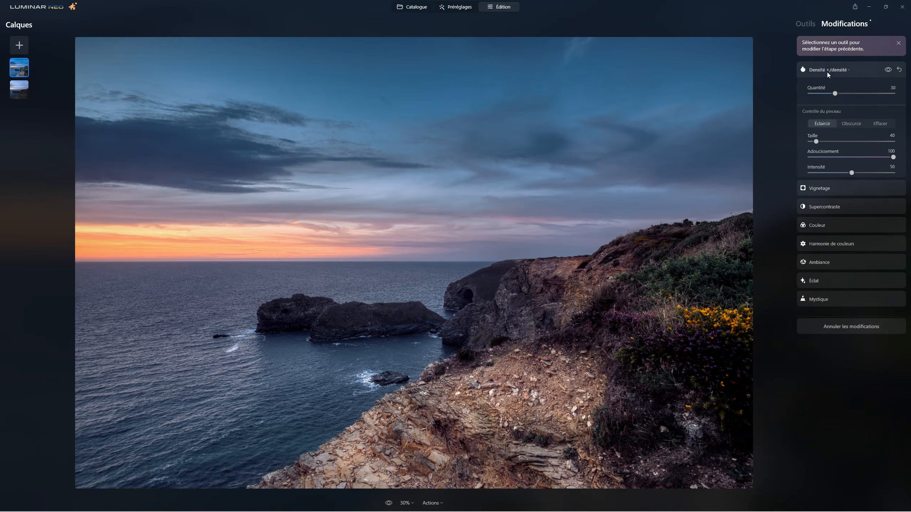
pyautogui.click(805, 24)
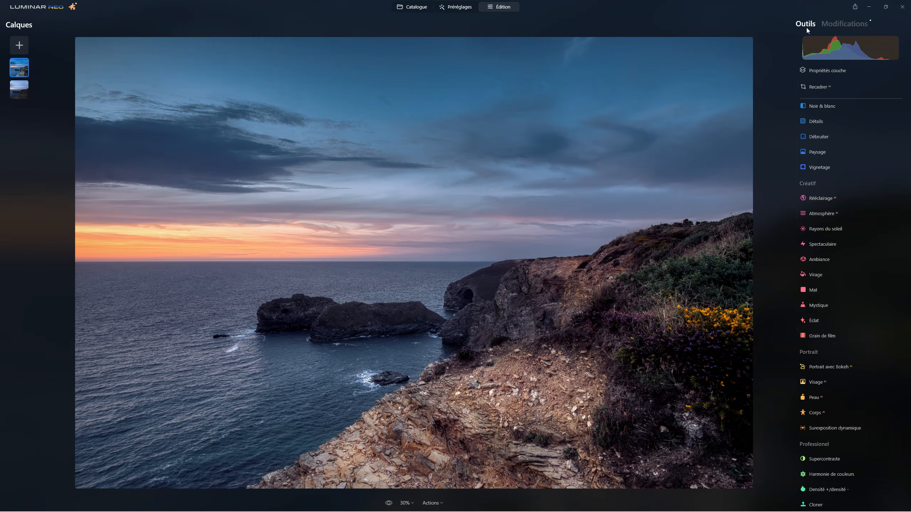
# Step: Set the HDR layer's opacity to 69 after trying 0 and 73, hiding and showing the layer to compare
pyautogui.click(828, 71)
pyautogui.moveTo(892, 109); pyautogui.dragTo(722, 108)
pyautogui.moveTo(810, 110); pyautogui.dragTo(871, 109)
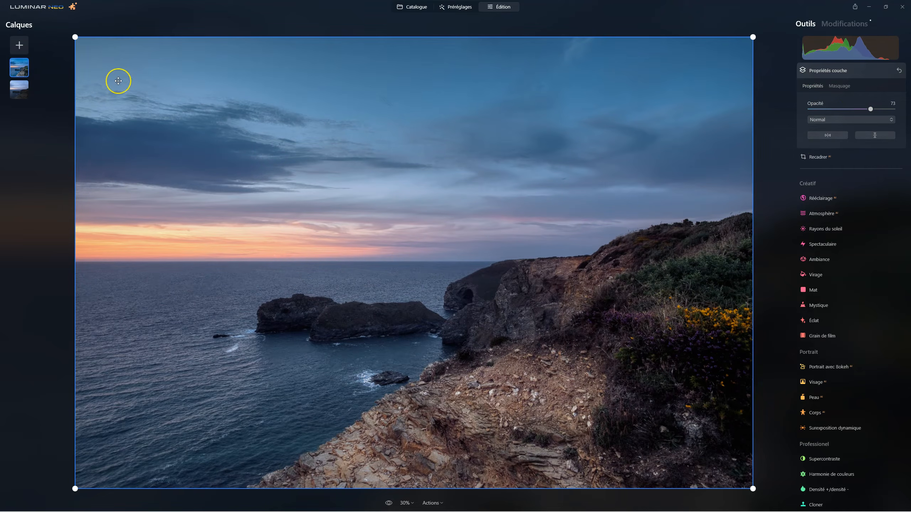
pyautogui.rightClick(20, 69)
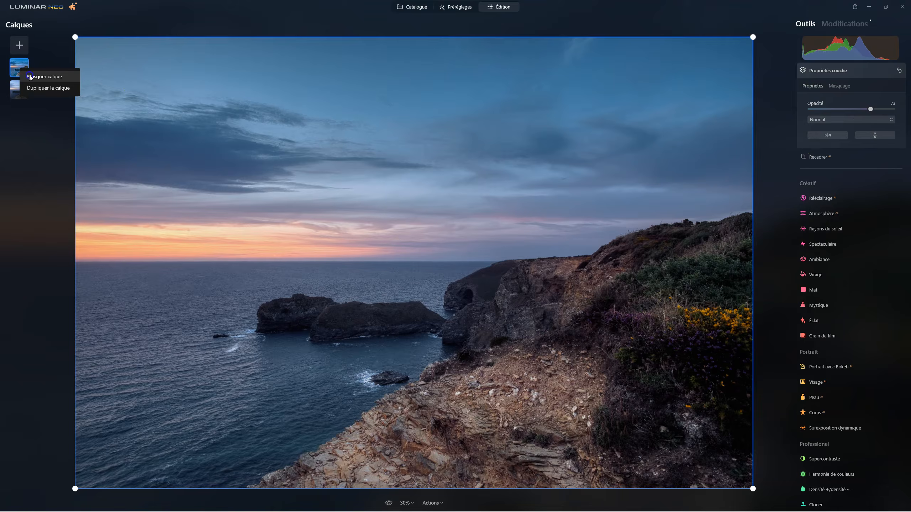
pyautogui.click(30, 76)
pyautogui.rightClick(14, 63)
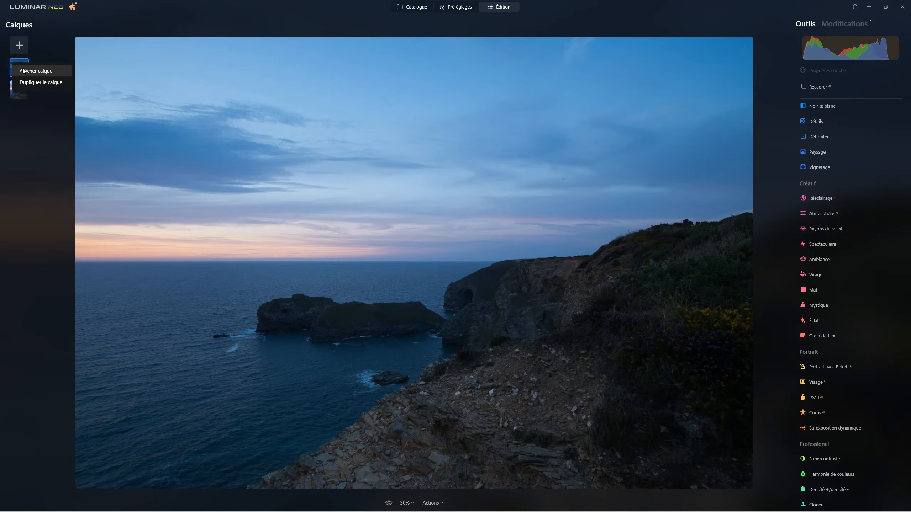
pyautogui.click(23, 71)
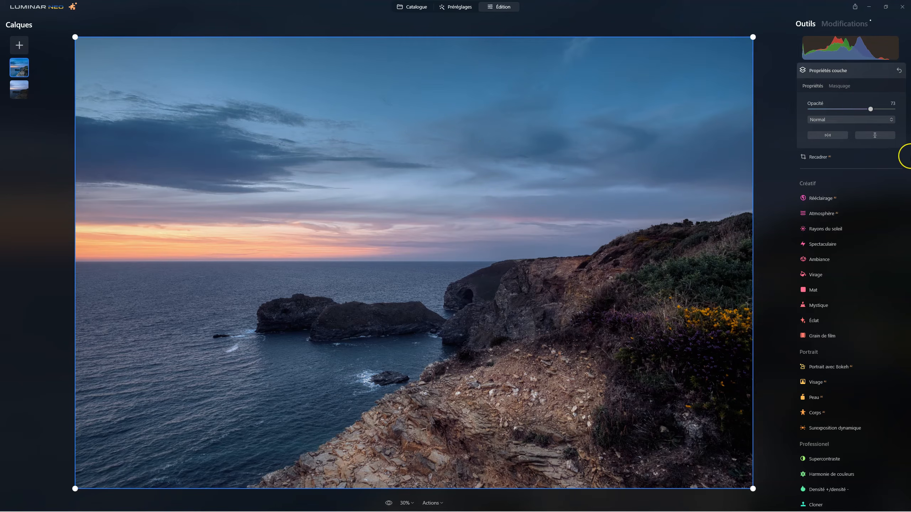
pyautogui.moveTo(870, 109)
pyautogui.mouseDown()
pyautogui.moveTo(768, 108)
pyautogui.moveTo(864, 110)
pyautogui.mouseUp()
# Step: Export the image as a 16-bit TIFF named _DSF5684_hdr02 and add that file as a new layer on top
pyautogui.click(855, 7)
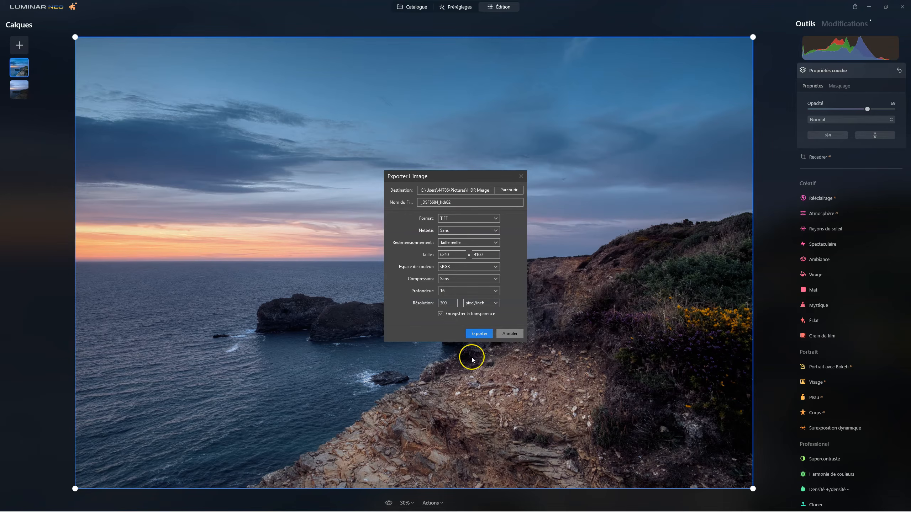
pyautogui.click(479, 334)
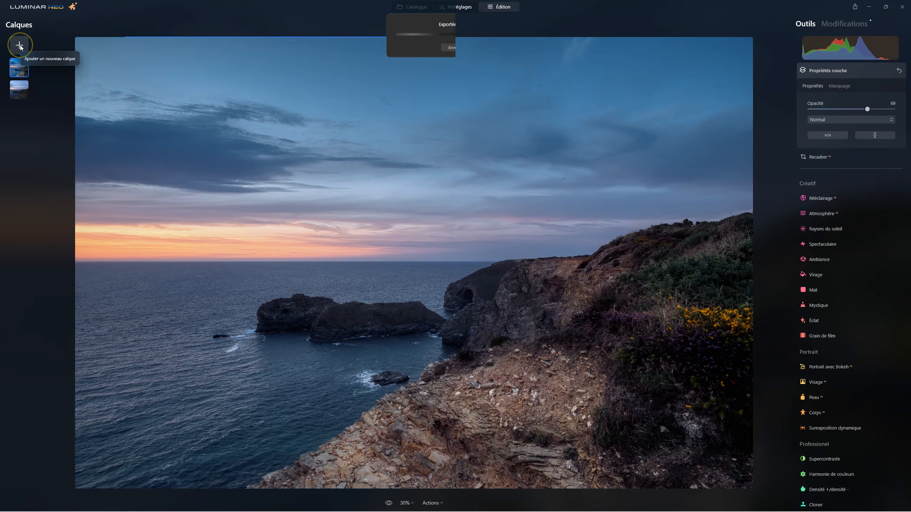
pyautogui.click(19, 45)
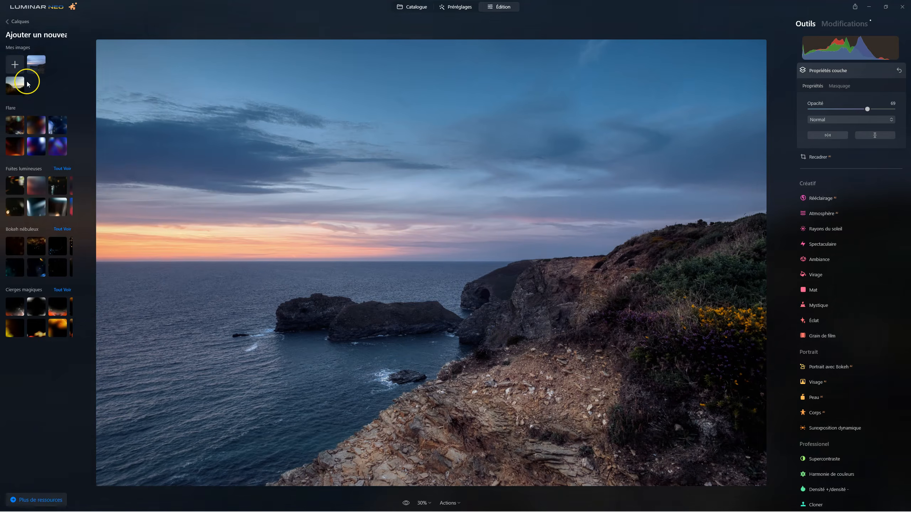
pyautogui.click(15, 66)
pyautogui.click(167, 66)
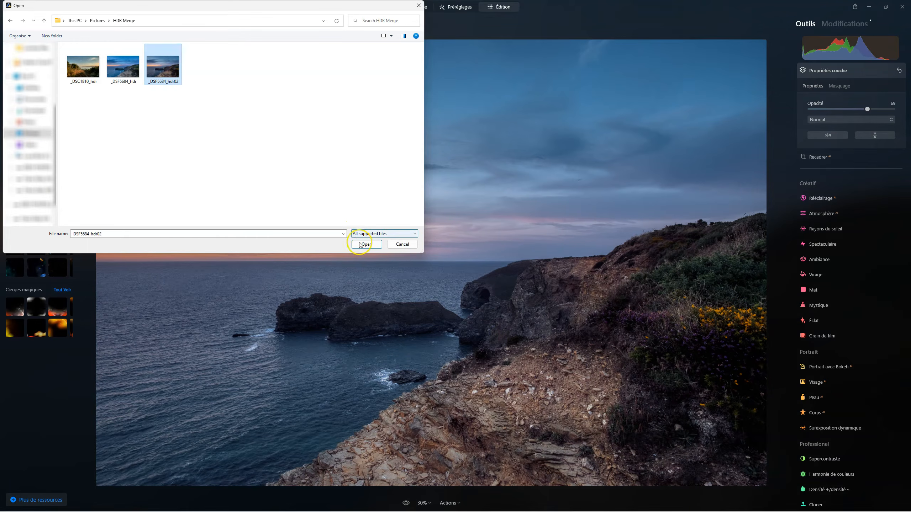
pyautogui.click(363, 243)
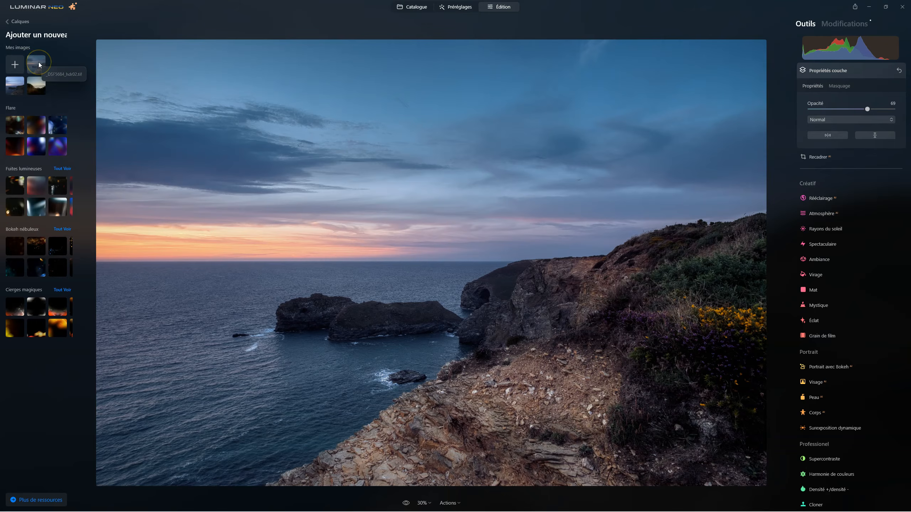
pyautogui.moveTo(40, 64); pyautogui.dragTo(179, 89)
pyautogui.click(321, 122)
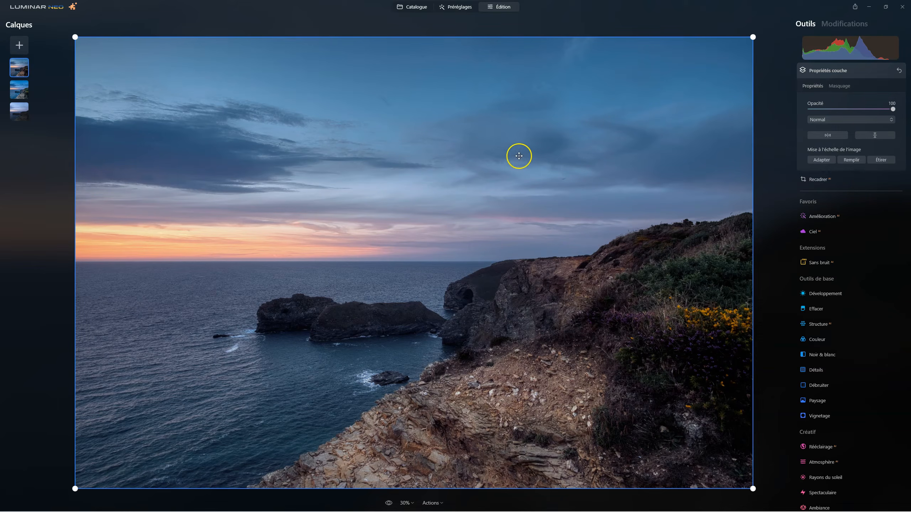
# Step: Erase three small marked areas in the sky on the new top layer with Effacer at size 20
pyautogui.click(824, 71)
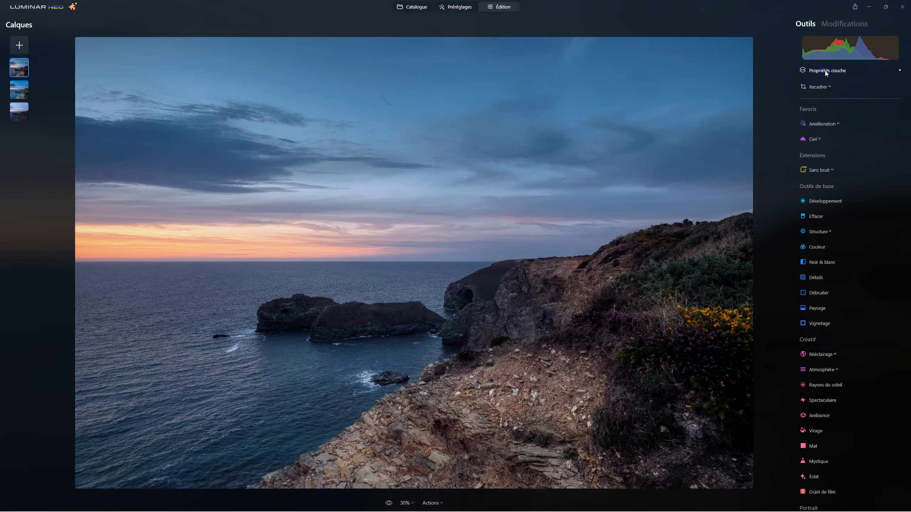
pyautogui.click(817, 216)
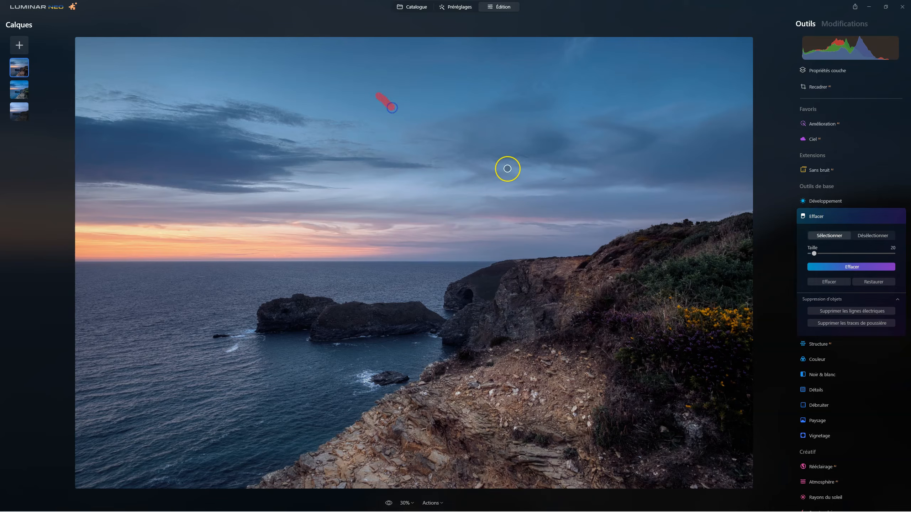
pyautogui.click(562, 180)
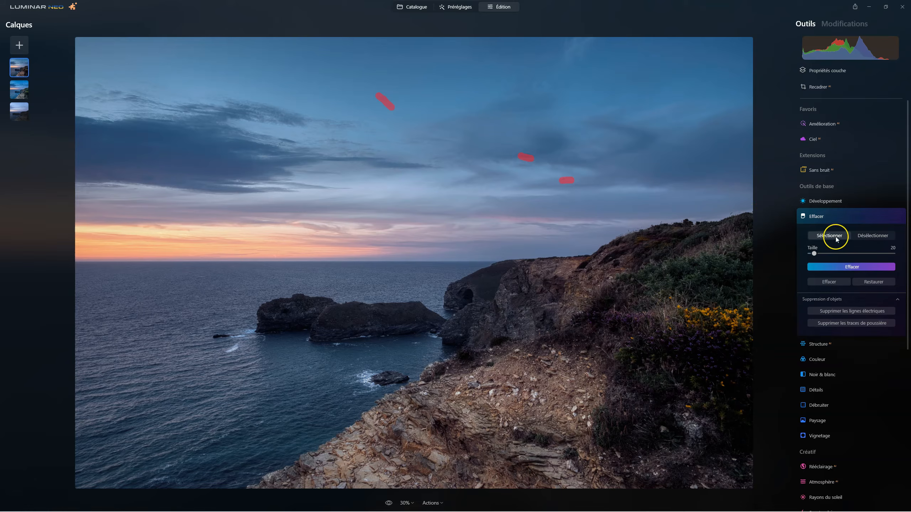
pyautogui.click(847, 268)
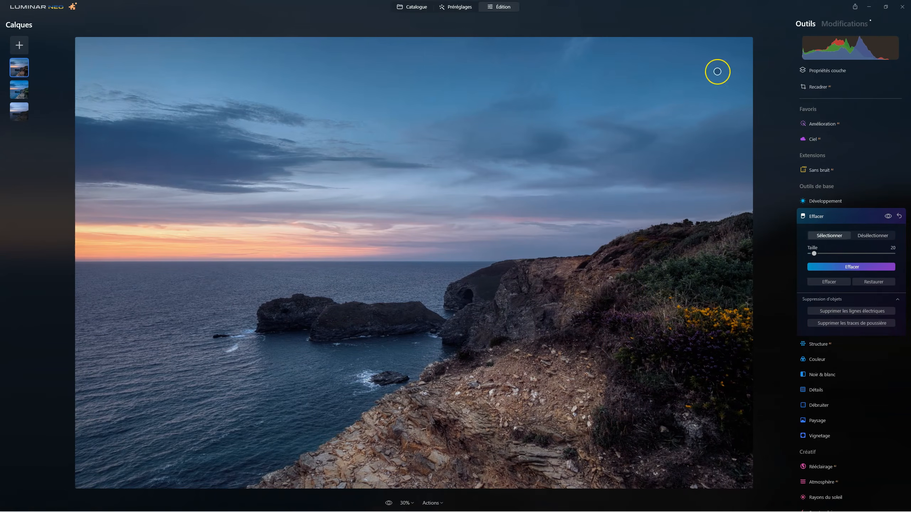
# Step: Compare the retouched top layer with the layers beneath by lowering its opacity to 0 and restoring it to 100
pyautogui.click(829, 71)
pyautogui.moveTo(892, 109); pyautogui.dragTo(762, 111)
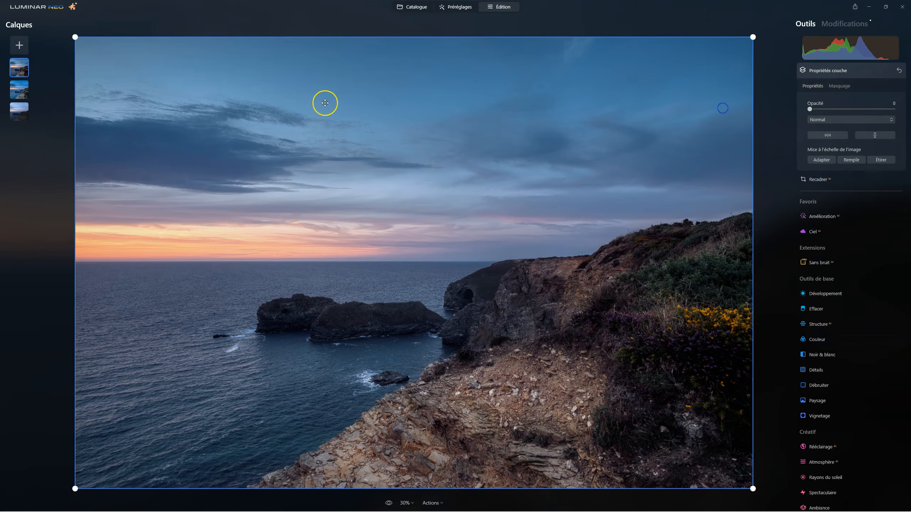
pyautogui.doubleClick(811, 110)
# Step: Hide the top layer and erase the same three sky areas on the HDR layer with Effacer at size 20
pyautogui.rightClick(16, 72)
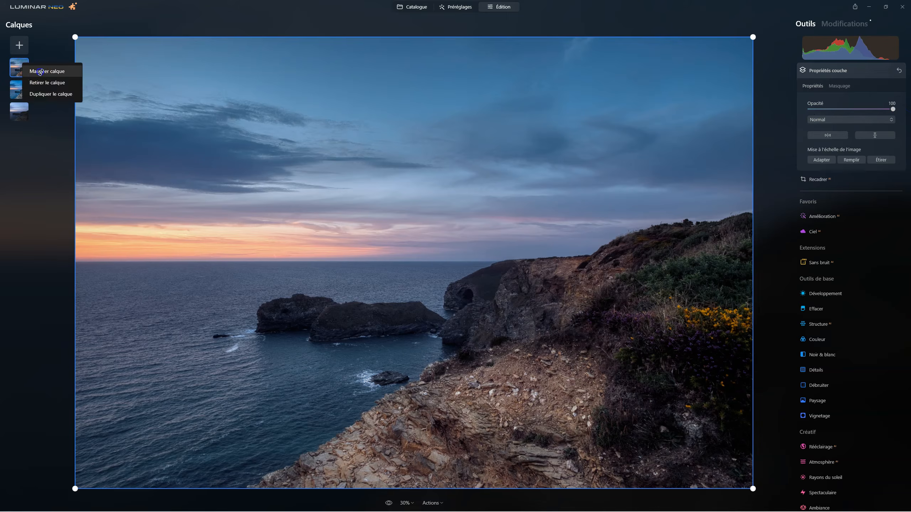
pyautogui.click(39, 72)
pyautogui.click(22, 89)
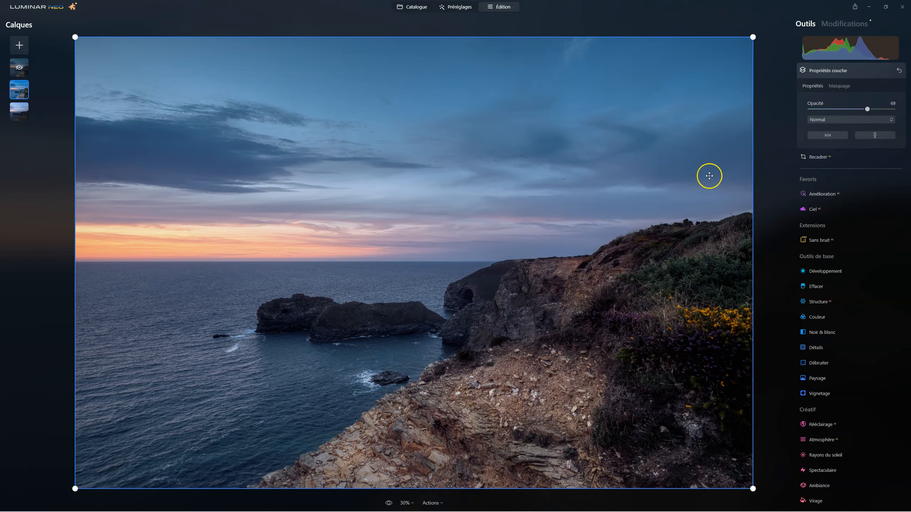
pyautogui.click(811, 287)
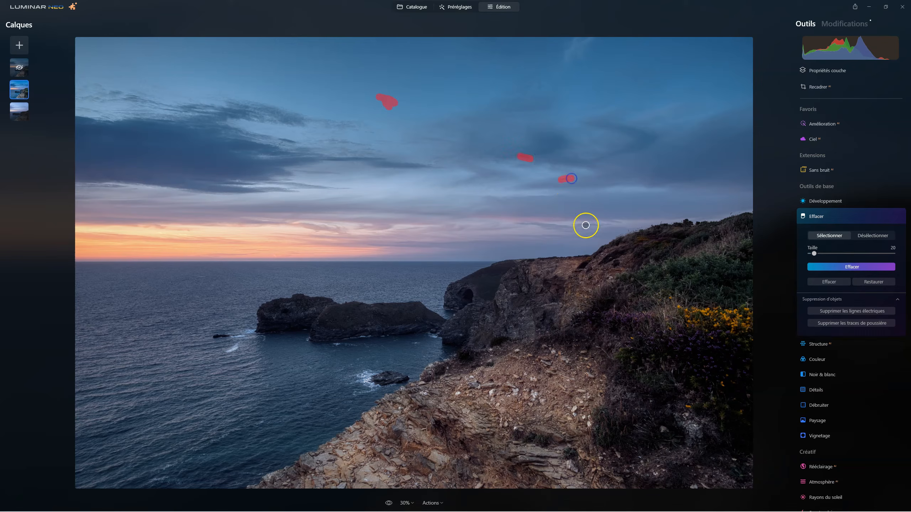
pyautogui.click(836, 266)
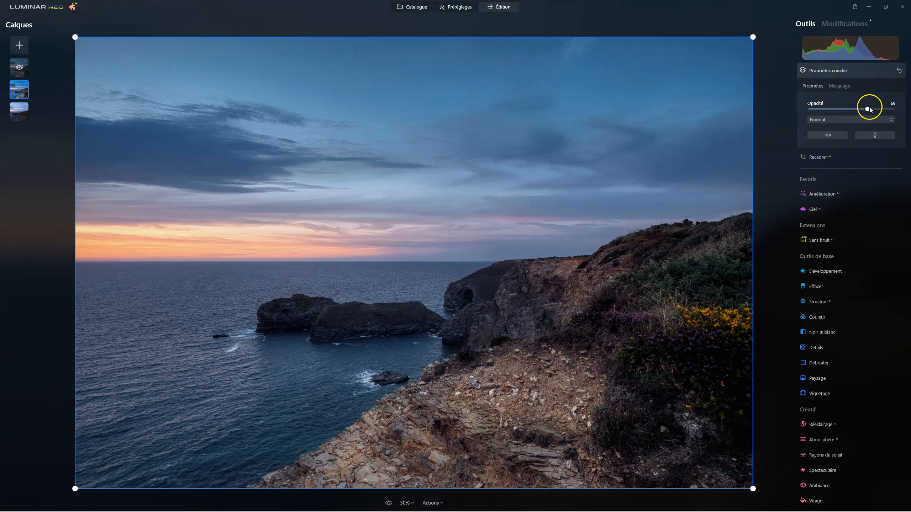
# Step: Set the HDR layer's opacity to 50 after trying 0, and hide the top layer to judge the blend
pyautogui.moveTo(869, 110); pyautogui.dragTo(736, 99)
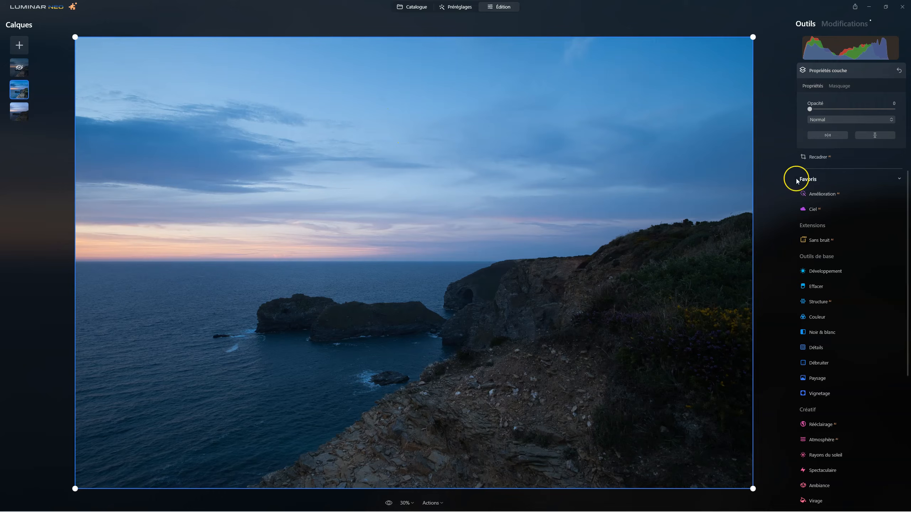
pyautogui.moveTo(808, 110); pyautogui.dragTo(851, 101)
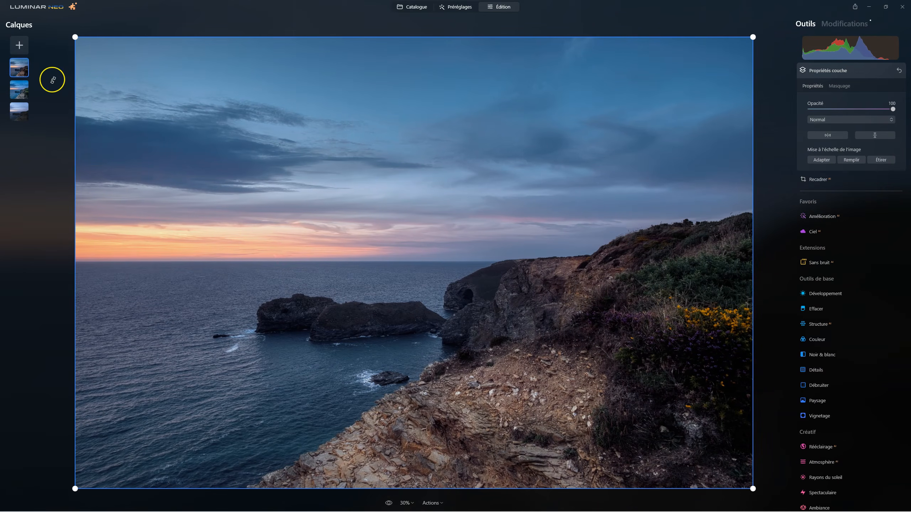
pyautogui.rightClick(15, 64)
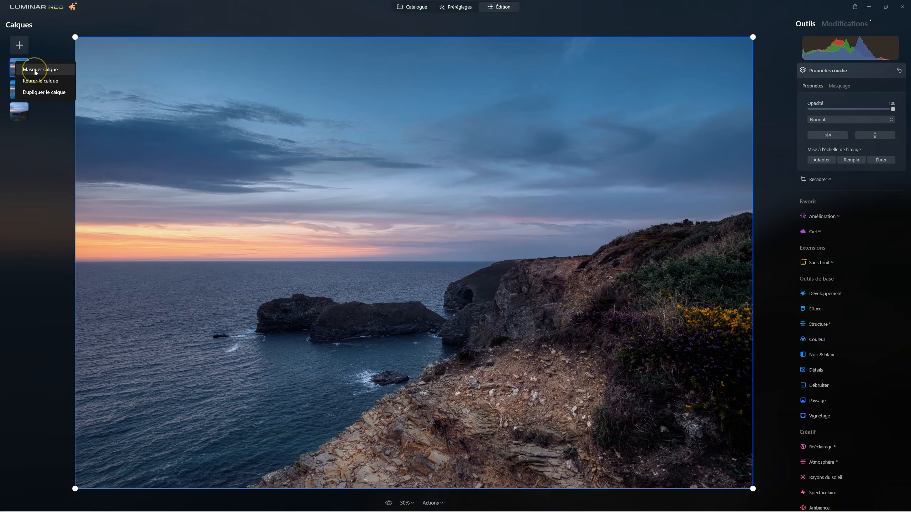
pyautogui.click(35, 71)
pyautogui.click(16, 88)
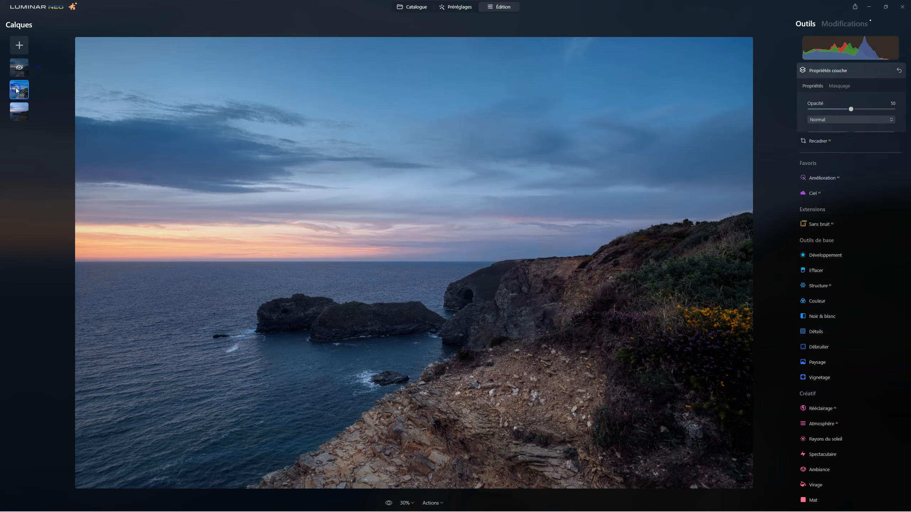
pyautogui.click(16, 121)
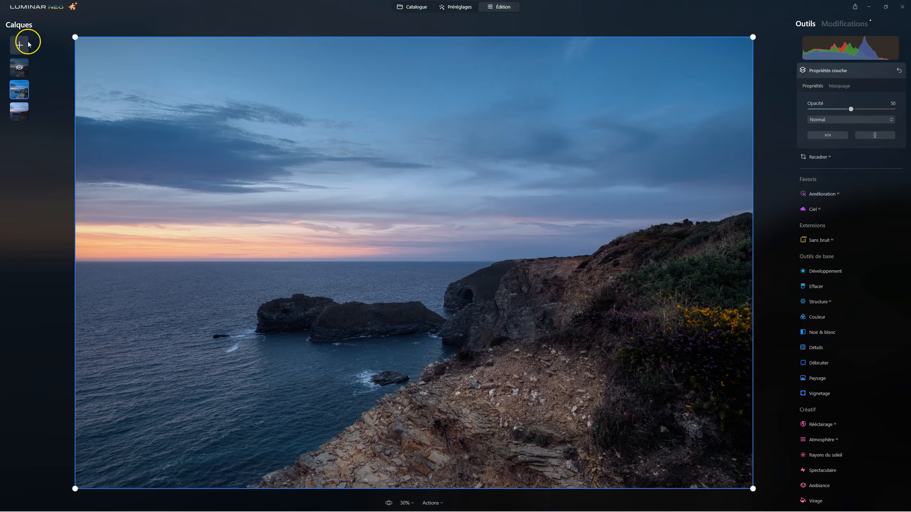
# Step: Show and hide the top layer again for comparison, and set the HDR layer's opacity to 70
pyautogui.click(21, 68)
pyautogui.rightClick(21, 68)
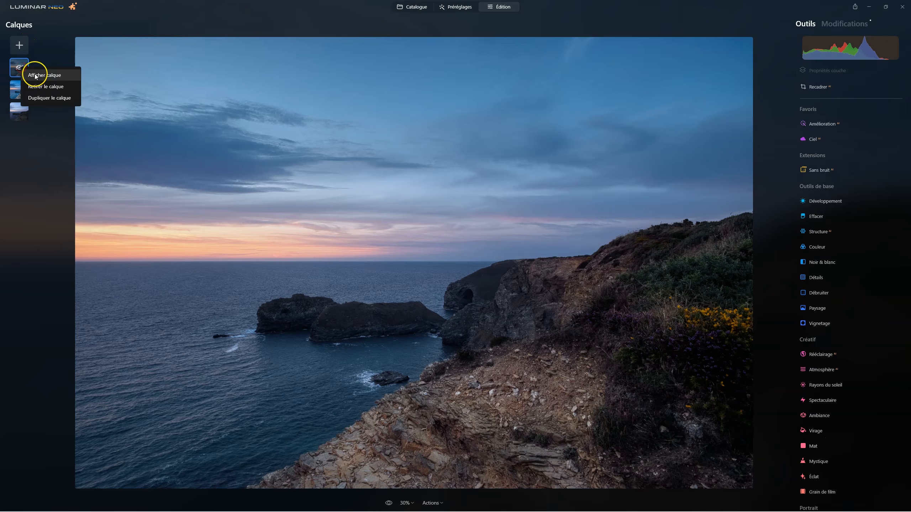
pyautogui.click(34, 74)
pyautogui.rightClick(26, 71)
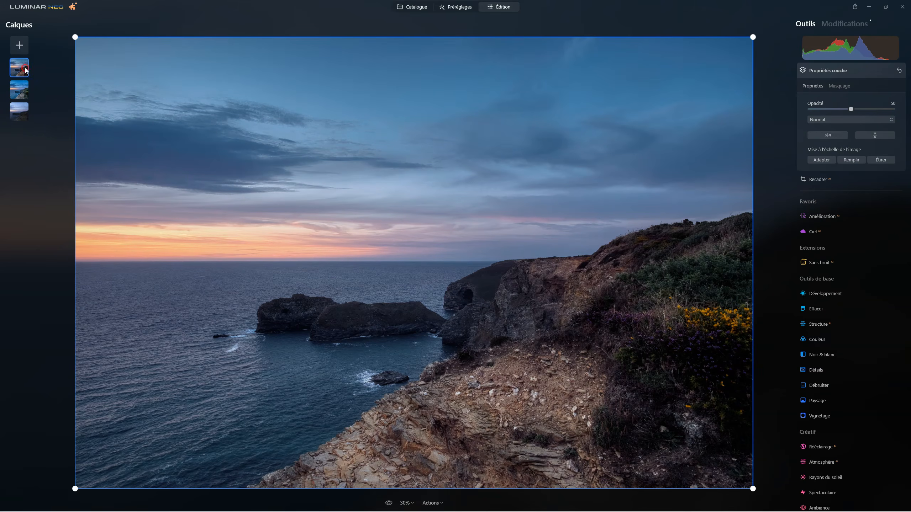
pyautogui.click(44, 78)
pyautogui.click(22, 93)
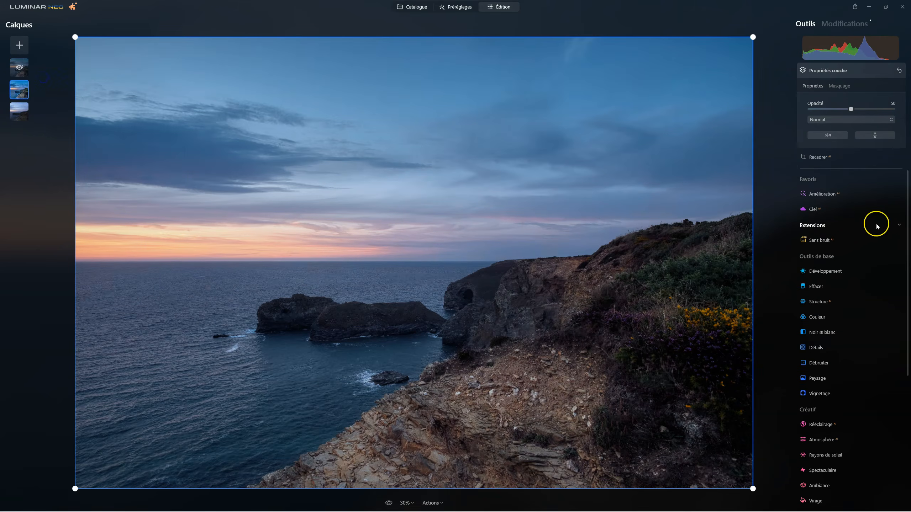
pyautogui.moveTo(868, 111); pyautogui.dragTo(867, 112)
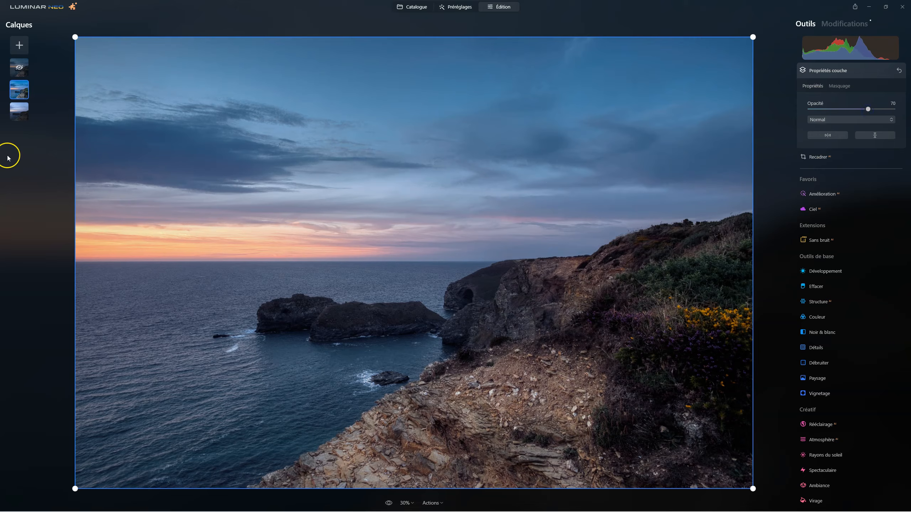
# Step: Compare with the top layer shown, hide it again, and set the HDR layer's opacity to 37
pyautogui.click(19, 69)
pyautogui.rightClick(18, 69)
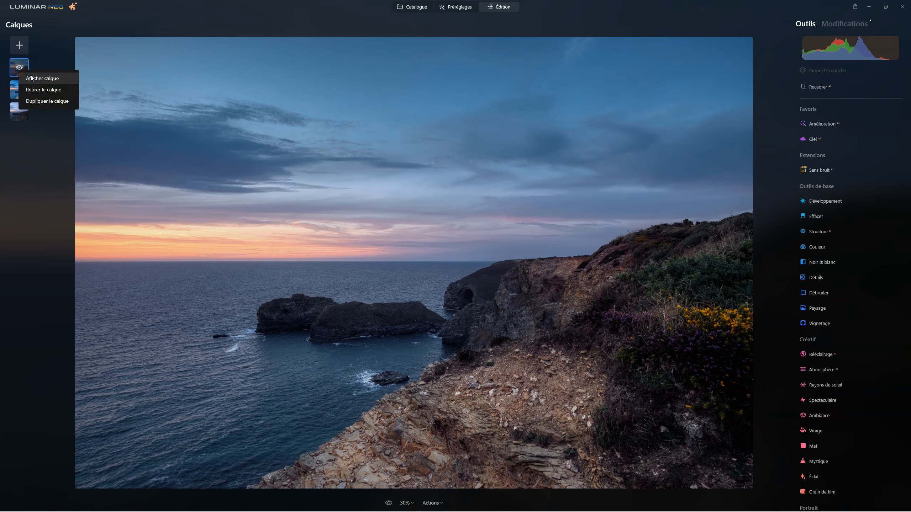
pyautogui.click(31, 76)
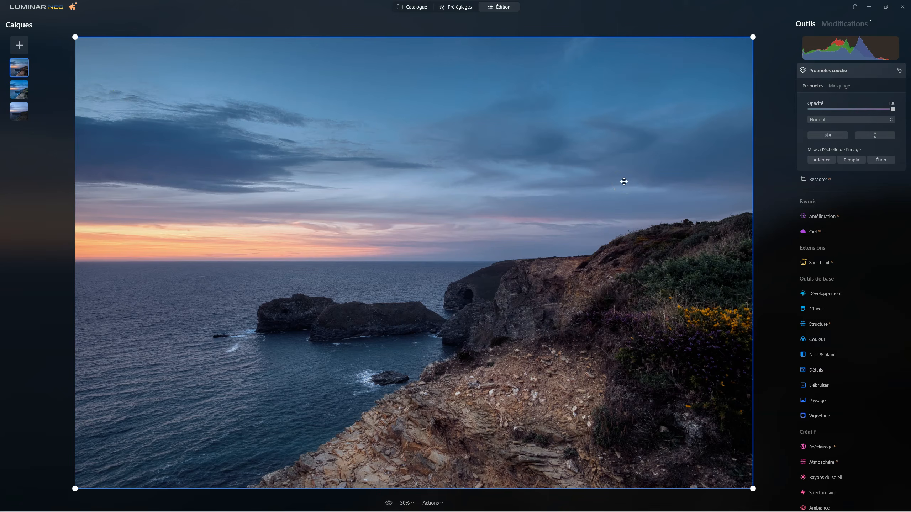
pyautogui.rightClick(11, 67)
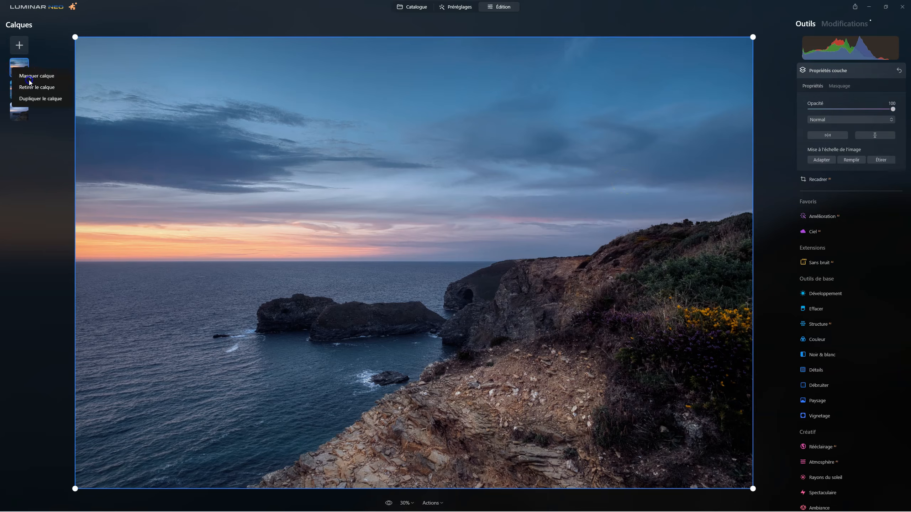
pyautogui.click(26, 87)
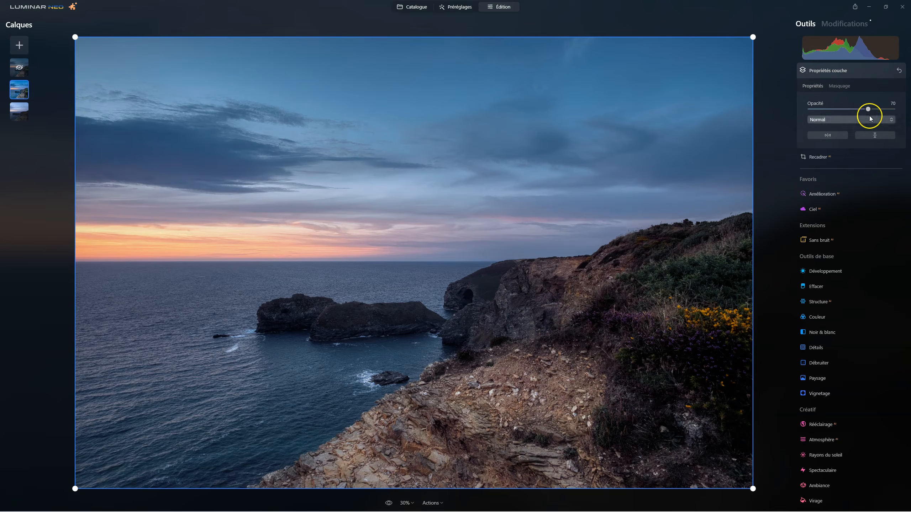
pyautogui.moveTo(868, 110); pyautogui.dragTo(842, 108)
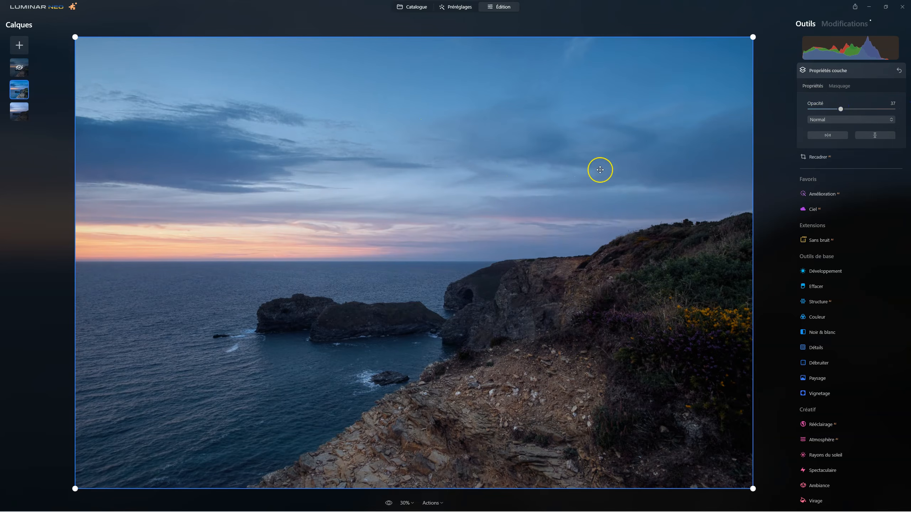
# Step: Review the HDR layer's applied Effacer and Densité +/densité - edits, and return to the tools
pyautogui.click(853, 25)
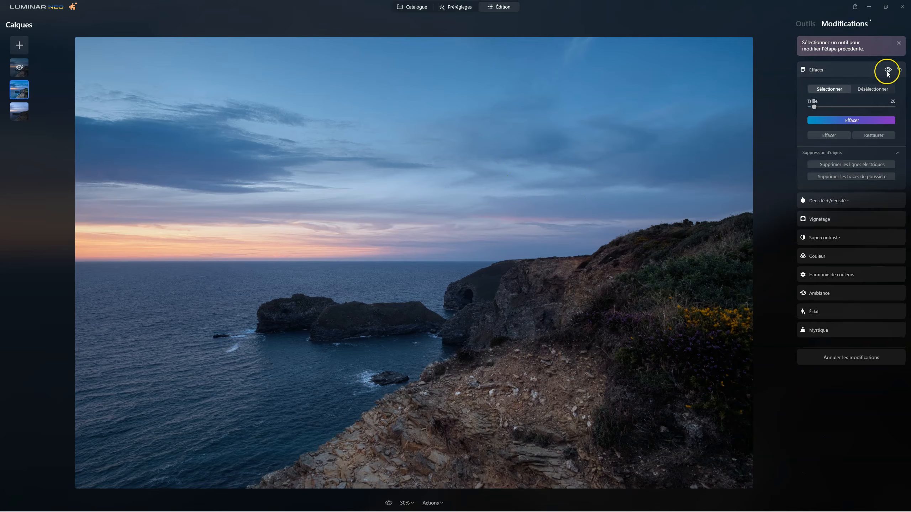
pyautogui.click(900, 71)
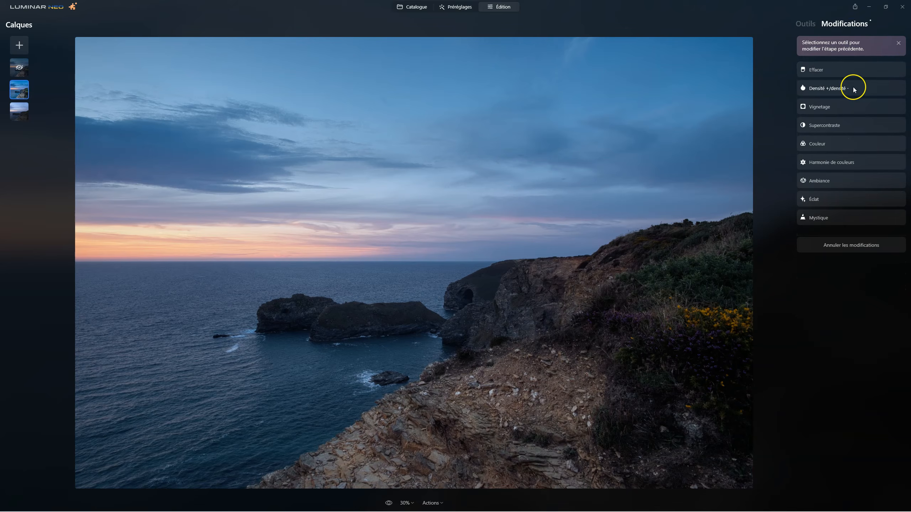
pyautogui.click(852, 87)
pyautogui.click(882, 68)
pyautogui.click(898, 72)
pyautogui.click(805, 24)
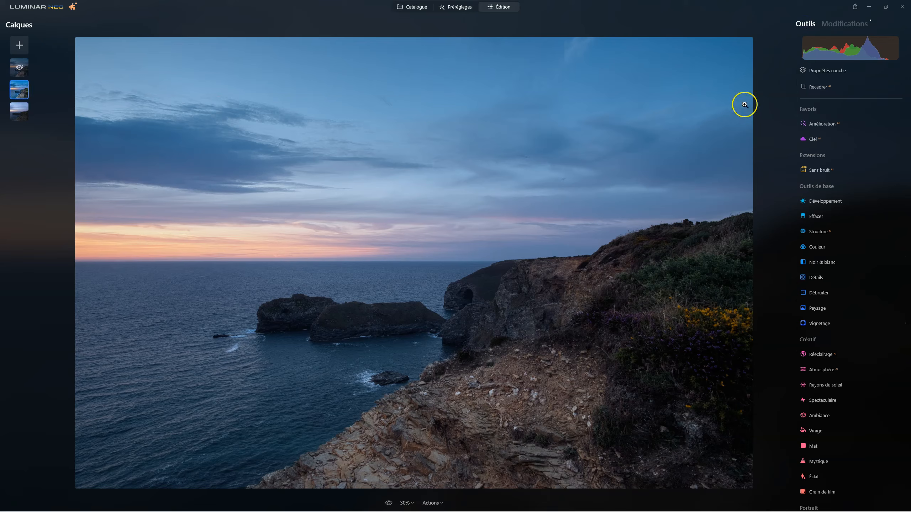
# Step: Set the HDR layer's opacity to 70 and show the top layer again
pyautogui.click(822, 71)
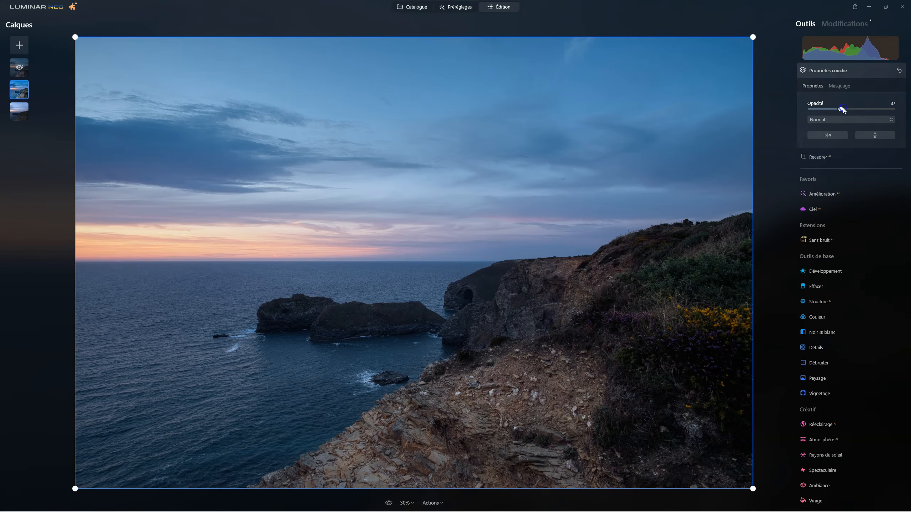
pyautogui.moveTo(842, 110); pyautogui.dragTo(876, 110)
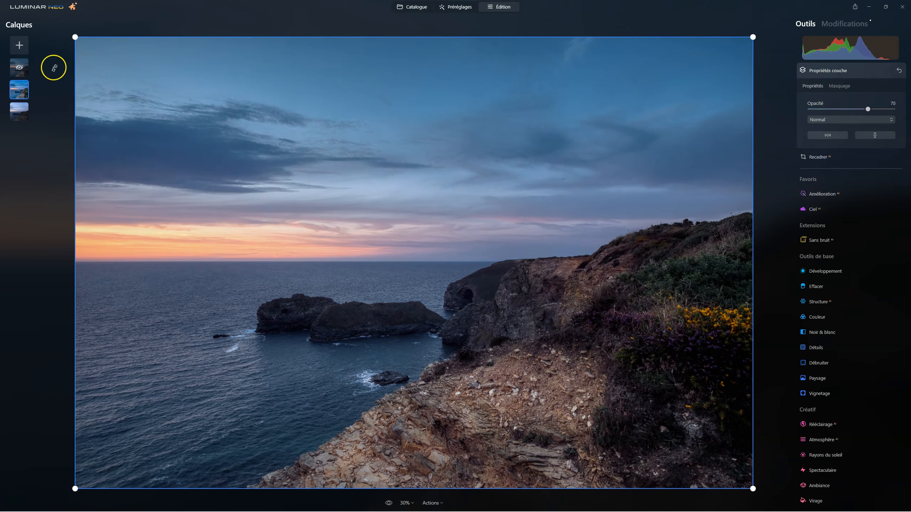
pyautogui.click(19, 68)
pyautogui.rightClick(21, 68)
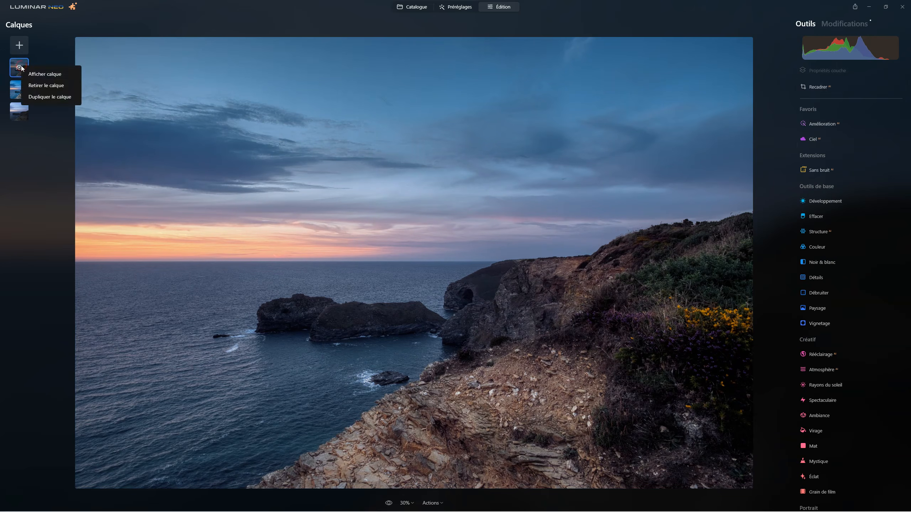
pyautogui.click(39, 74)
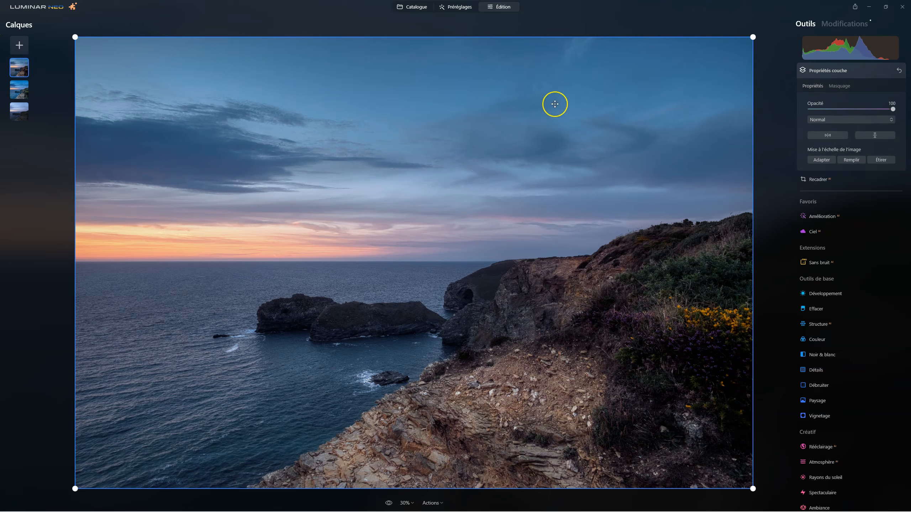
# Step: Compare the top layer with and without its Effacer edit, leave the edit enabled, and return to the tools
pyautogui.click(855, 24)
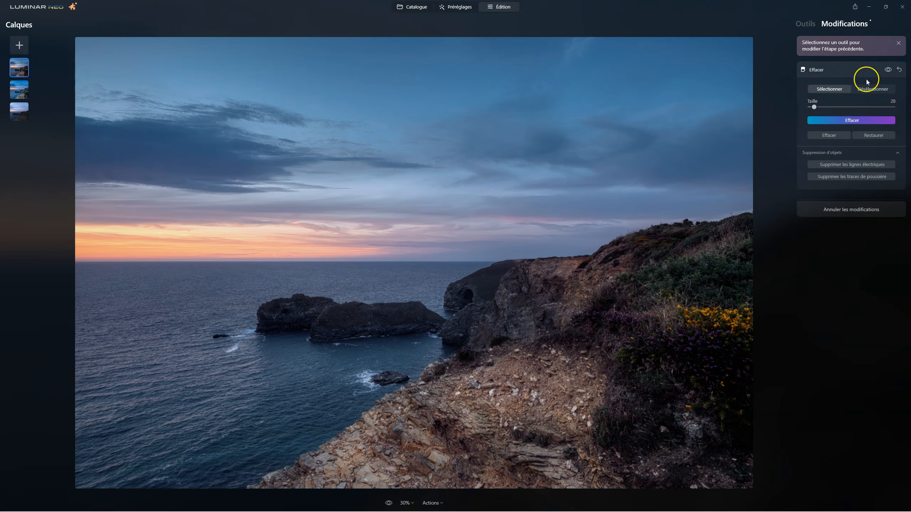
pyautogui.click(889, 70)
pyautogui.click(889, 70)
pyautogui.click(889, 70)
pyautogui.click(889, 70)
pyautogui.click(808, 23)
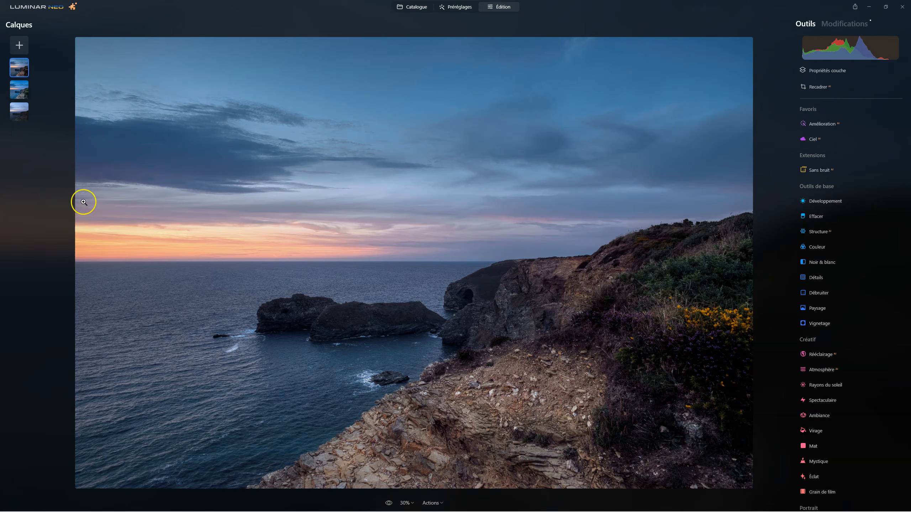
# Step: Hide the HDR layer in the middle of the layer stack
pyautogui.click(34, 91)
pyautogui.rightClick(34, 91)
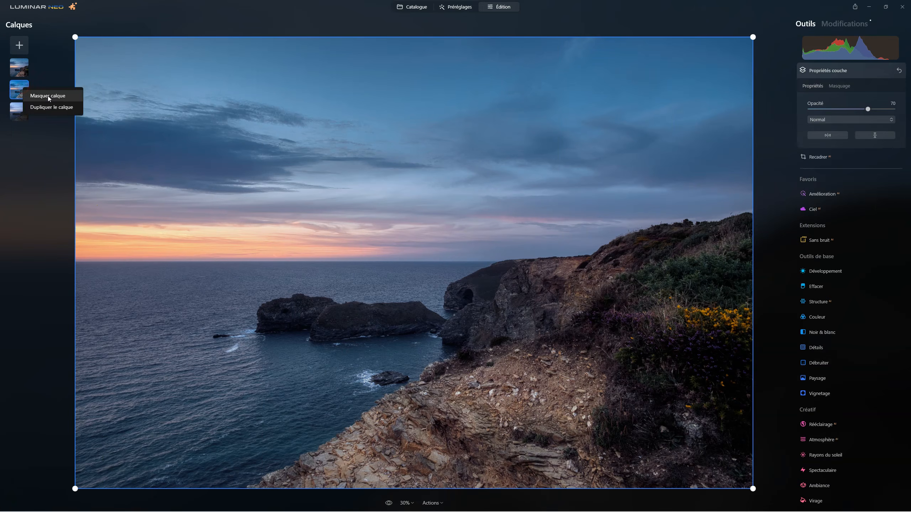
pyautogui.click(48, 96)
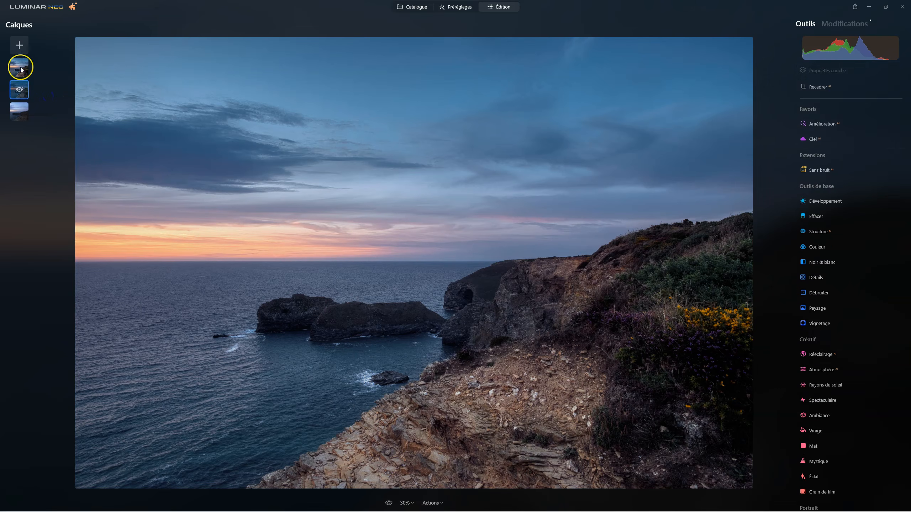
# Step: Compare the top layer with the original by switching its opacity between 0 and 100, ending at 100
pyautogui.click(20, 69)
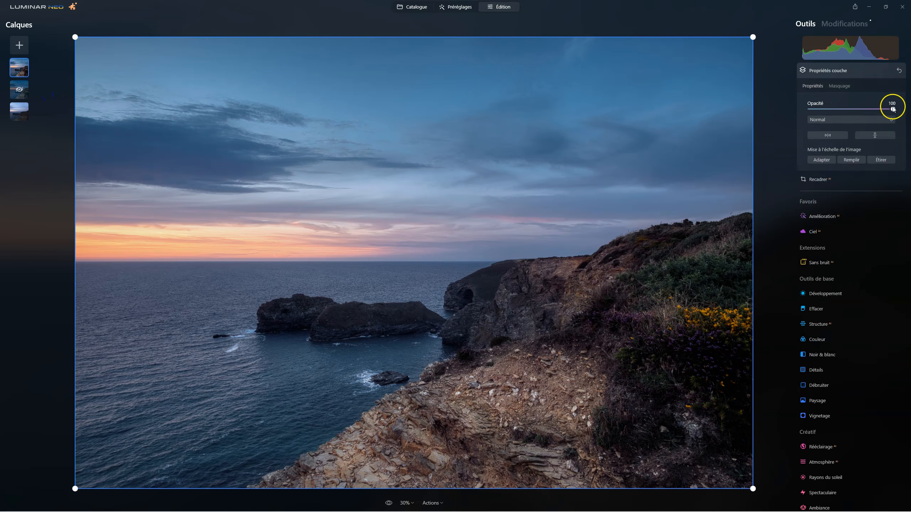
pyautogui.moveTo(893, 109); pyautogui.dragTo(634, 106)
pyautogui.click(812, 160)
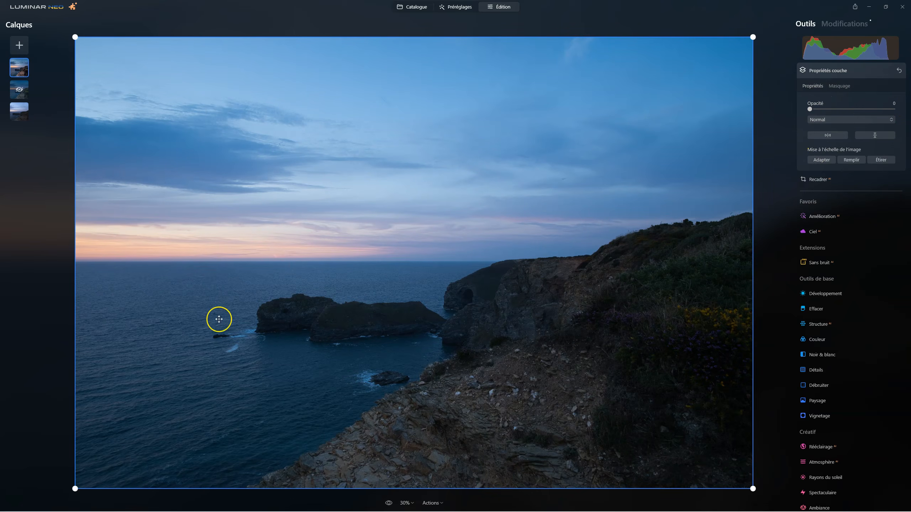
pyautogui.moveTo(810, 109); pyautogui.dragTo(893, 109)
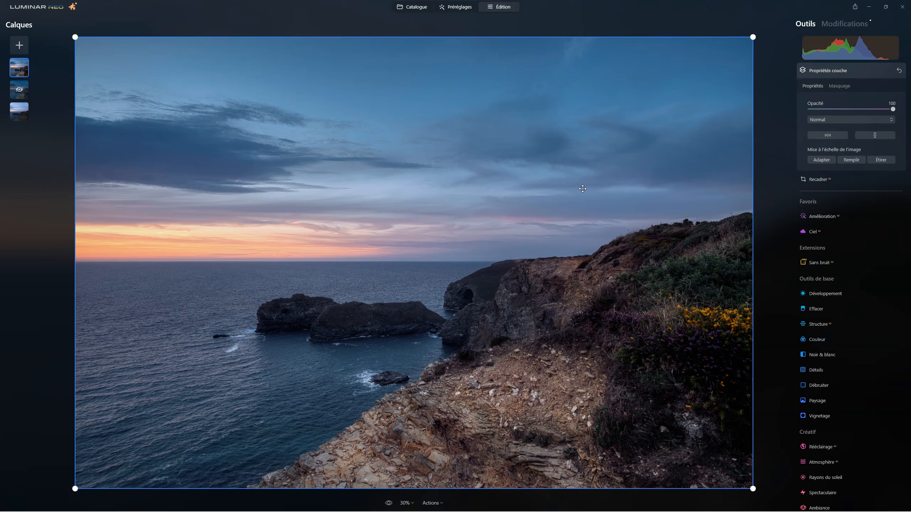
pyautogui.moveTo(893, 109); pyautogui.dragTo(809, 109)
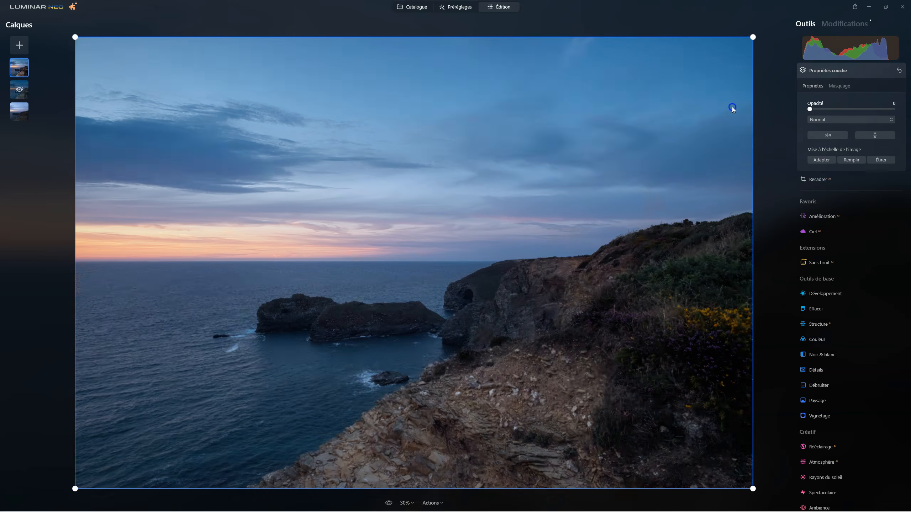
pyautogui.doubleClick(810, 109)
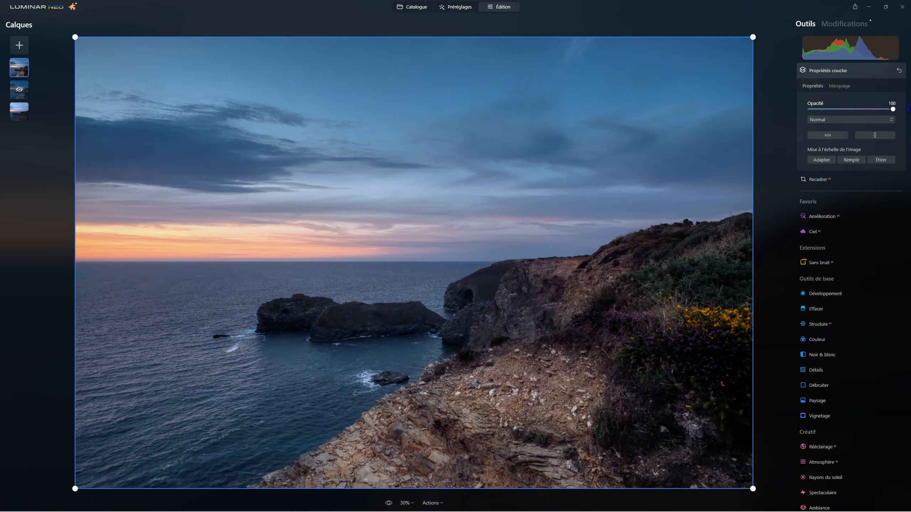
# Step: Hide the top layer and show it again to compare the finished image with the original
pyautogui.rightClick(21, 71)
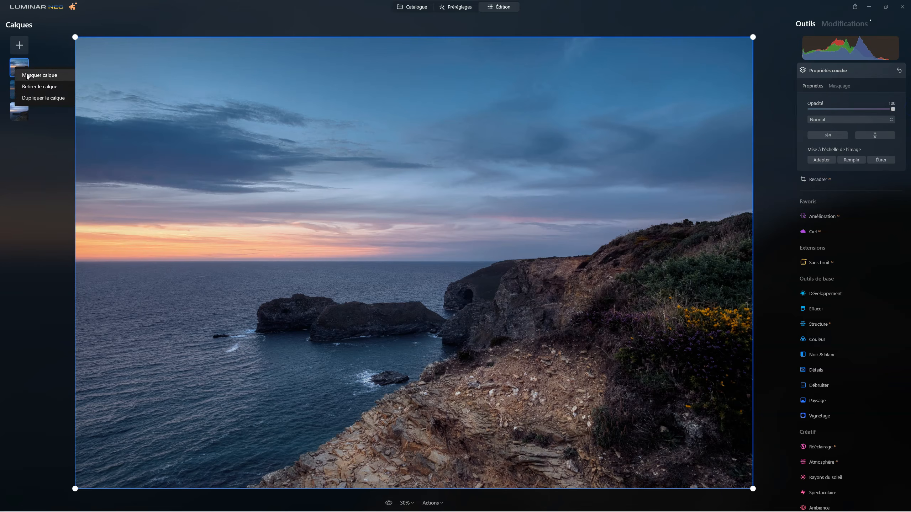
pyautogui.click(27, 74)
pyautogui.rightClick(25, 66)
pyautogui.click(32, 75)
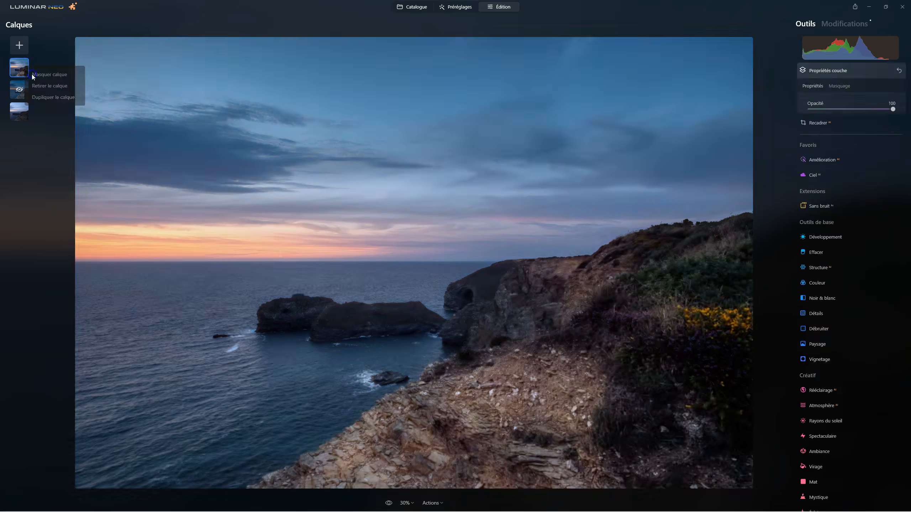